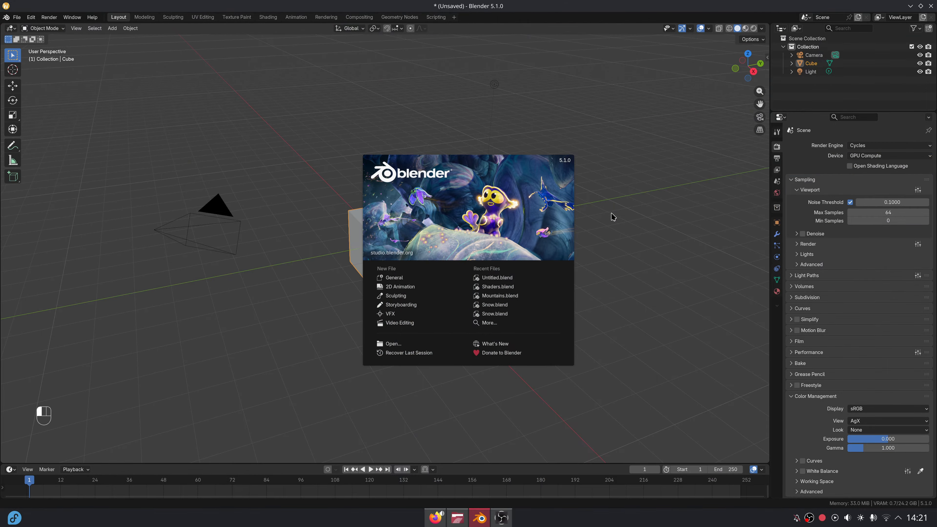
- Dismiss the splash screen and delete all default objects from the scene
left_click(611, 216)
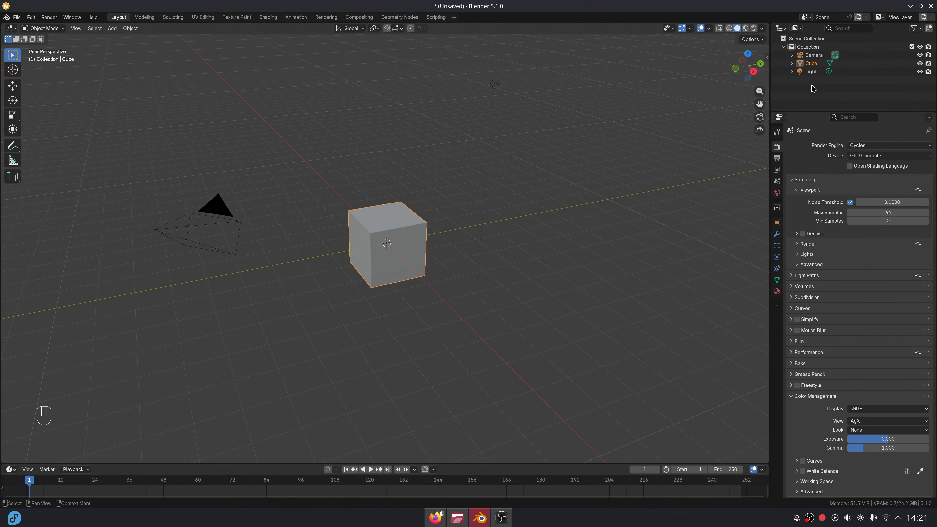
key("a")
key("Delete")
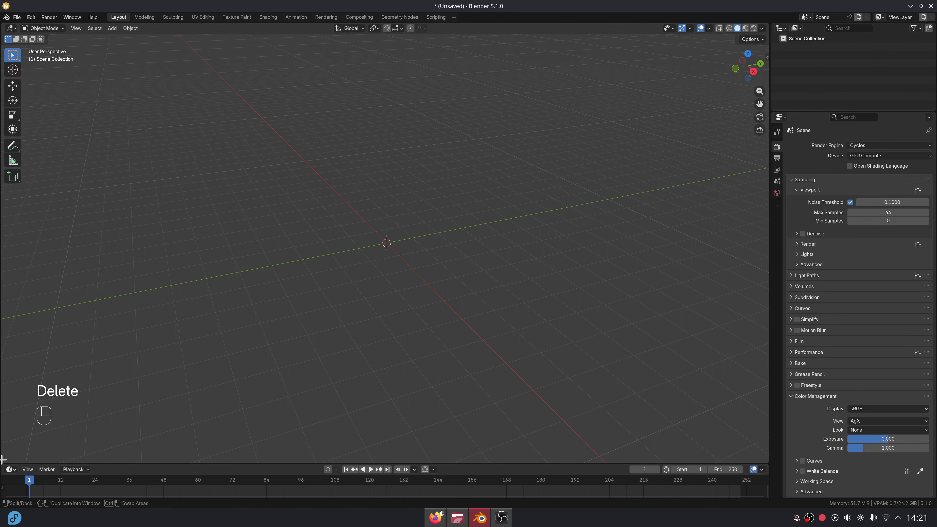
- Close the timeline area, hide the viewport toolbar, and split off a new area set as a Shader Editor
left_click_drag(3, 459, 22, 483)
key("t")
left_click_drag(3, 25, 226, 76)
left_click(10, 28)
left_click(34, 99)
key("n")
key("n")
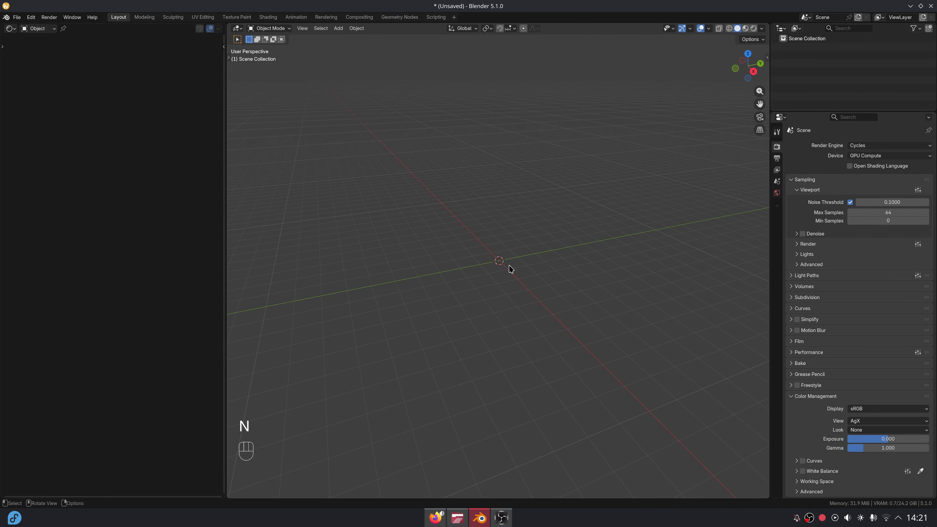
- Add a cube mesh, create a new material for it, and widen the shader editor area
key("shift+a")
mouse_move(488, 282)
left_click(552, 284)
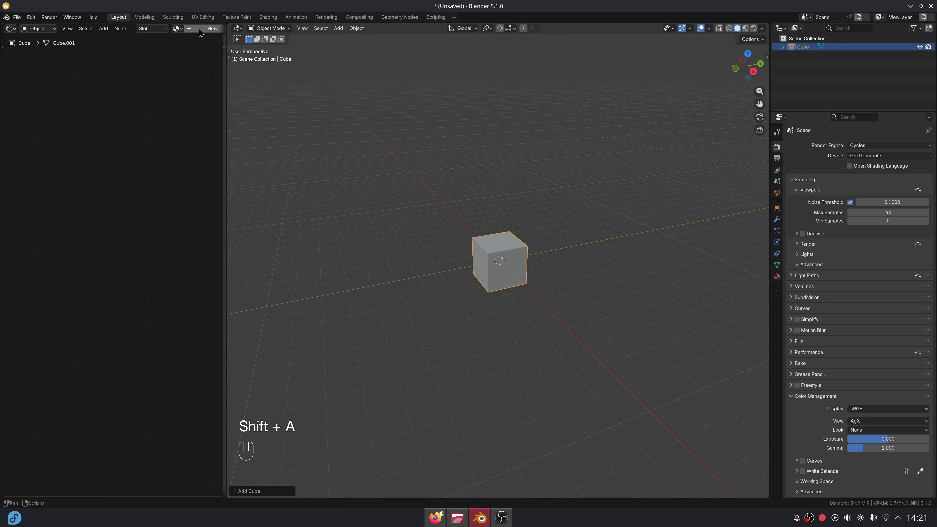
left_click(211, 29)
left_click_drag(224, 195, 335, 199)
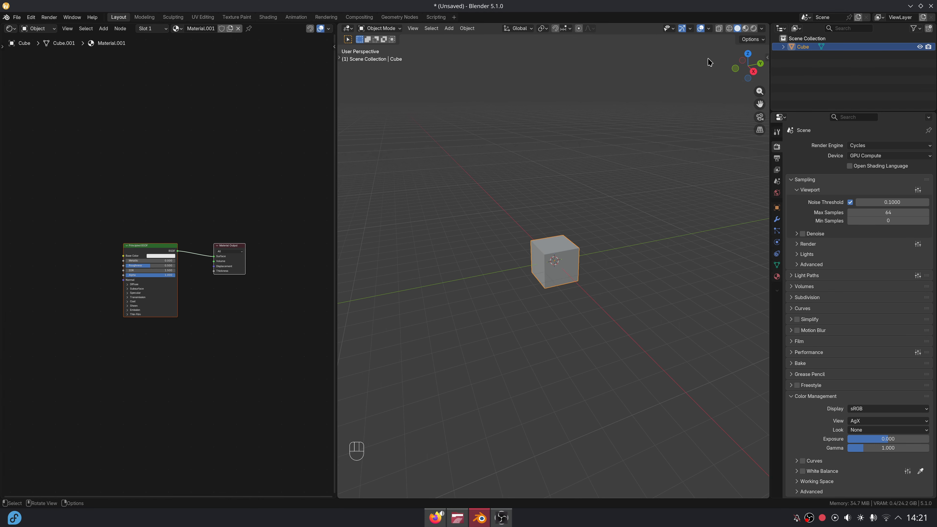
- Add a Subdivision modifier to the cube with render level 1 and Adaptive Subdivision enabled
scroll(632, 247, "up", 5)
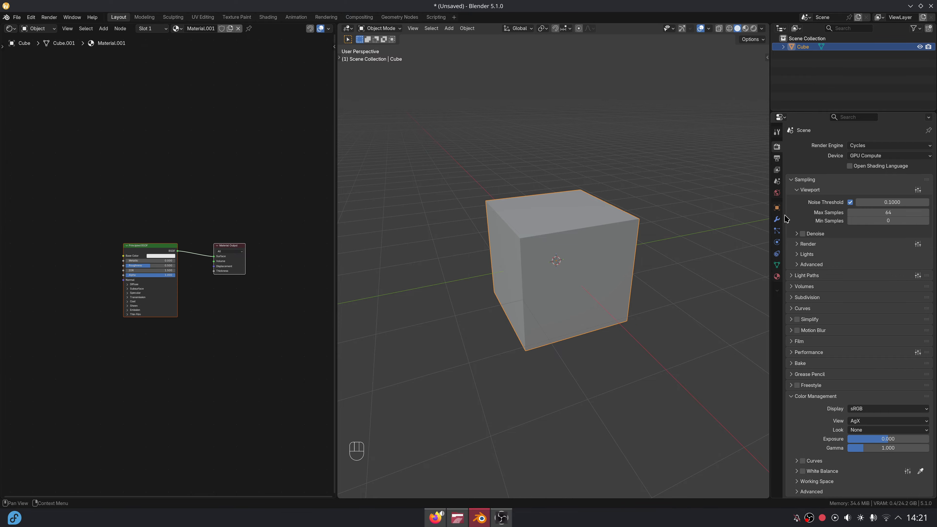
left_click(776, 219)
left_click(832, 144)
type("subd")
key("Return")
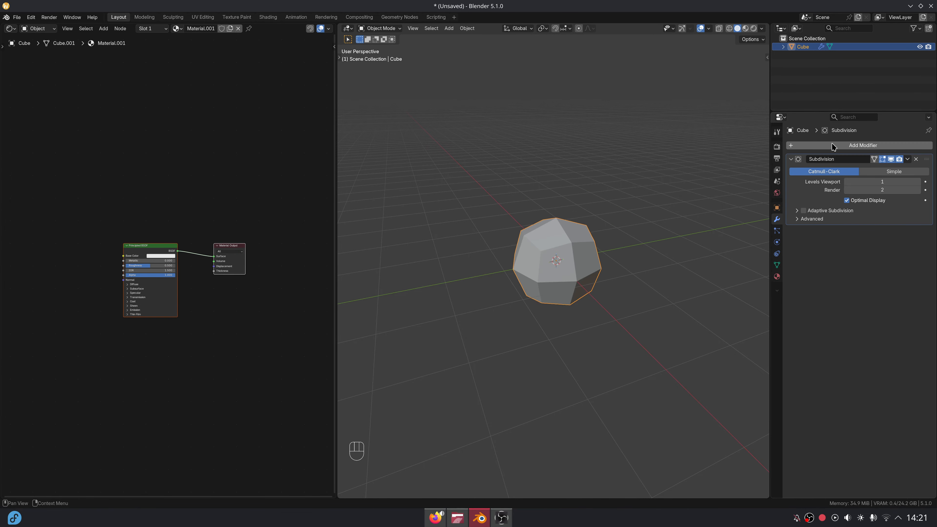
left_click(846, 189)
scroll(639, 247, "up", 3)
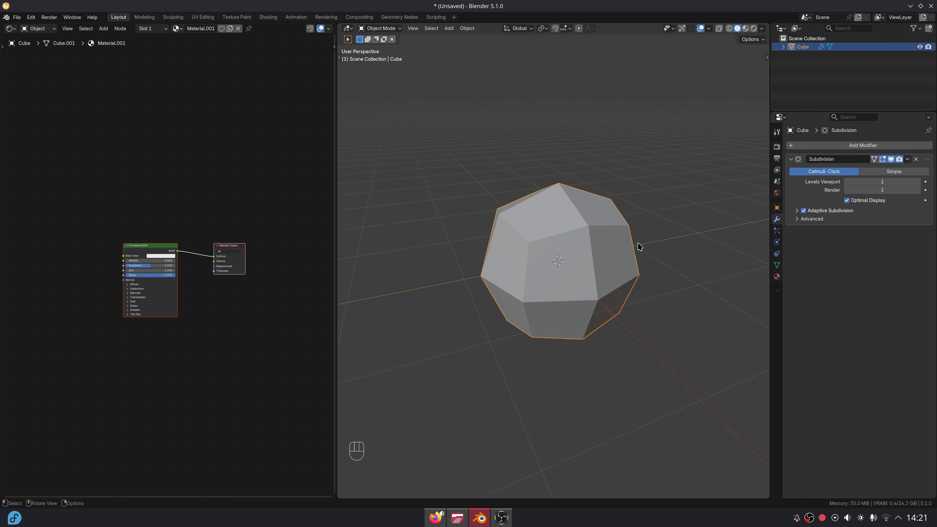
- Switch the viewport to rendered shading and use a Sky Texture as the world background color
left_click(753, 28)
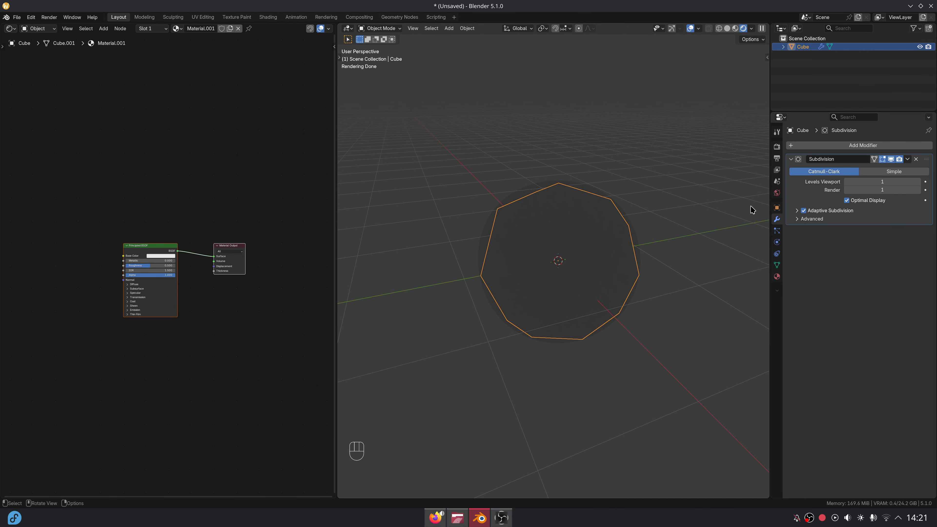
left_click(776, 193)
left_click(848, 197)
left_click(678, 279)
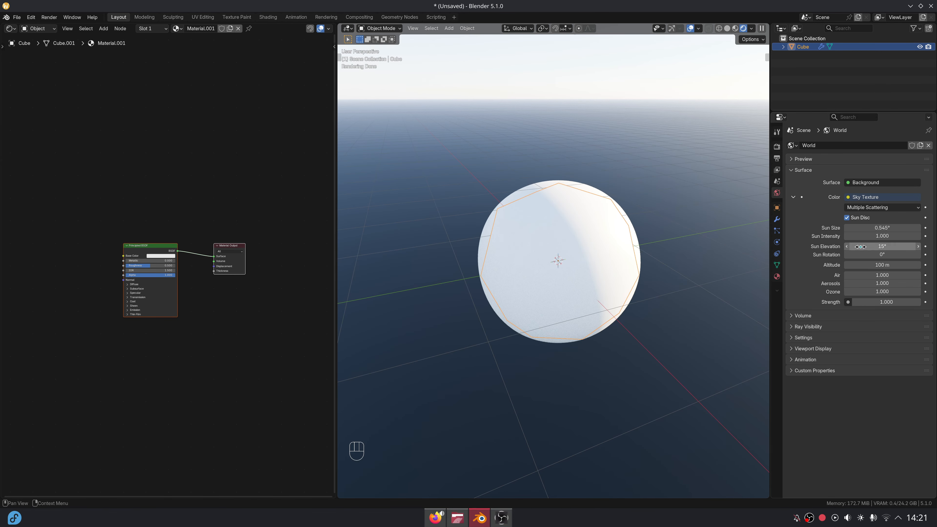
- Set the scene's color management exposure to -3
left_click(776, 146)
left_click(895, 439)
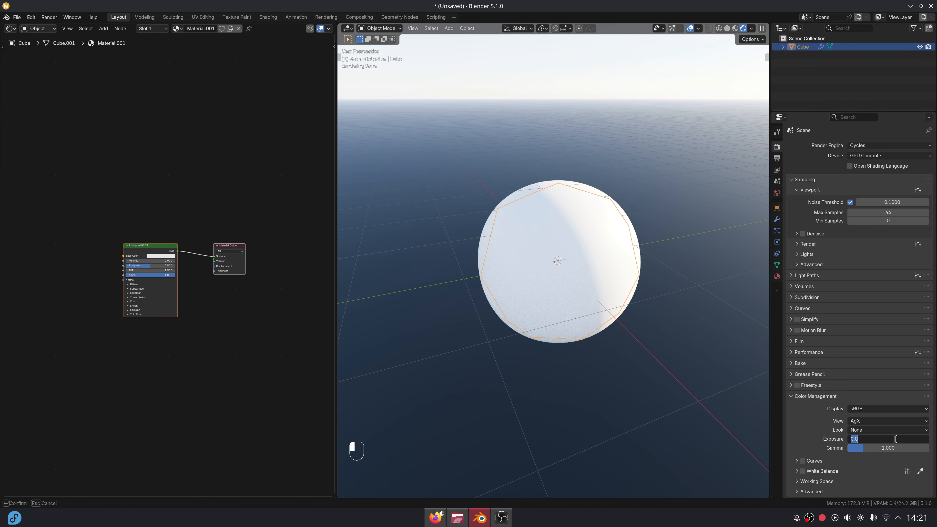
key("Return")
middle_click_drag(679, 278, 642, 277)
scroll(643, 277, "up", 1)
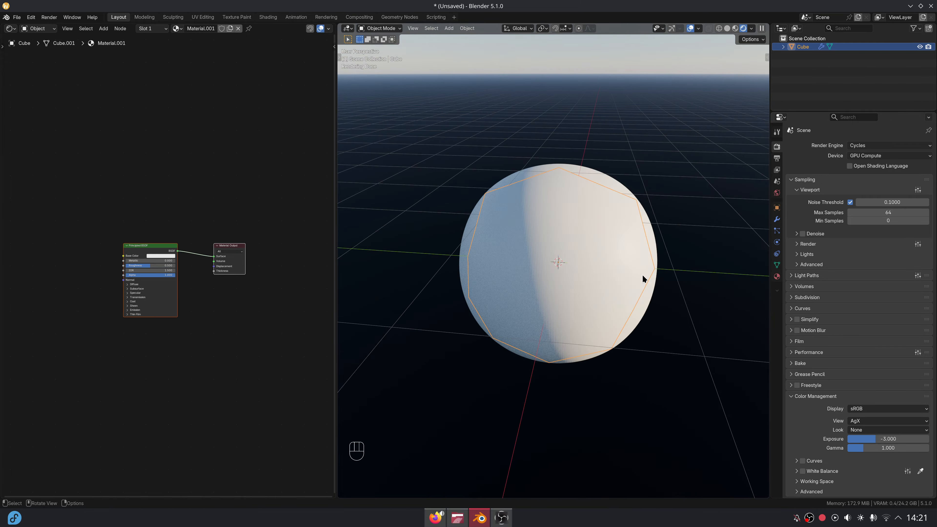
- Shade the subdivided cube smooth and set the color management look to High Contrast
right_click(674, 230)
left_click(641, 227)
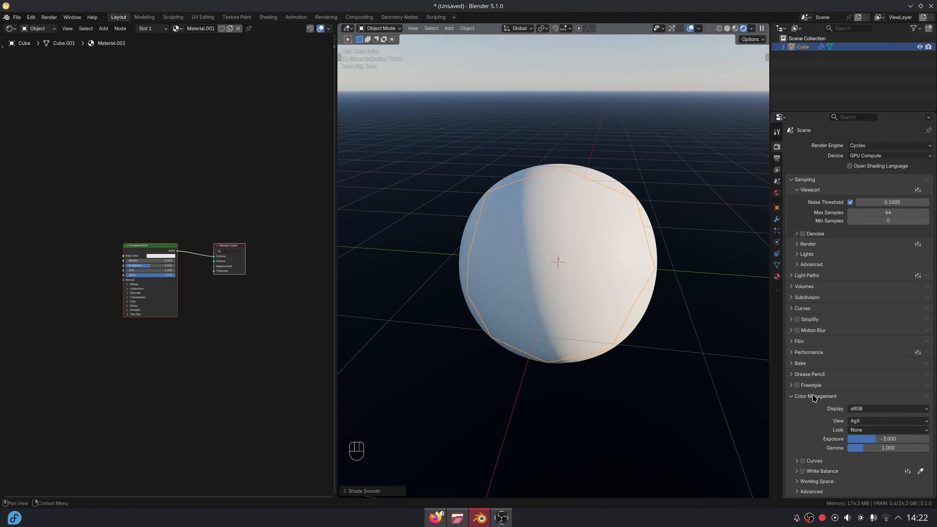
left_click(855, 430)
left_click(885, 383)
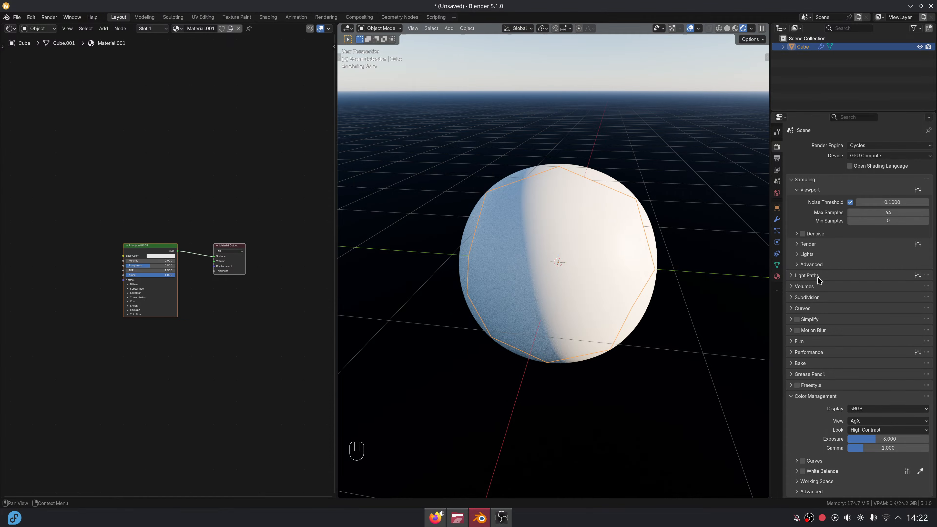
- Expand the render subdivision settings and set the material's surface displacement method to Displacement Only
left_click(807, 297)
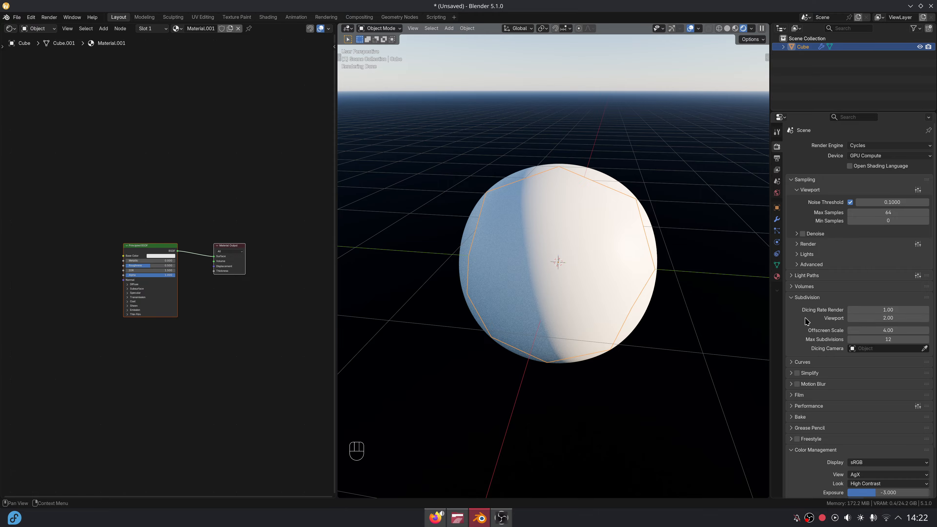
left_click(776, 276)
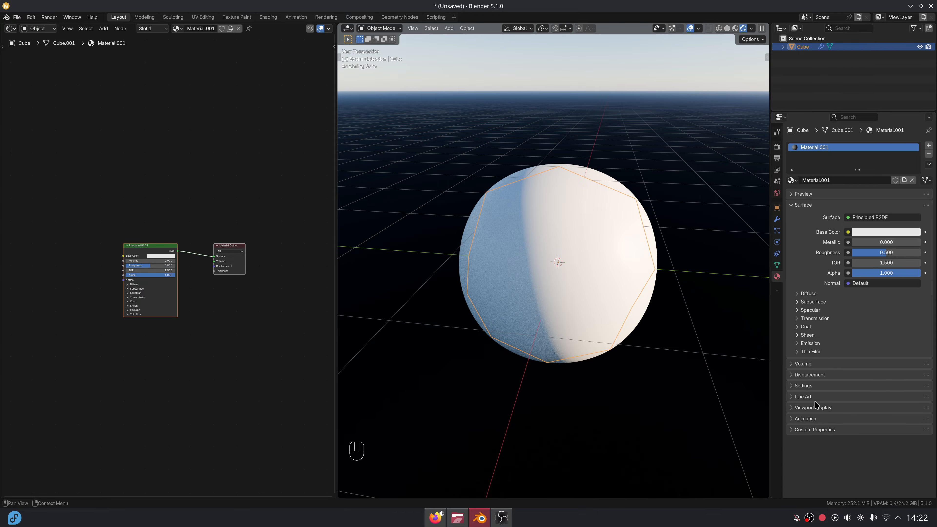
left_click(814, 386)
left_click(864, 423)
left_click(866, 442)
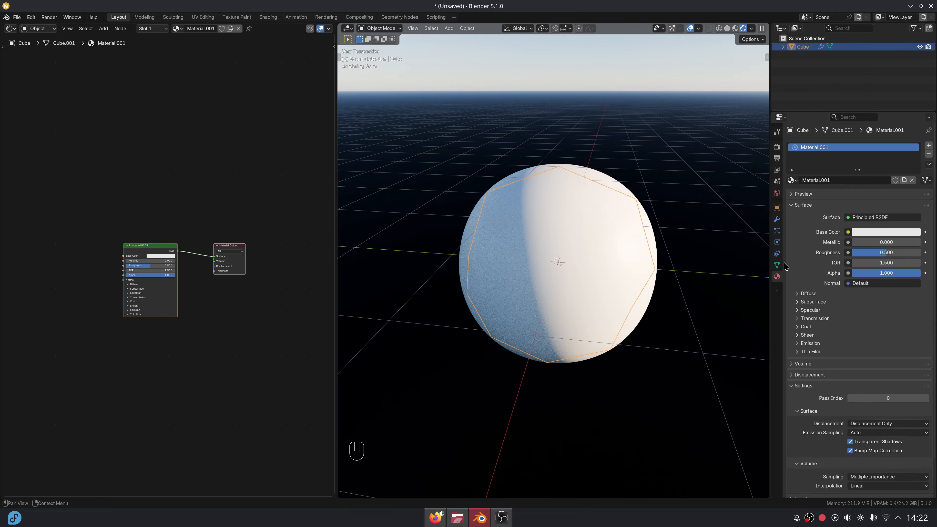
left_click(776, 219)
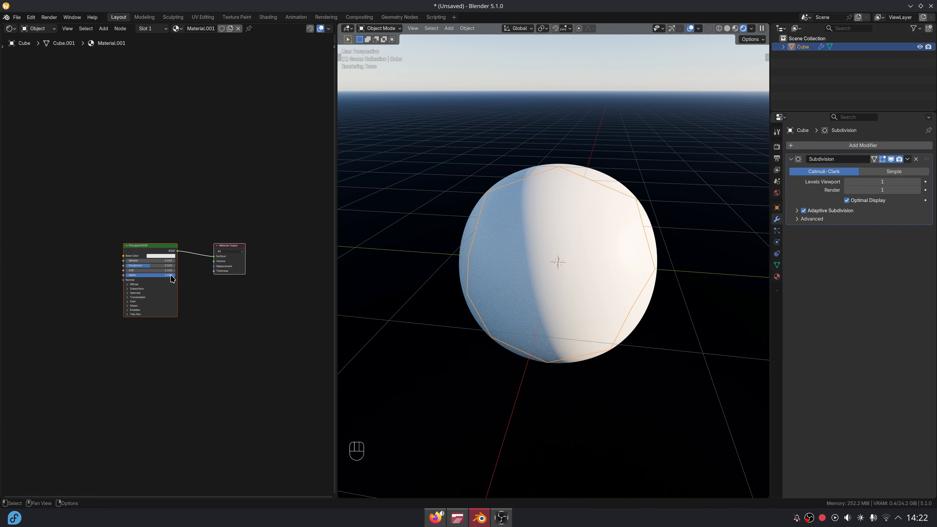
- Move the Principled BSDF node horizontally closer to the Material Output node
scroll(171, 278, "up", 3)
left_click(172, 227)
key("g")
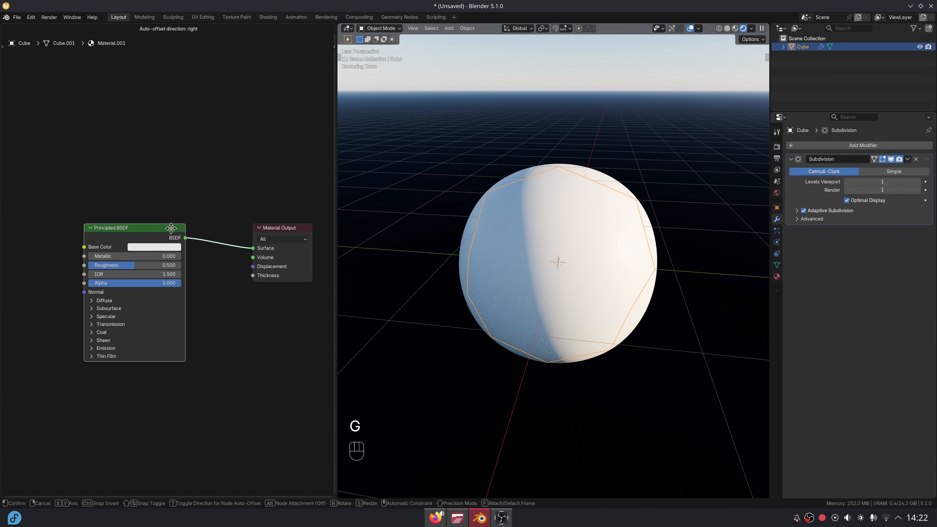
key("x")
left_click(221, 232)
scroll(217, 203, "down", 6)
middle_click_drag(49, 228, 261, 229)
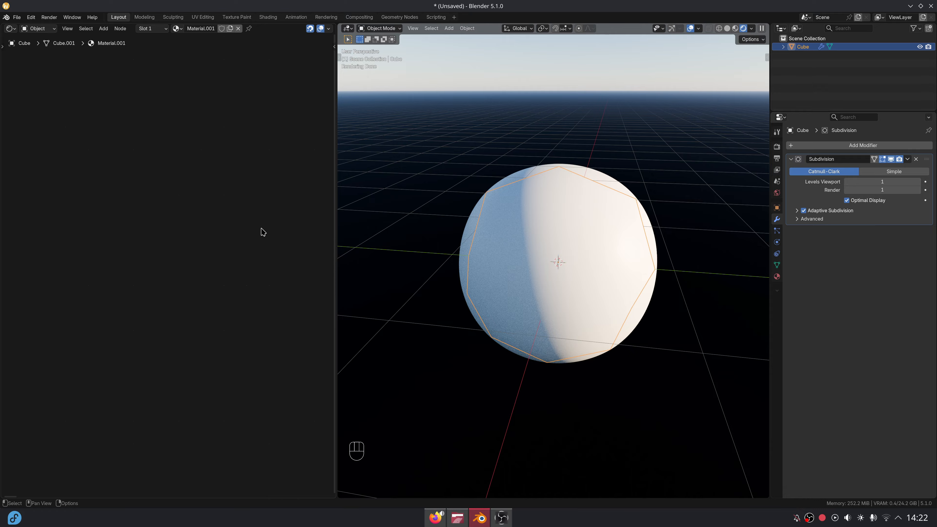
- Add an Object Texture Coordinate node well ahead of the Principled BSDF and enlarge the shader editor area
key("shift+a")
type("obje")
key("Return")
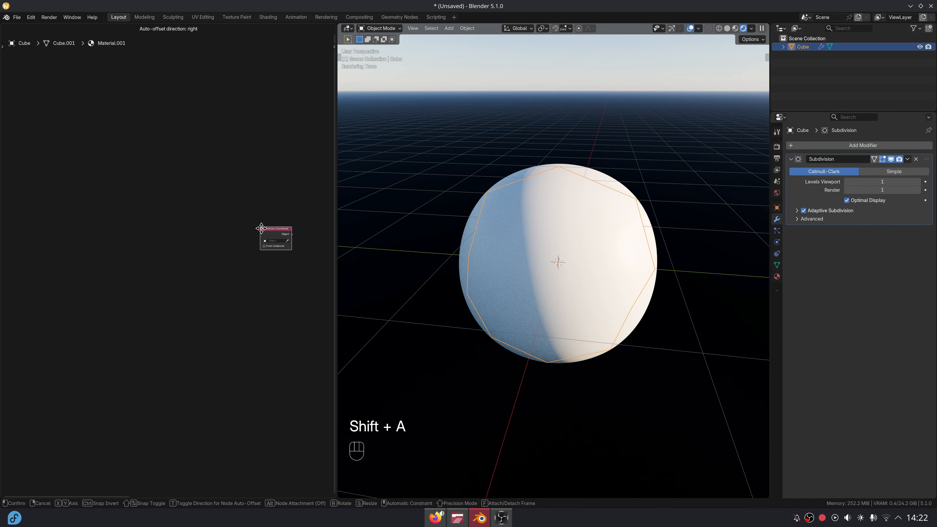
left_click(61, 239)
left_click_drag(334, 241, 519, 248)
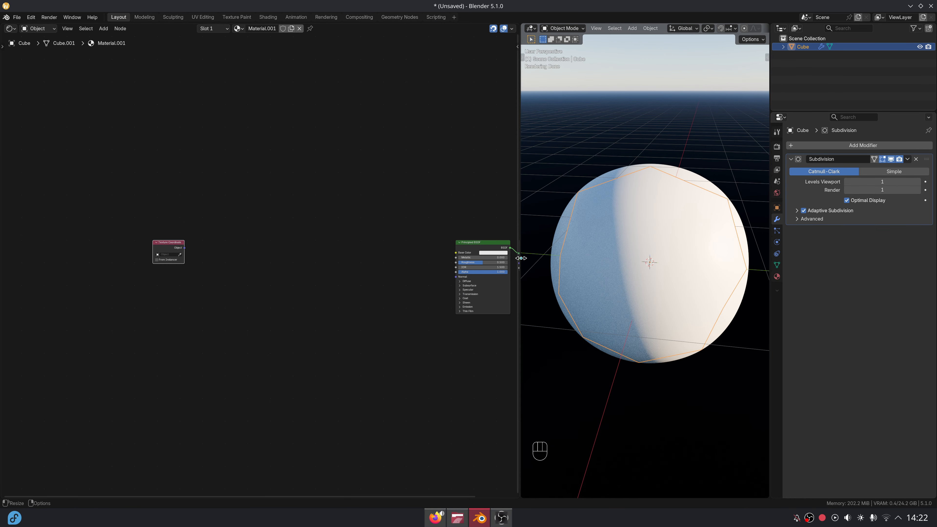
scroll(203, 253, "up", 3)
- Add a Vector Math Add node fed by the Texture Coordinate's Object output
left_click_drag(118, 232, 232, 231)
type("add")
key("Return")
left_click(141, 224)
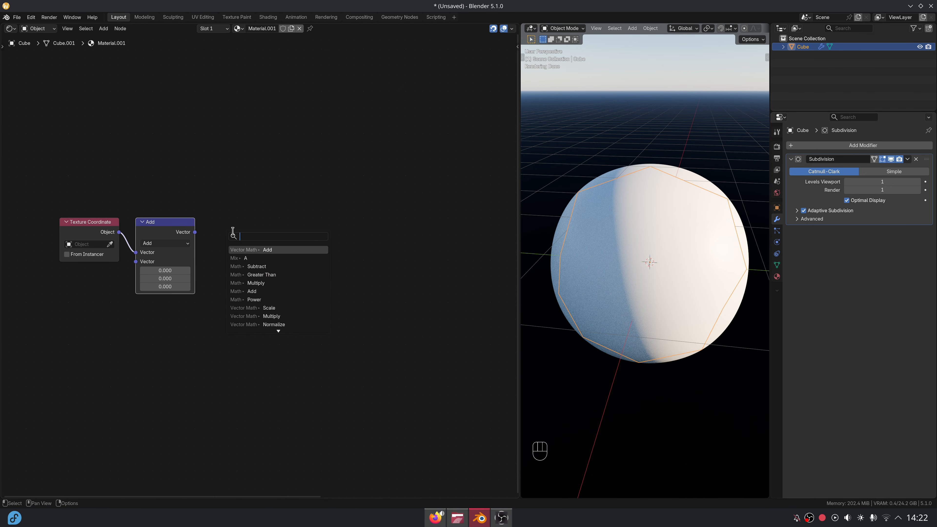
- Add a Voronoi Texture node fed by the Add node's vector and preview its distance output
type("voronoi")
key("Return")
left_click(219, 221)
left_click(259, 236, "ctrl+shift")
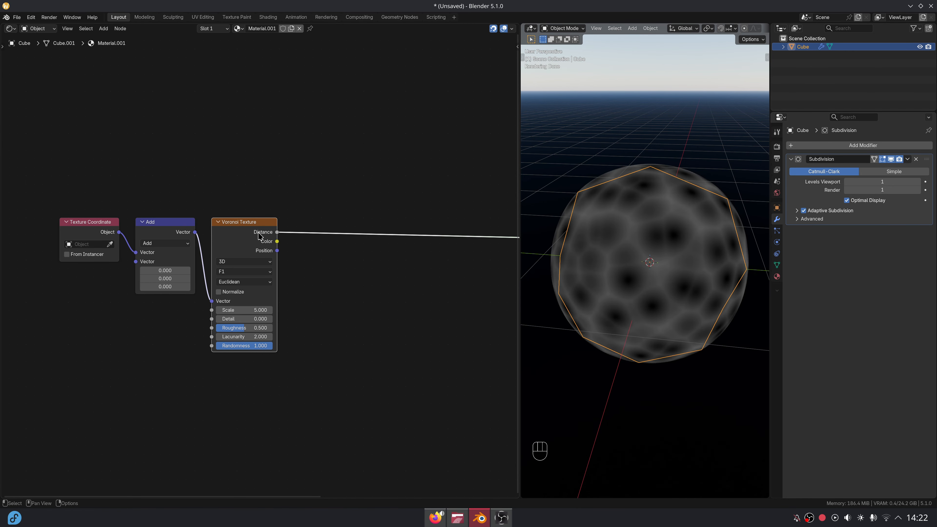
- Switch the viewport to Material Preview shading and preview the Voronoi Texture with its feature set to N-Sphere Radius
scroll(728, 30, "down", 6)
left_click(744, 28)
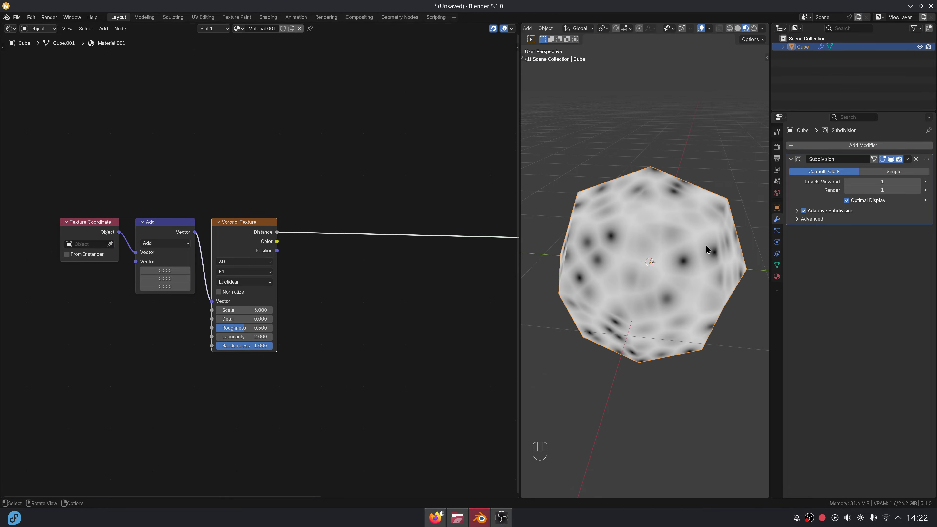
scroll(279, 270, "up", 2)
left_click(248, 275)
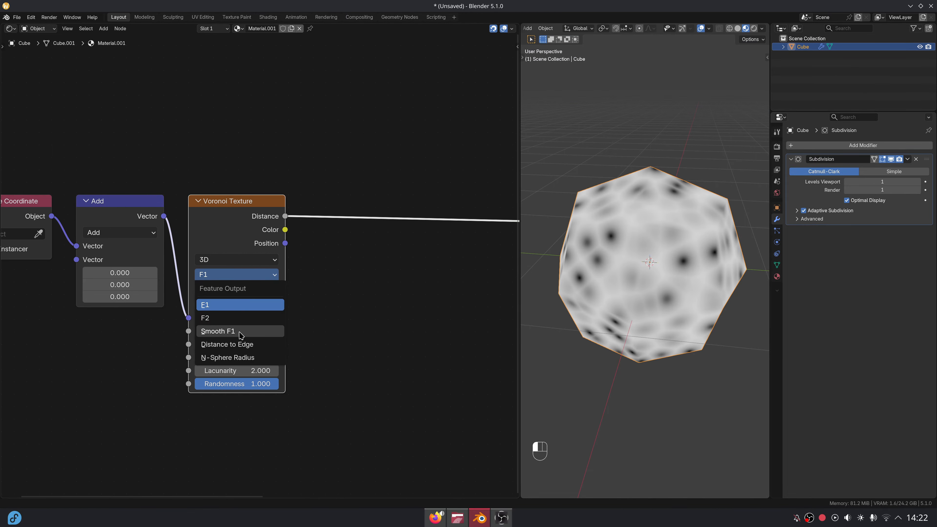
left_click(237, 357)
left_click(276, 219, "ctrl+shift")
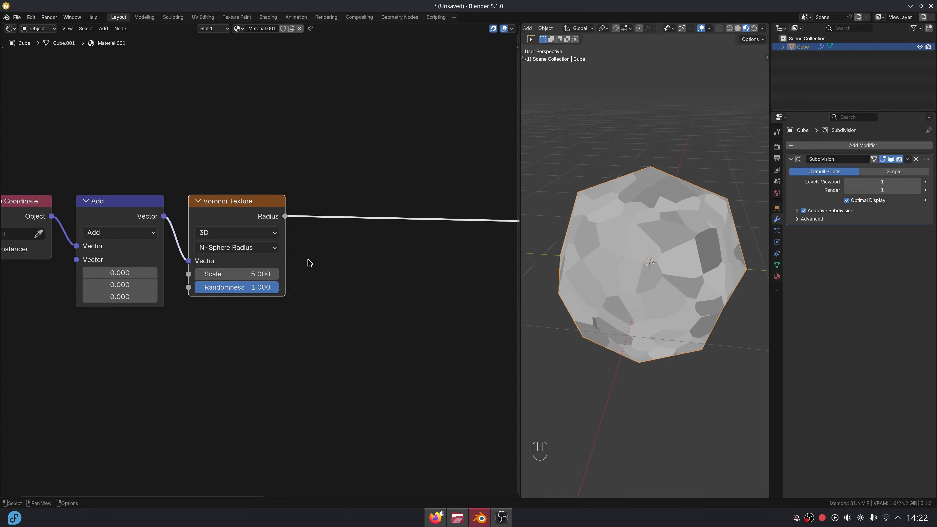
- Set the Voronoi Texture scale to 300 and inspect the pattern up close
left_click(253, 273)
type("300")
key("Return")
scroll(638, 262, "up", 6)
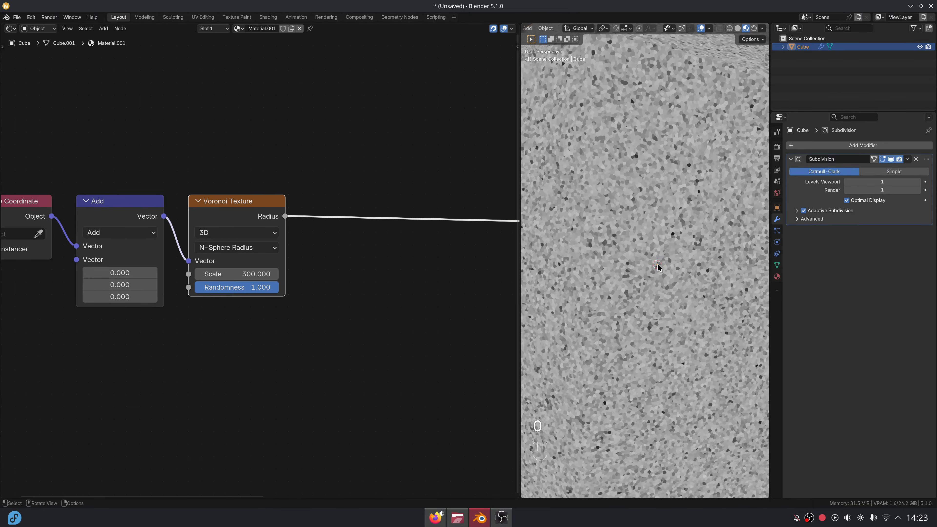
- Add a Math Multiply node after the Voronoi Texture's Radius output and collapse it
left_click_drag(285, 216, 311, 210)
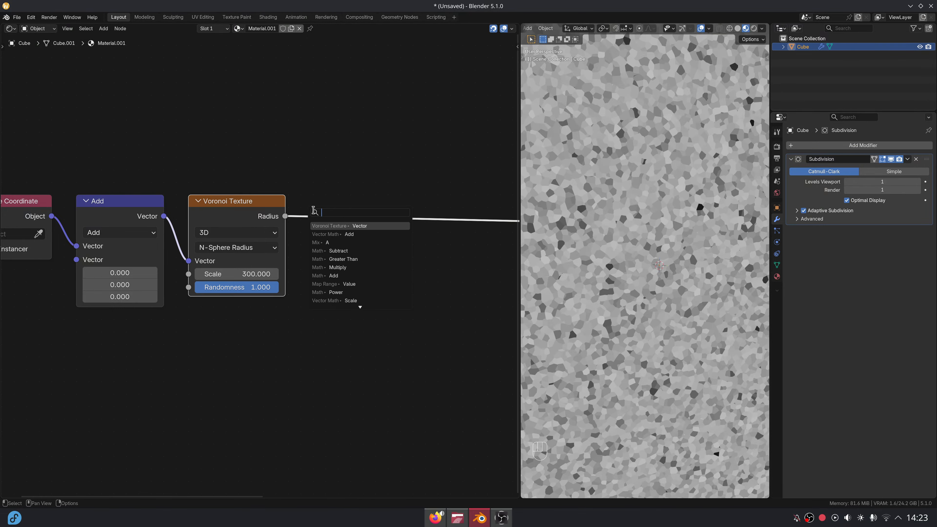
type("mul")
key("Return")
left_click(312, 210)
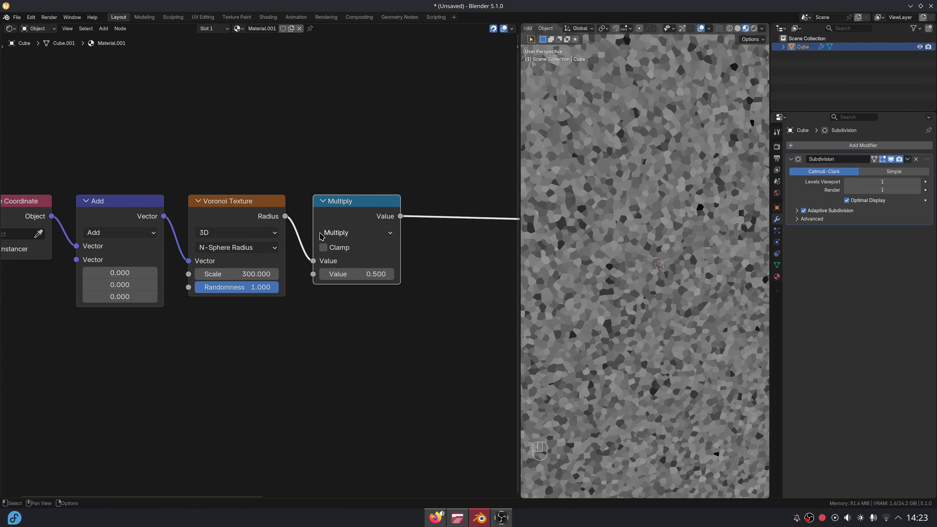
left_click(324, 201)
scroll(277, 297, "down", 2)
middle_click_drag(281, 282, 313, 241)
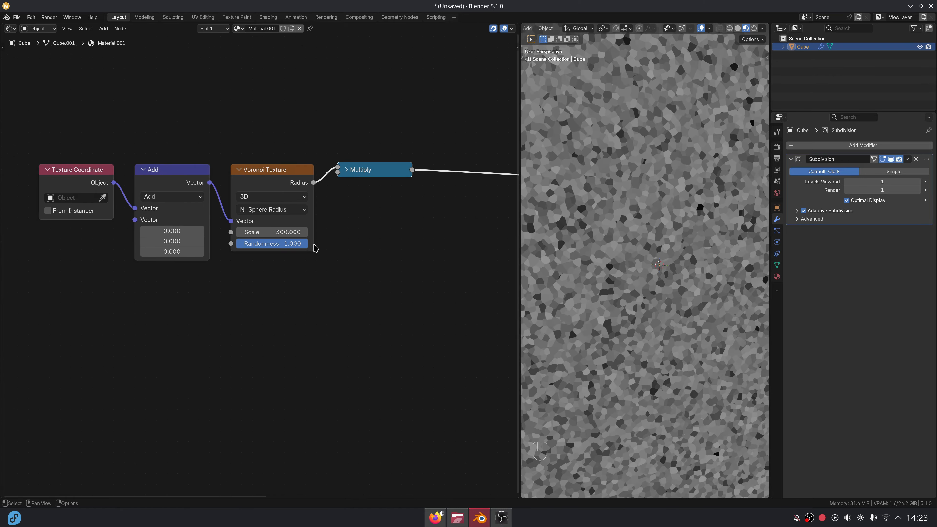
- Add a Noise Texture node below the Voronoi Texture, fed by the Add node's vector output
left_click_drag(209, 182, 216, 307)
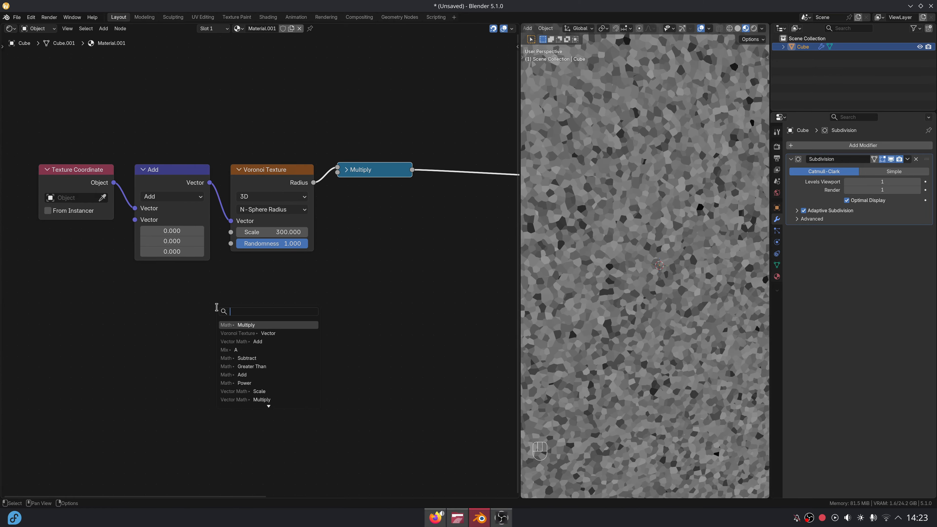
type("noi")
key("Return")
left_click(221, 278)
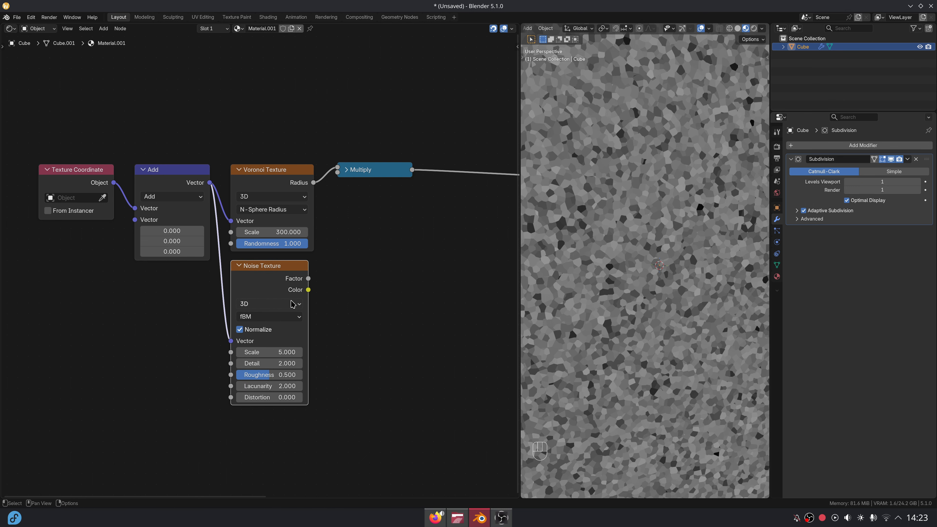
- Preview the Noise Texture on the object and set its scale to 84
left_click(275, 334, "ctrl+shift")
left_click(272, 350)
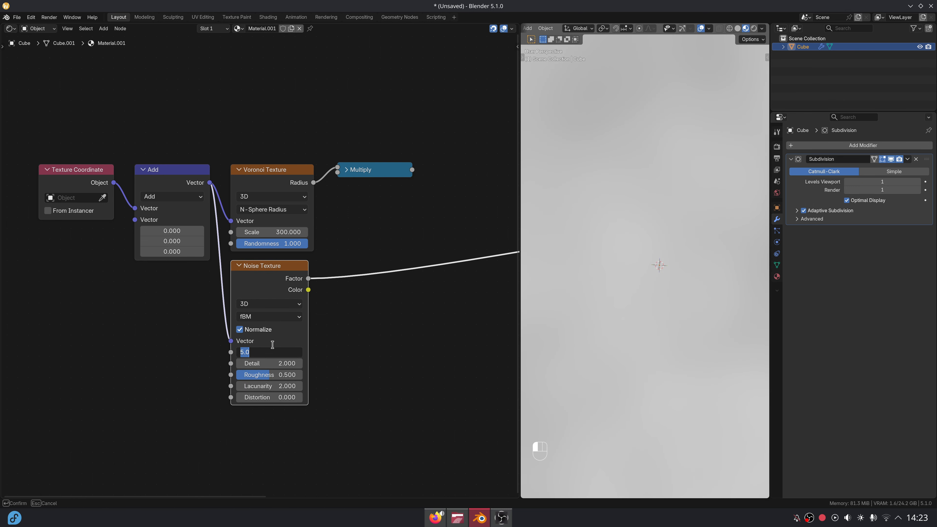
type("84")
key("Return")
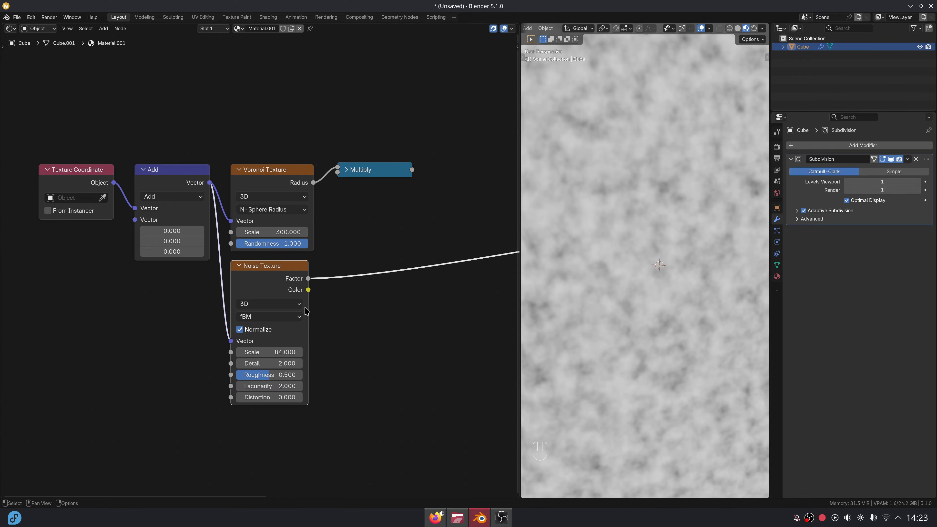
- Feed the Noise Texture's Factor into the Multiply node's second input, preview the product, and add a Map Range node after it
left_click_drag(313, 282, 332, 187)
left_click(361, 169, "ctrl+shift")
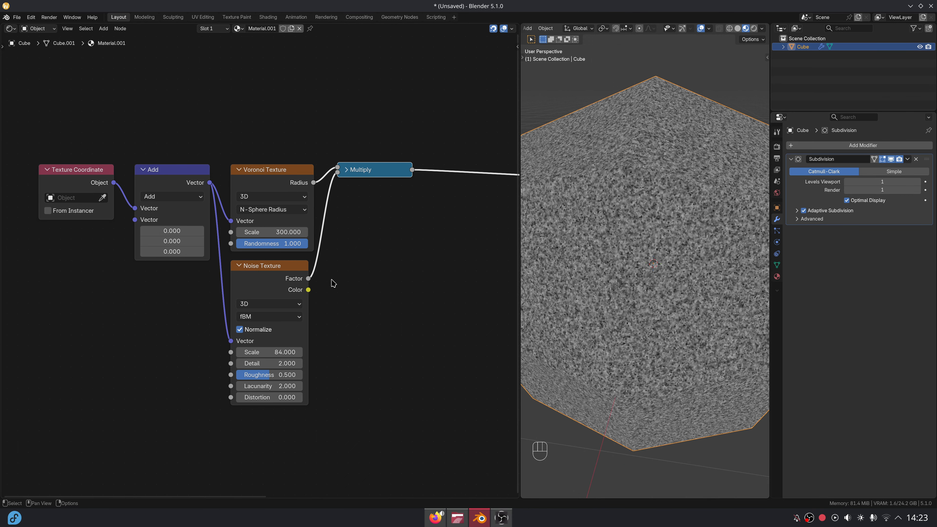
middle_click_drag(418, 182, 308, 243)
left_click_drag(303, 231, 329, 221)
type("map")
key("Return")
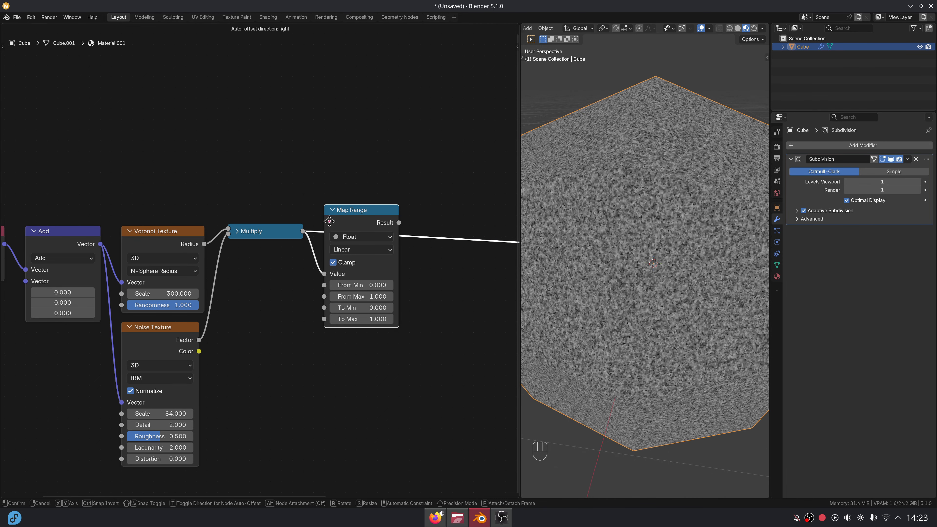
left_click(330, 243)
- Set the Map Range node to From Min 0.1, From Max 0.5, To Min 0.15 and To Max 0.7
left_click(393, 302)
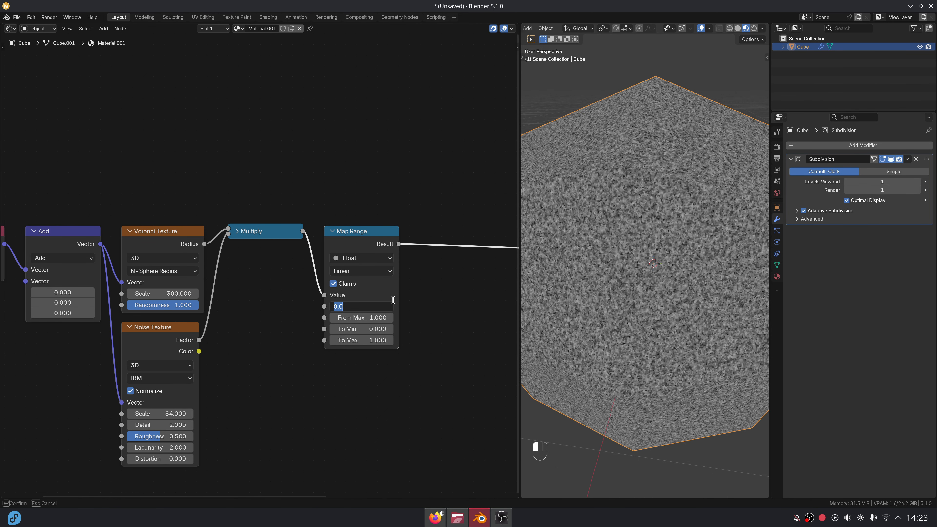
type("0.1")
key("Tab")
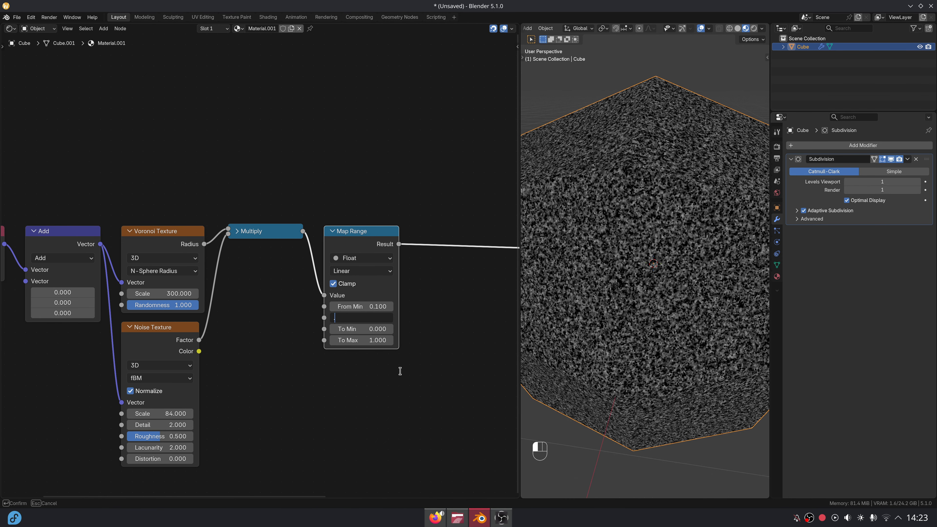
type("0.5")
key("Return")
double_click(376, 328)
type("0.15")
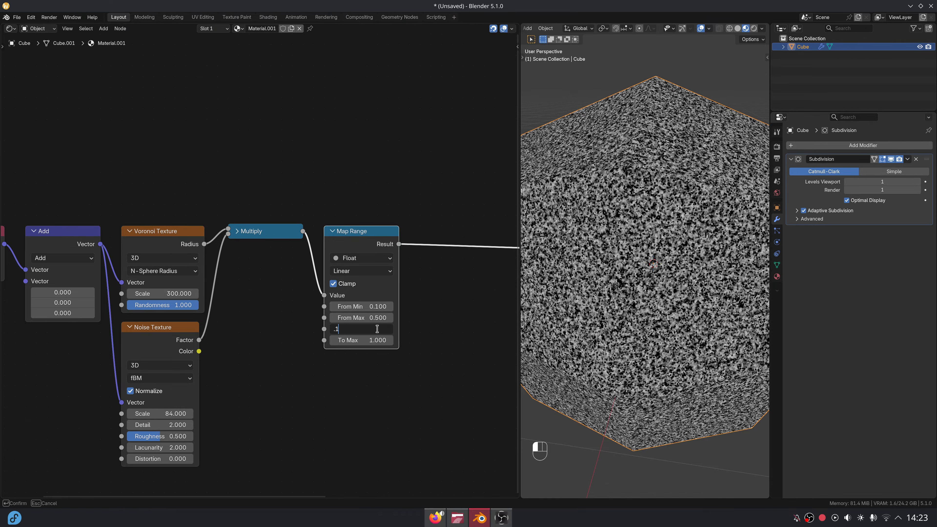
key("Return")
double_click(378, 340)
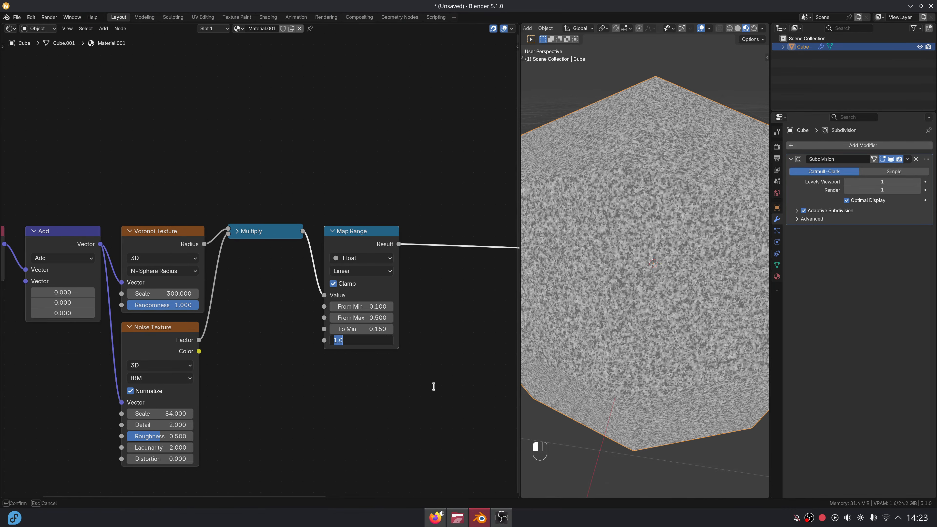
type("0.7")
key("Return")
- Add a Math Multiply node after the Map Range result and collapse it
middle_click_drag(433, 388, 293, 339)
scroll(339, 288, "up", 2)
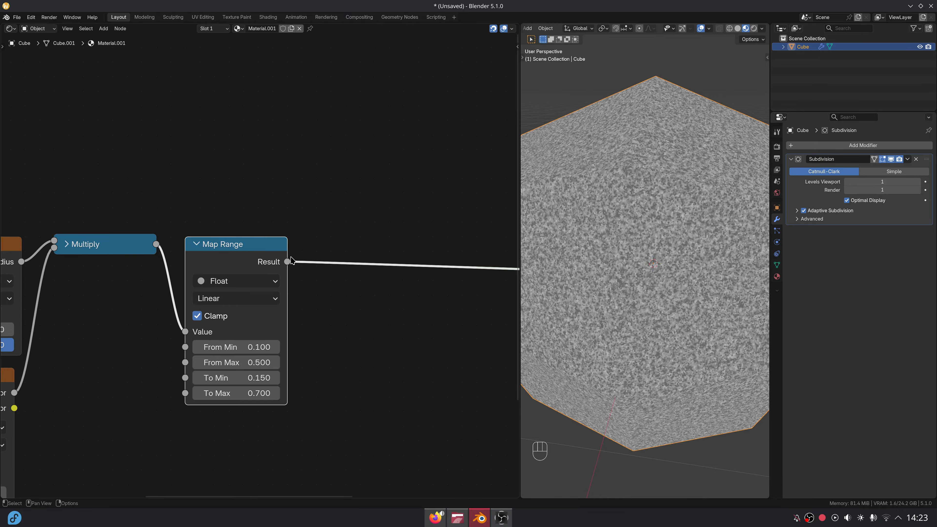
left_click_drag(288, 261, 313, 238)
type("mul")
key("Return")
left_click(329, 246)
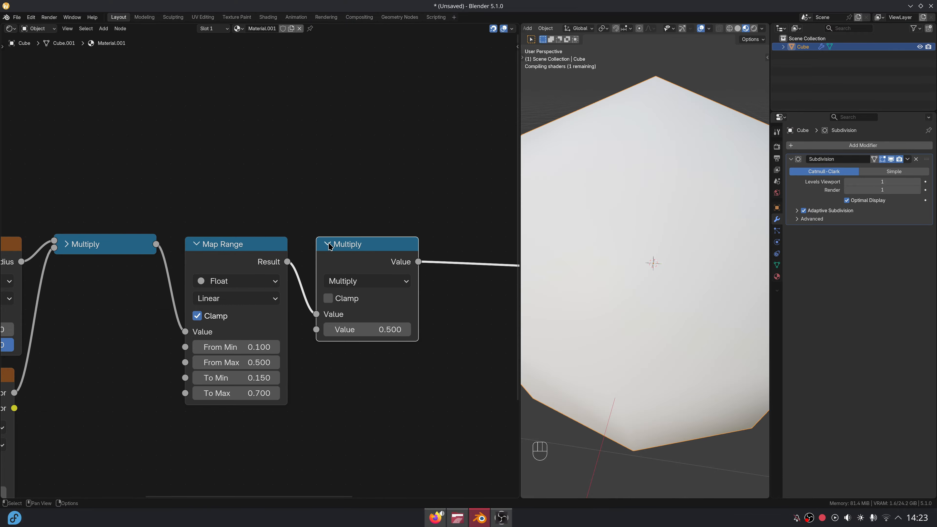
- Add a second Noise Texture node directly below the first one, fed by the Add node's vector output
scroll(334, 328, "down", 1)
middle_click_drag(335, 328, 333, 276)
middle_click_drag(101, 406, 300, 310)
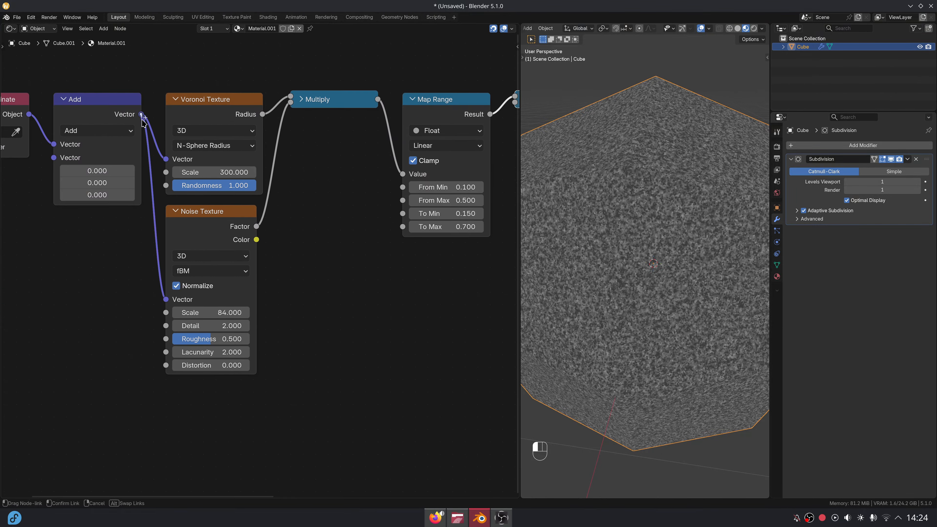
left_click_drag(142, 120, 293, 274)
type("no")
key("Return")
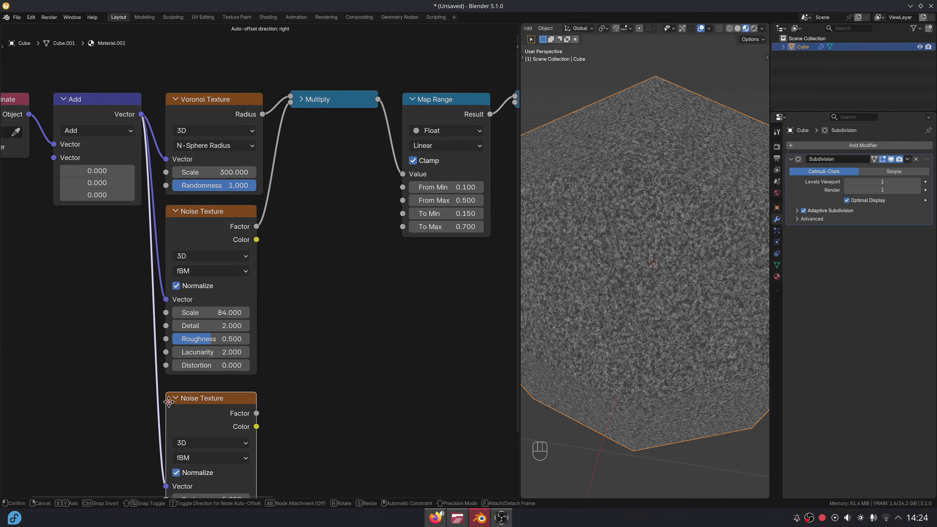
left_click(169, 402)
left_click_drag(188, 402, 189, 389)
middle_click_drag(241, 387, 288, 316)
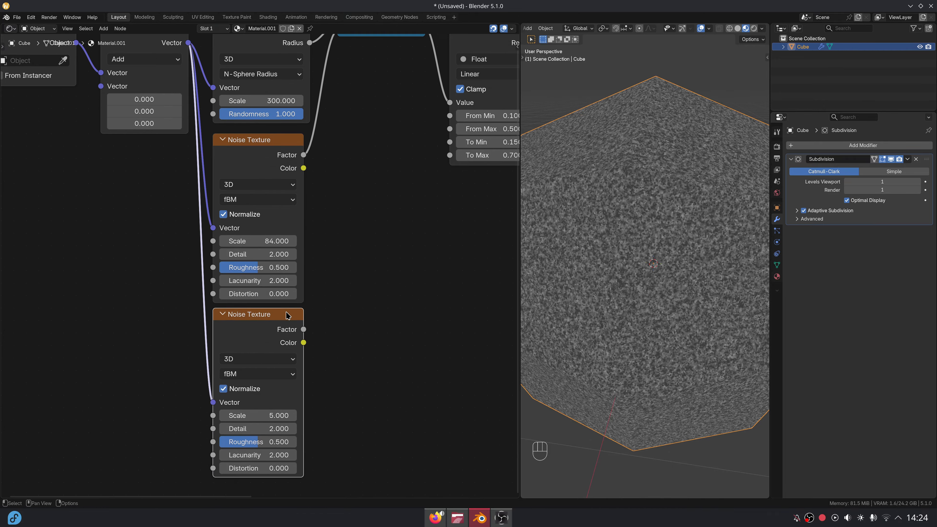
- Preview the lower Noise Texture on the object and set its scale to 4
left_click(281, 358, "ctrl+shift")
left_click(279, 414)
type("4")
key("Return")
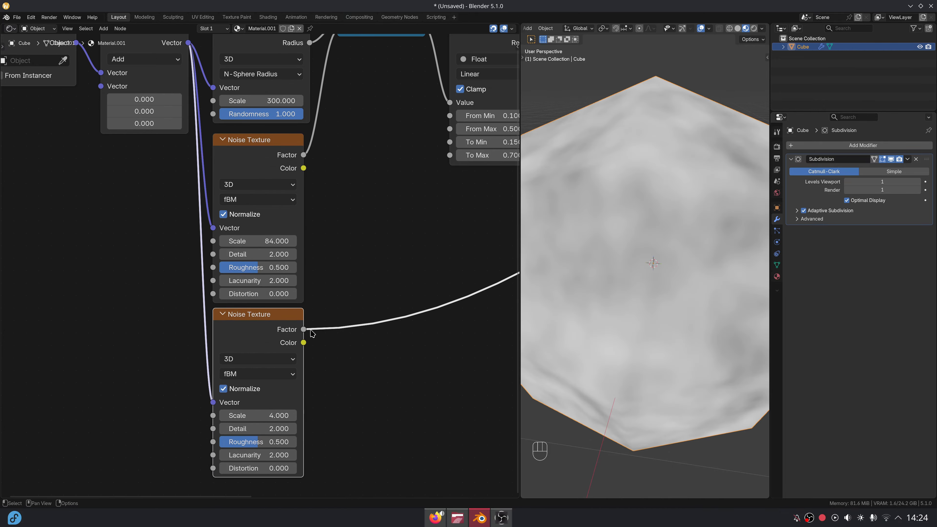
- Add a Map Range node after the lower Noise Texture's Factor and set that texture's distortion to 1
key("shift+a")
type("map ran")
key("Return")
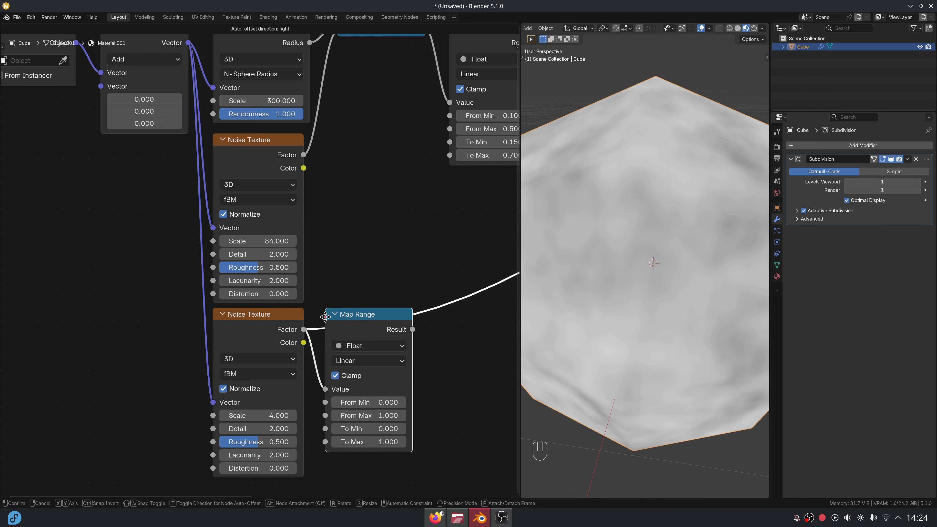
left_click(327, 317)
scroll(258, 468, "up", 1, "ctrl")
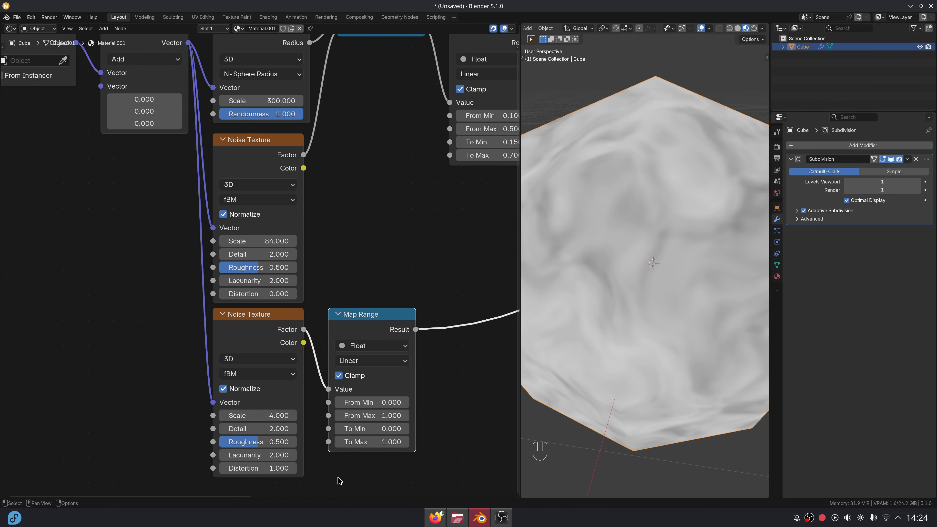
- Set the lower Map Range node to From Min 0.25, From Max 0.75 and To Min 0.25
left_click(358, 403)
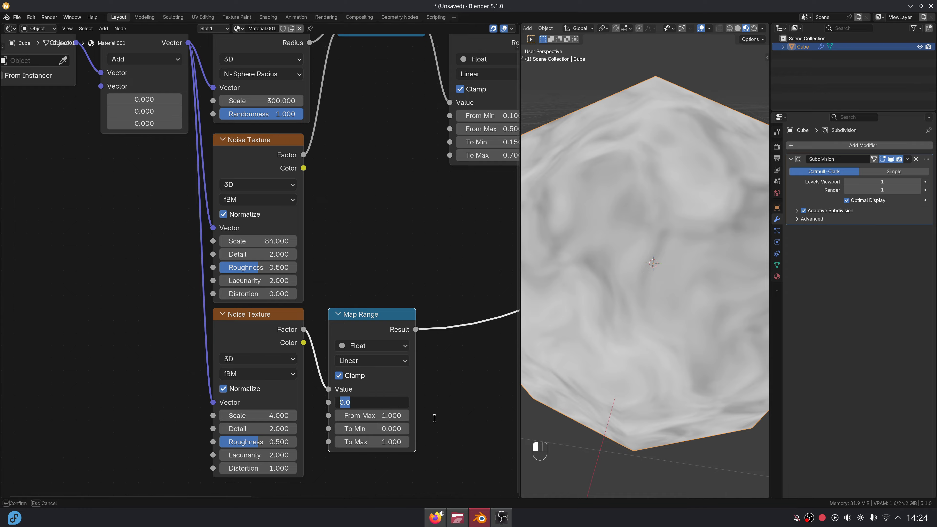
type(".25")
key("Return")
left_click(397, 415)
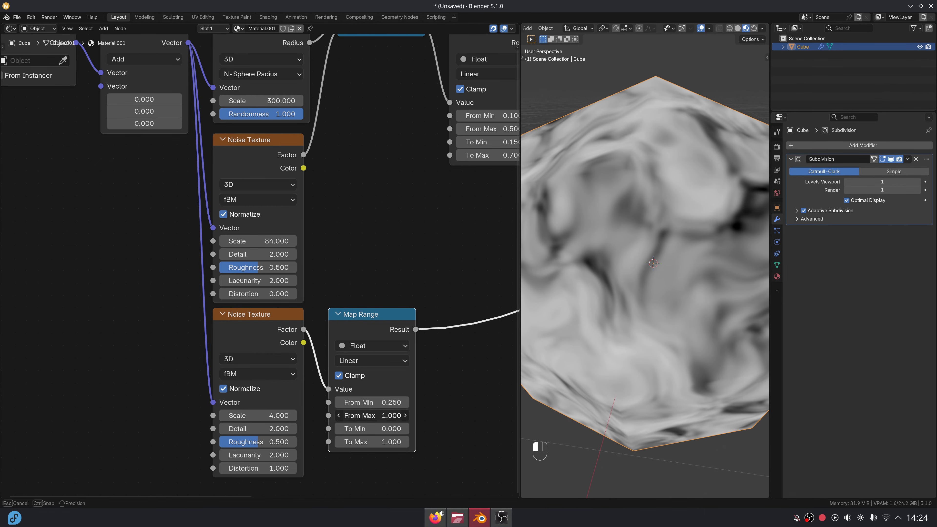
type(".75")
key("Return")
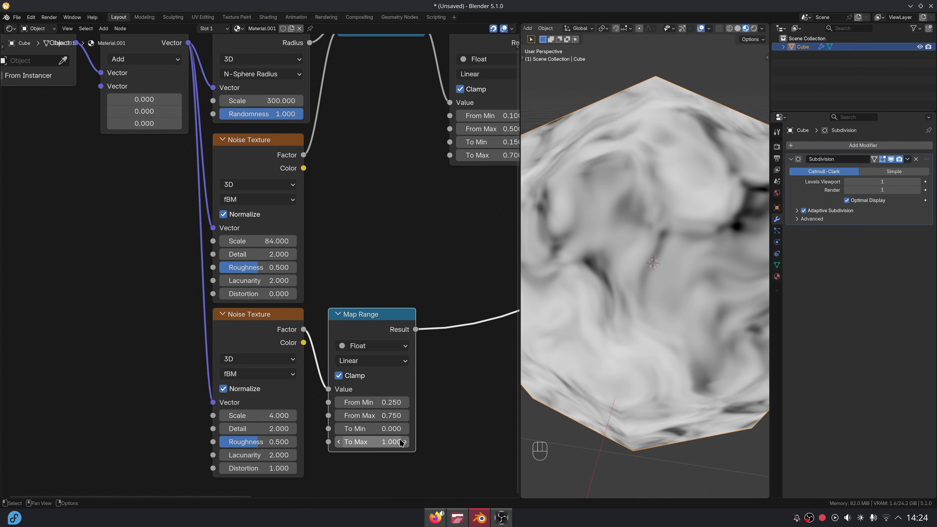
left_click(403, 428)
type(".25")
key("Return")
- Connect the lower Map Range result to the second input of the last Multiply node and preview that node
middle_click_drag(386, 298, 251, 326)
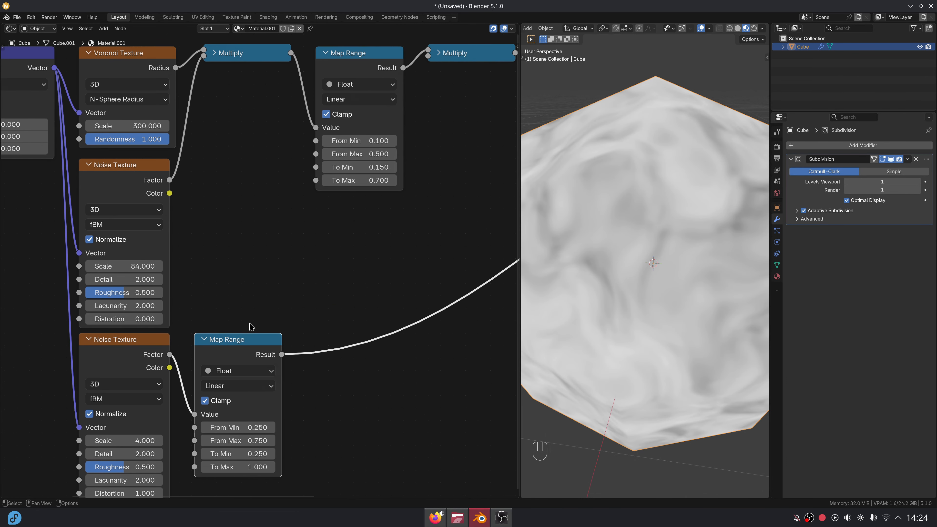
scroll(302, 301, "down", 4)
middle_click_drag(343, 253, 314, 312)
scroll(314, 312, "up", 2)
left_click_drag(247, 410, 368, 156)
middle_click_drag(383, 207, 307, 257)
scroll(307, 257, "up", 2)
left_click(351, 194, "ctrl+shift")
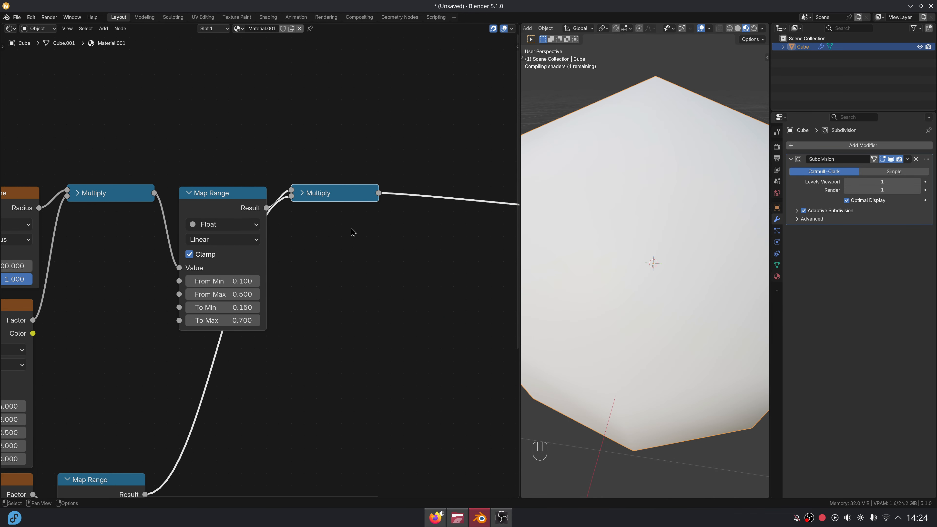
- Add a Mix node with data type Color and insert it between the last Multiply node and the Principled BSDF
scroll(346, 273, "right", 5, "ctrl")
scroll(328, 274, "up", 3, "shift")
key("shift+a")
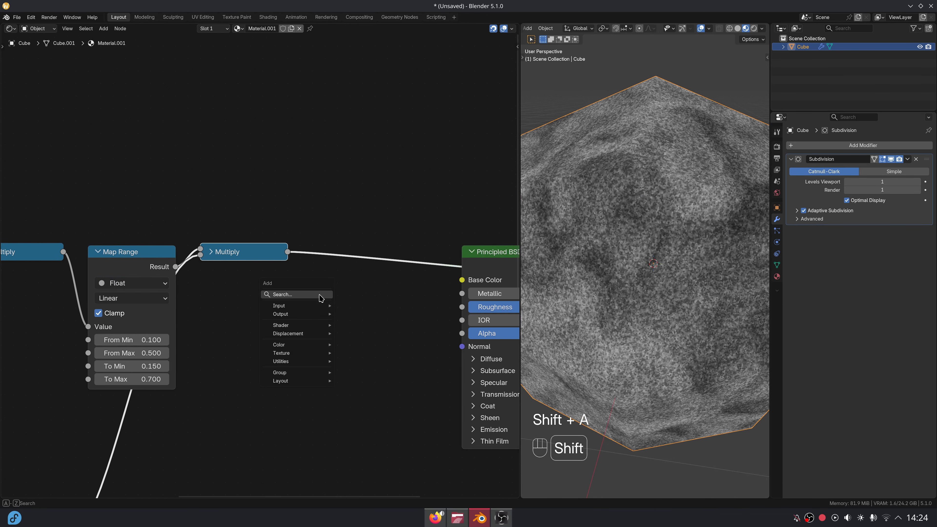
type("mix")
key("Return")
left_click(318, 295)
left_click(350, 333)
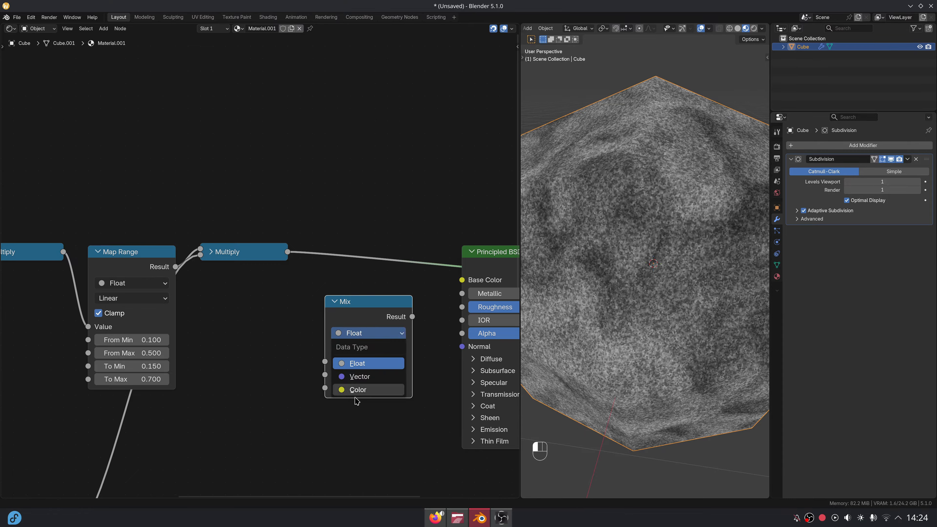
left_click(356, 390)
left_click_drag(361, 322, 349, 272)
mouse_move(312, 355)
left_mouse_down()
mouse_move(312, 341)
mouse_move(312, 355)
left_mouse_up()
- Add another Noise Texture node above the Voronoi Texture, fed by the Add node's vector output
scroll(188, 276, "down", 6)
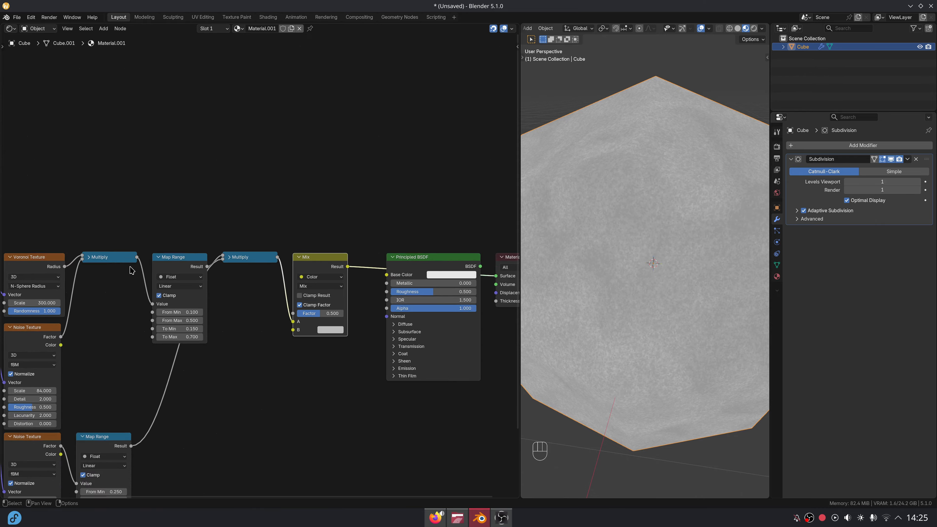
middle_click_drag(46, 274, 280, 353)
scroll(258, 363, "up", 6)
left_click_drag(201, 398, 233, 319)
key("Return")
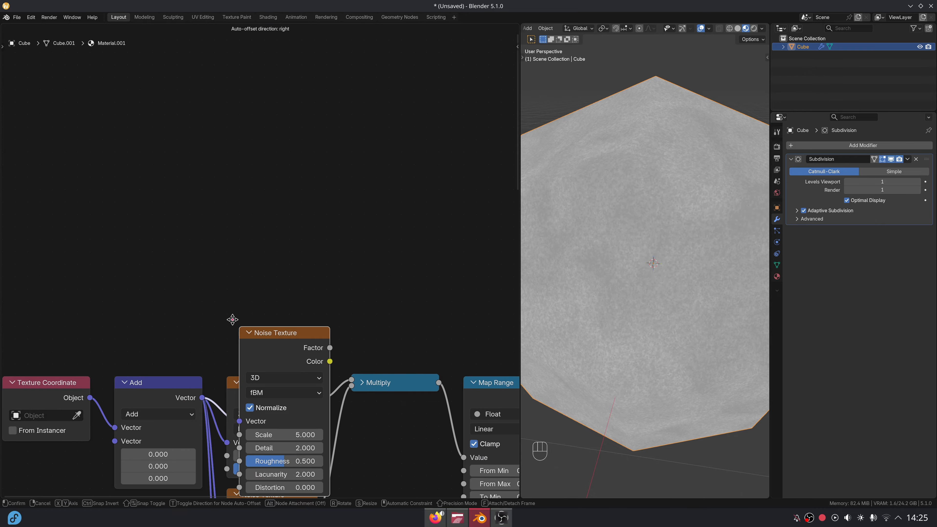
left_click(252, 98)
scroll(252, 97, "up", 4, "shift")
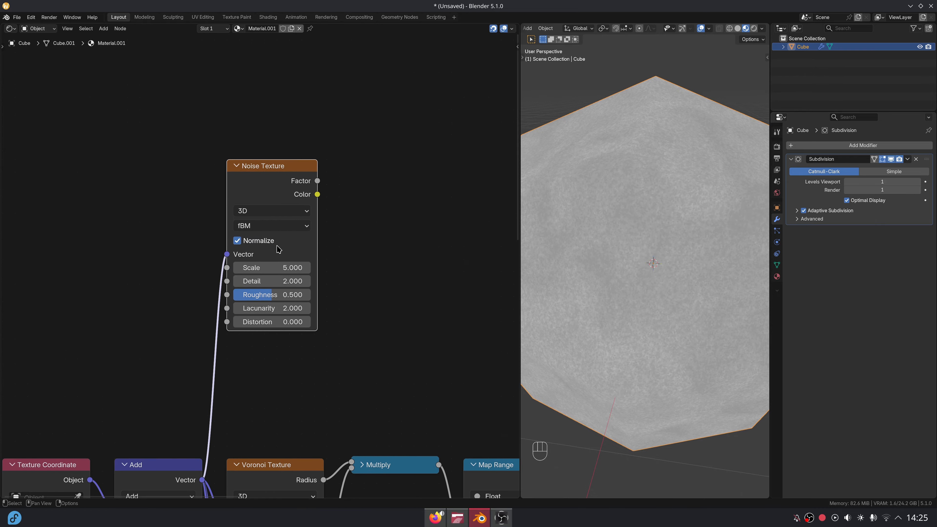
- Preview the upper Noise Texture on the object and set its scale to 70
left_click(278, 187, "ctrl+shift")
left_click(306, 270)
type("70")
key("Return")
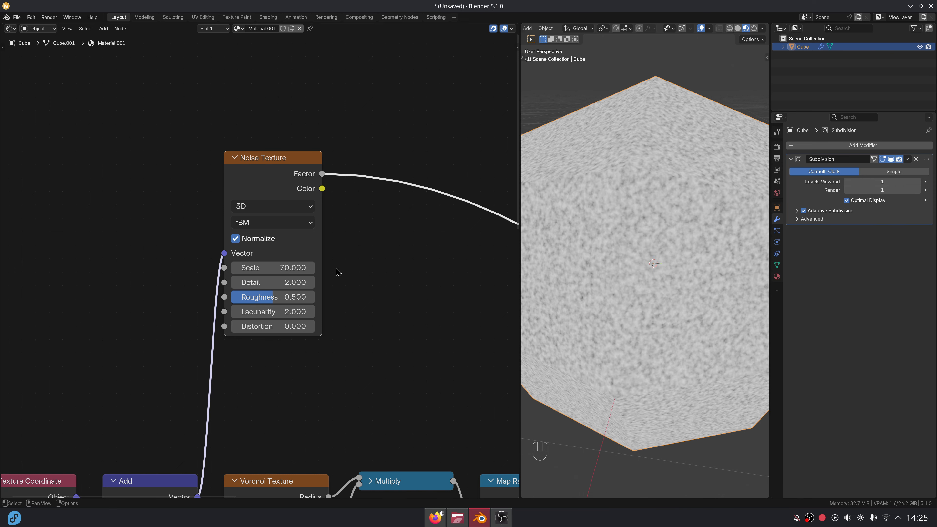
- Add a Math Greater Than node after the upper Noise Texture's Factor with a threshold of 0.52
scroll(380, 279, "up", 2, "shift")
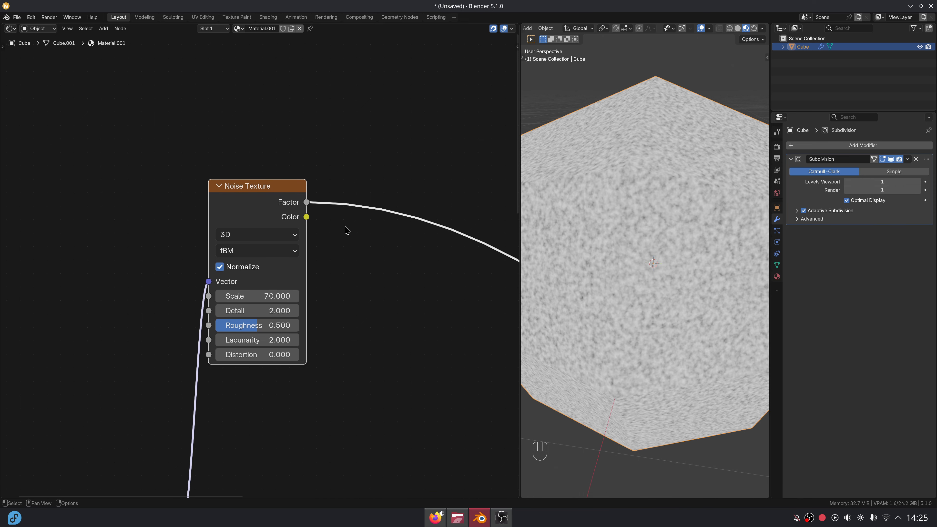
left_click_drag(307, 202, 322, 195)
type("gr")
key("Return")
left_click(344, 196)
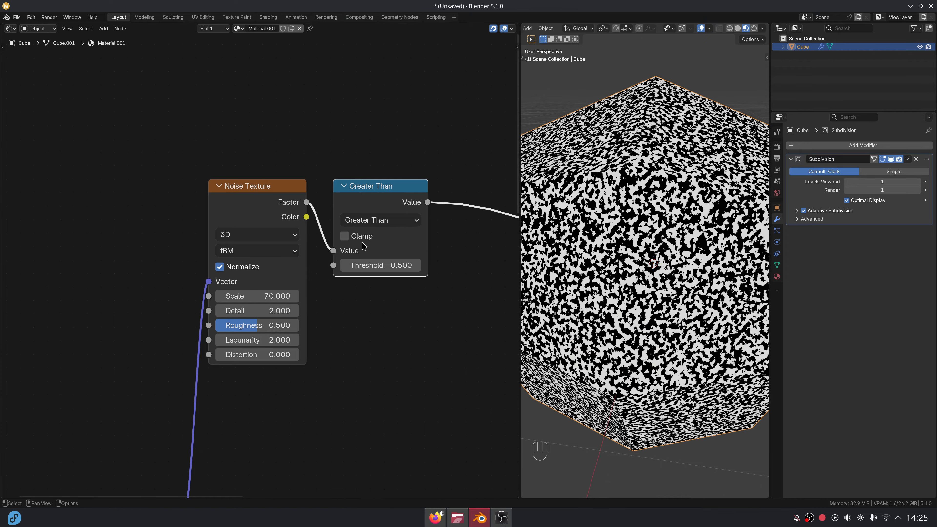
left_click(372, 263)
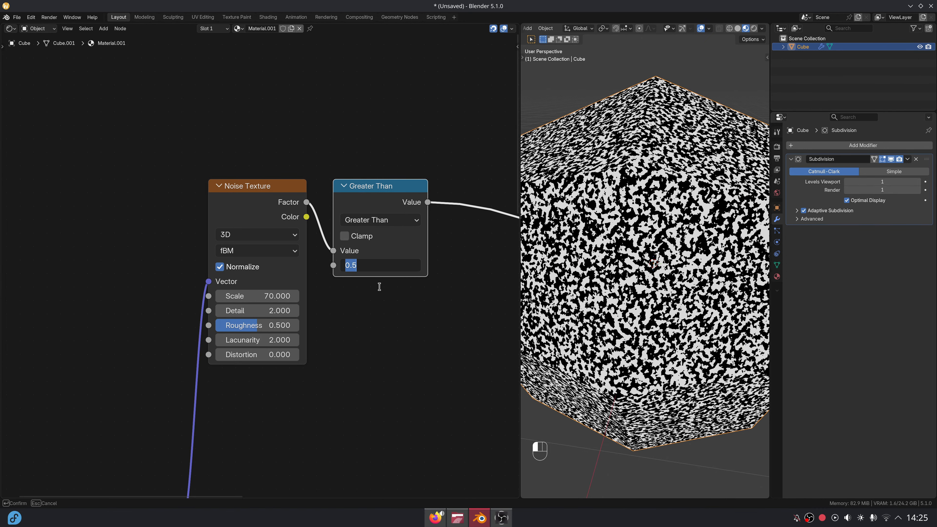
key("Return")
middle_click_drag(380, 291, 337, 309)
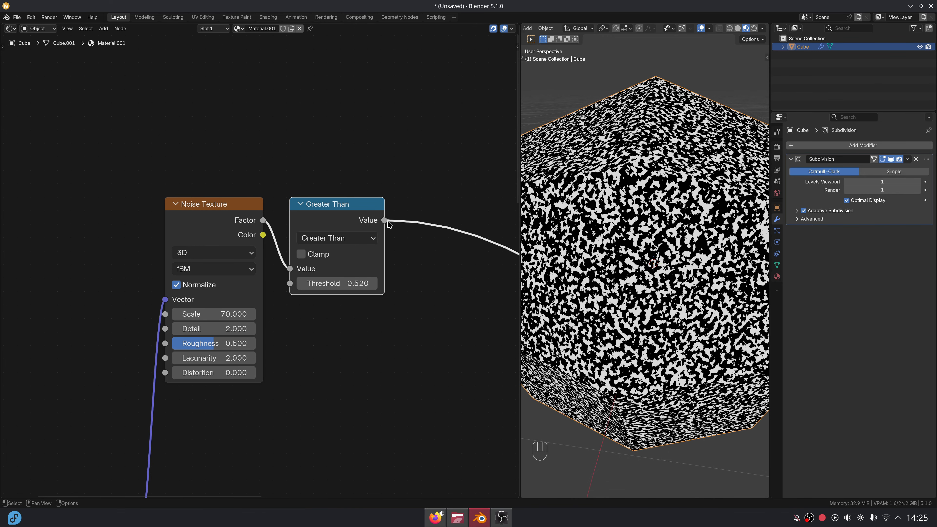
- Move the upper Noise Texture and Greater Than nodes together farther above the Voronoi Texture row
scroll(313, 295, "down", 1)
middle_click_drag(247, 370, 268, 281)
left_click_drag(194, 110, 373, 187)
key("g")
left_click(379, 88)
left_click(350, 170)
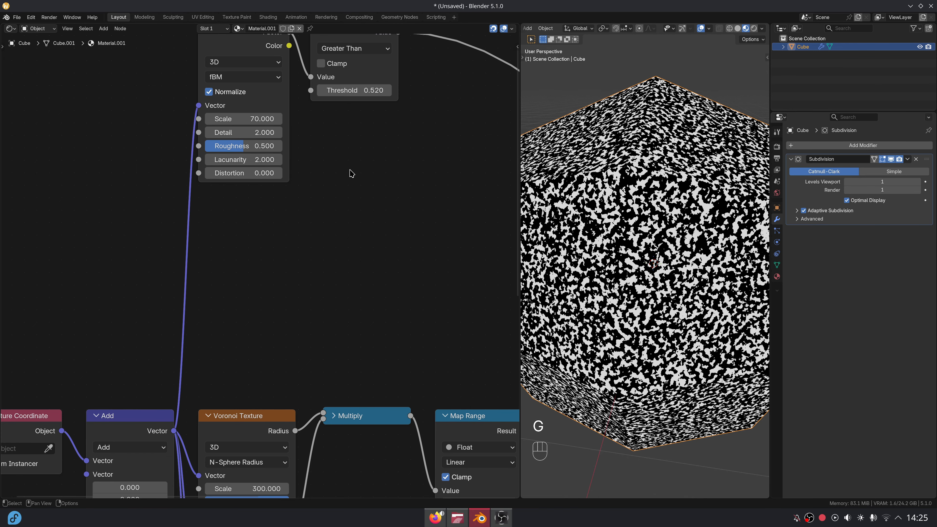
- Add a Math Multiply node after the Greater Than node's output and collapse it
middle_click_drag(350, 170, 333, 278)
left_click_drag(382, 140, 398, 124)
type("mul")
key("Return")
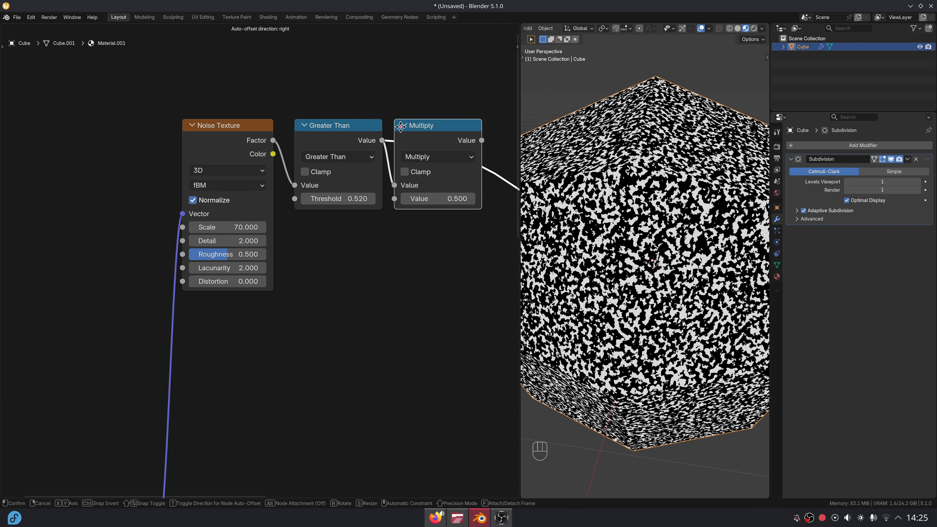
left_click(401, 126)
key("h")
- Add a Noise Texture node between the scale-70 Noise Texture and the Voronoi Texture, fed by the Add node's vector output
middle_click_drag(186, 474, 258, 410)
left_click_drag(228, 474, 289, 360)
type("noi")
key("Return")
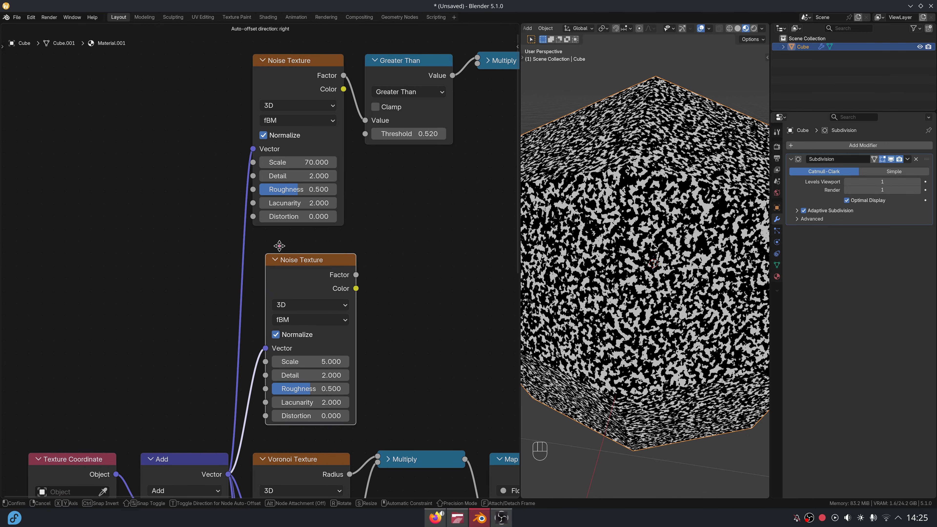
left_click(276, 243)
scroll(369, 257, "up", 1)
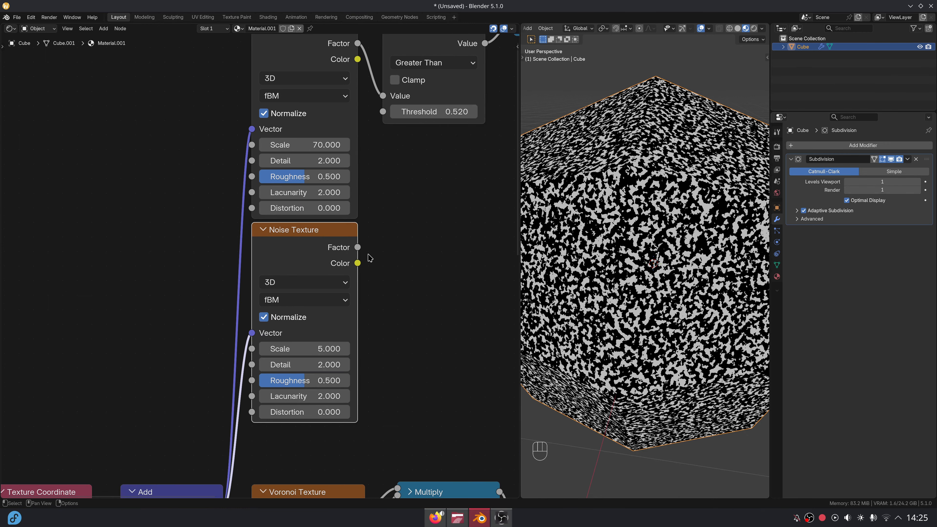
- Set the new Noise Texture's scale to 6 and preview it on the object
left_click(313, 337)
type("6")
key("Return")
left_click(323, 252, "ctrl+shift")
- Add a Map Range node after the scale-6 Noise Texture's Factor output
key("shift+a")
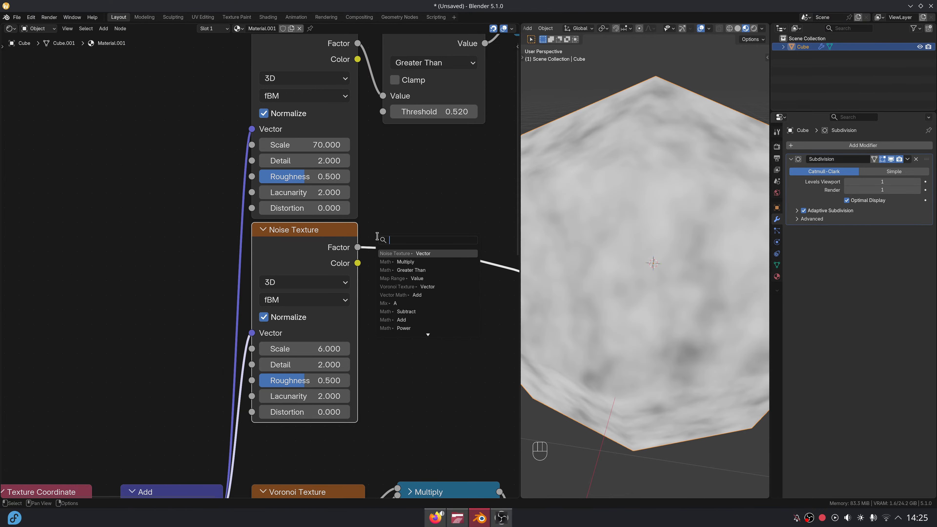
type("map")
key("Return")
left_click(383, 244)
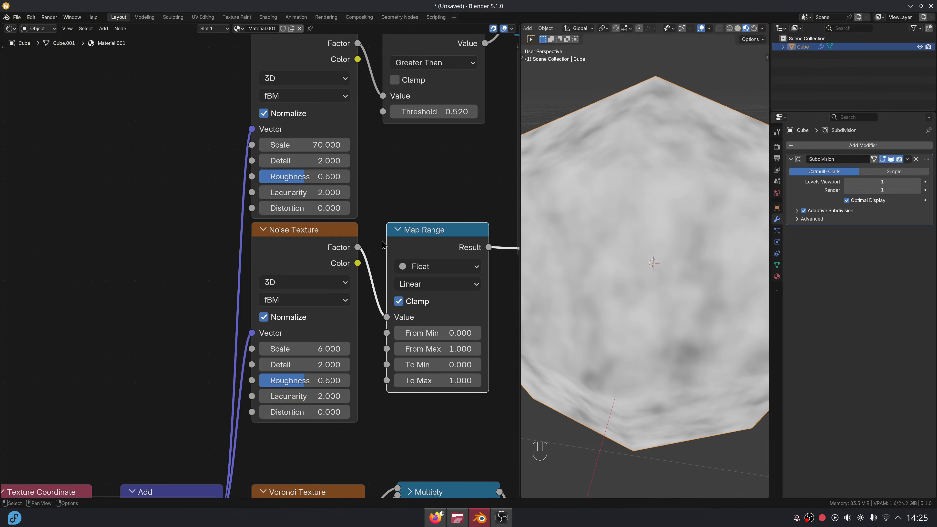
- Set the Map Range node's From Min to 0.44, From Max to 0.48 and To Max to 0.9
left_click(446, 332)
type(".44")
key("Return")
left_click(446, 343)
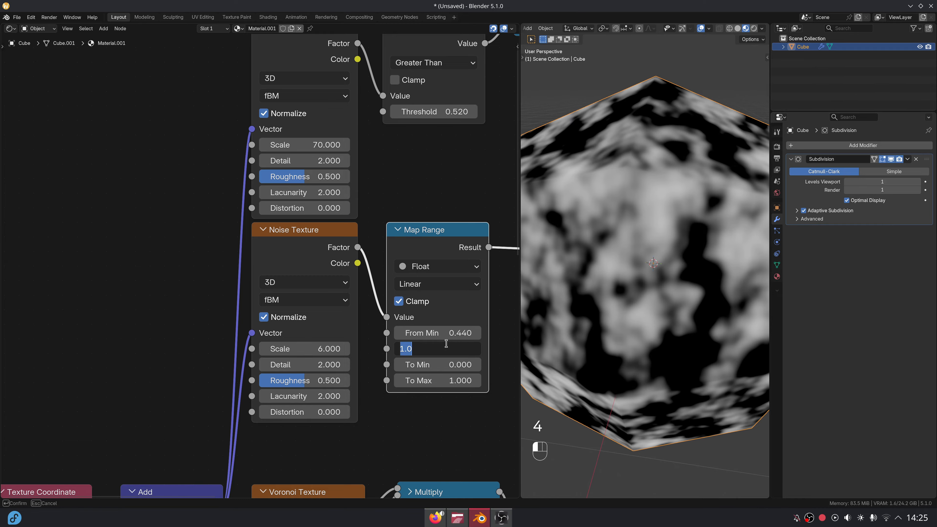
type(".48")
key("Return")
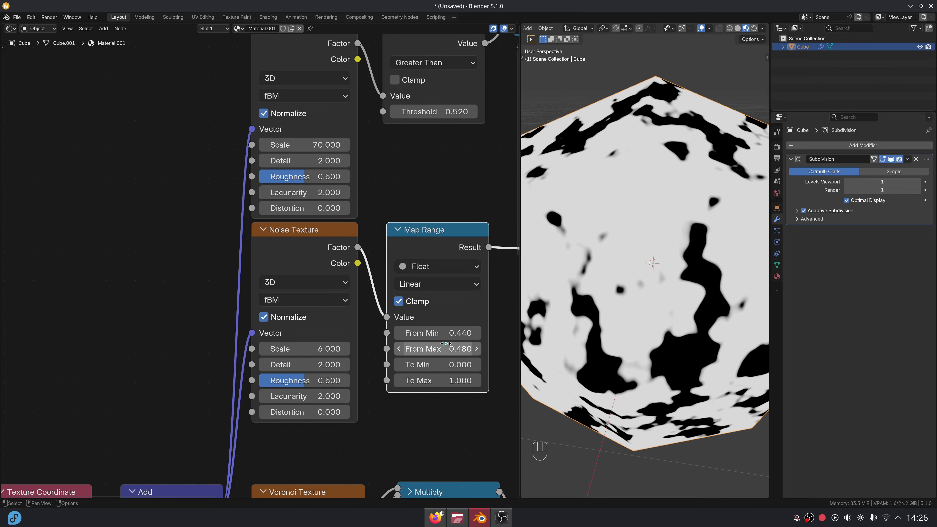
left_click(446, 379)
type(".9")
key("Return")
- Link the Map Range result into the second input of the Multiply after Greater Than and preview the Multiply
middle_click_drag(434, 254, 324, 281)
scroll(323, 282, "down", 3)
middle_click_drag(359, 248, 359, 310)
left_click_drag(353, 333, 373, 161)
left_click(400, 159, "ctrl+shift")
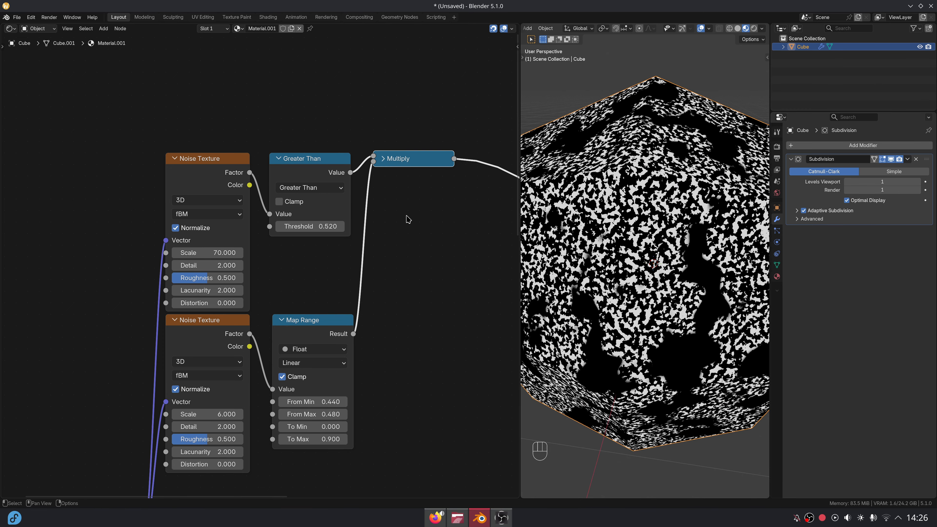
- Connect the upper Multiply output to the Mix node's Factor and preview the Mix on the object
scroll(407, 218, "down", 1)
middle_click_drag(438, 288, 316, 158)
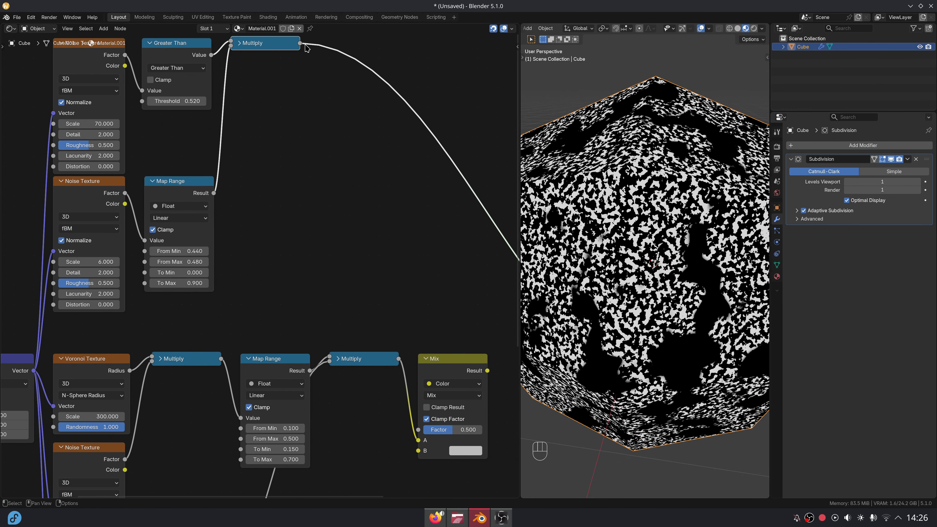
left_click_drag(300, 42, 418, 430)
left_click(454, 406, "ctrl+shift")
middle_click_drag(341, 468, 369, 312)
middle_click_drag(679, 266, 669, 270)
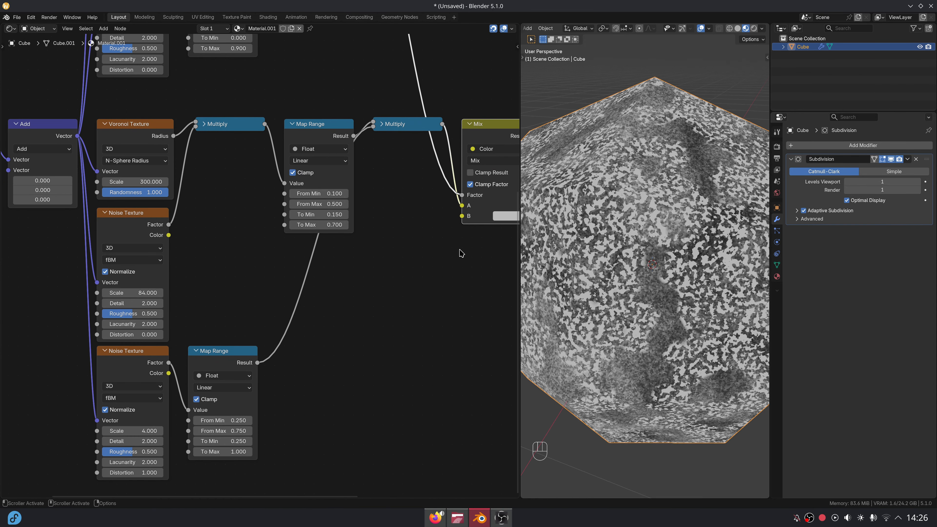
- Add a Map Range fed by the scale-70 Noise Texture's Factor, place it below the Voronoi row's Map Range and preview it
scroll(459, 253, "down", 6)
middle_click_drag(331, 219, 362, 327)
left_click_drag(235, 94, 350, 399)
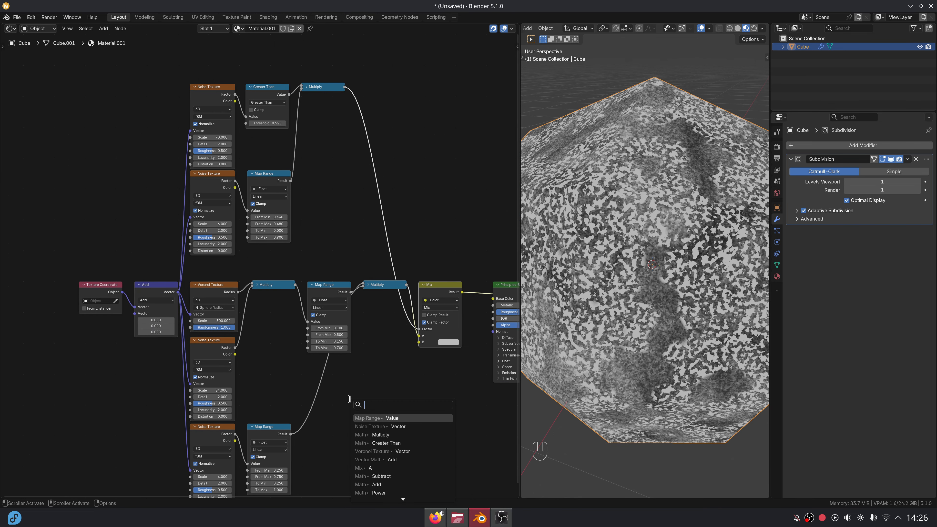
key("Return")
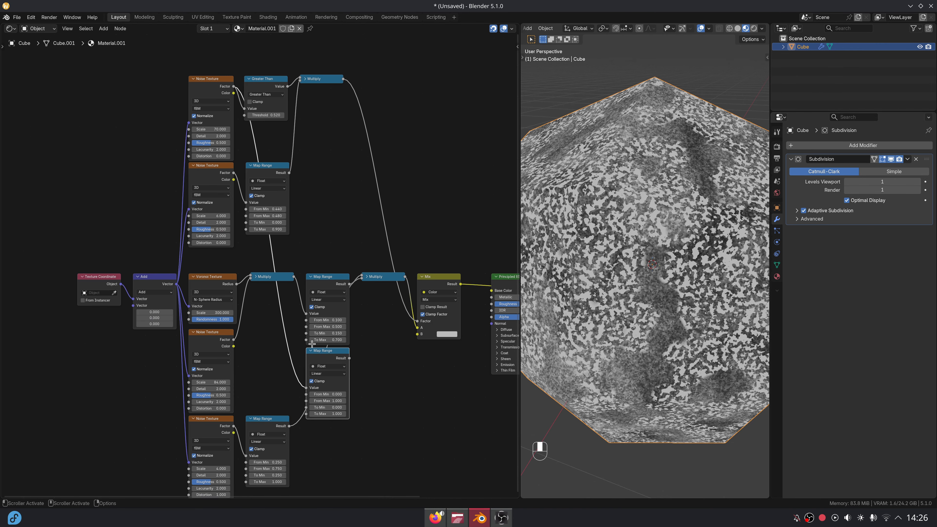
middle_click_drag(312, 344, 325, 307)
scroll(326, 308, "up", 6)
left_click(343, 323, "ctrl+shift")
scroll(341, 332, "up", 4)
middle_click_drag(339, 341, 314, 318)
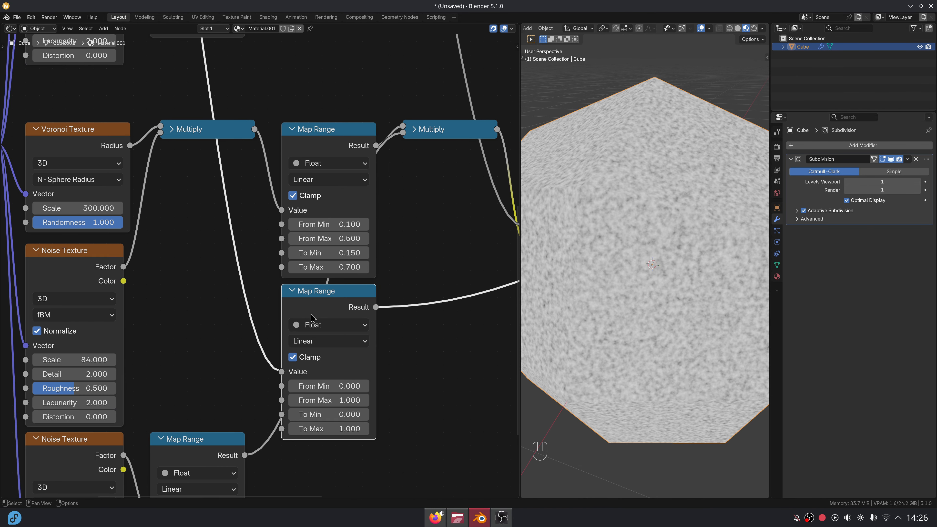
- Set the new Map Range's From Min to 0.47 and From Max to 0.71
left_click(351, 386)
type(".47")
key("Return")
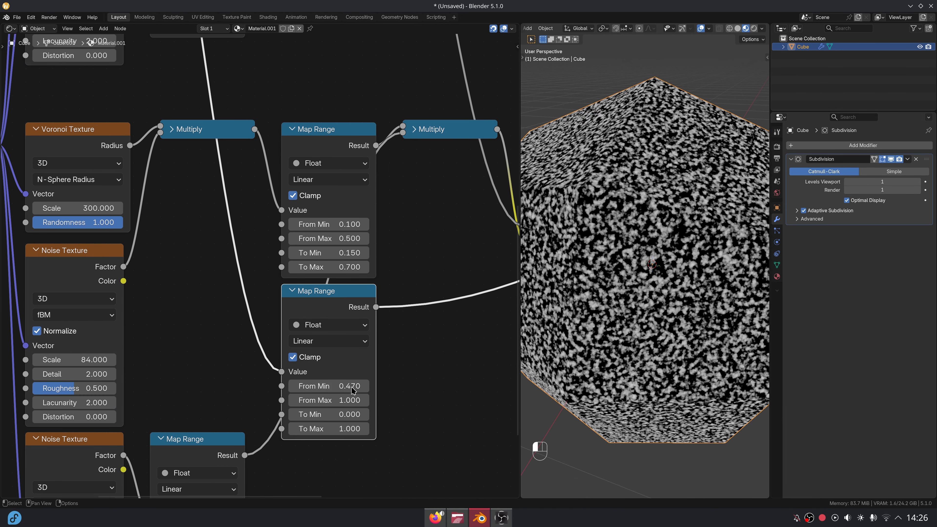
left_click(345, 401)
key("Return")
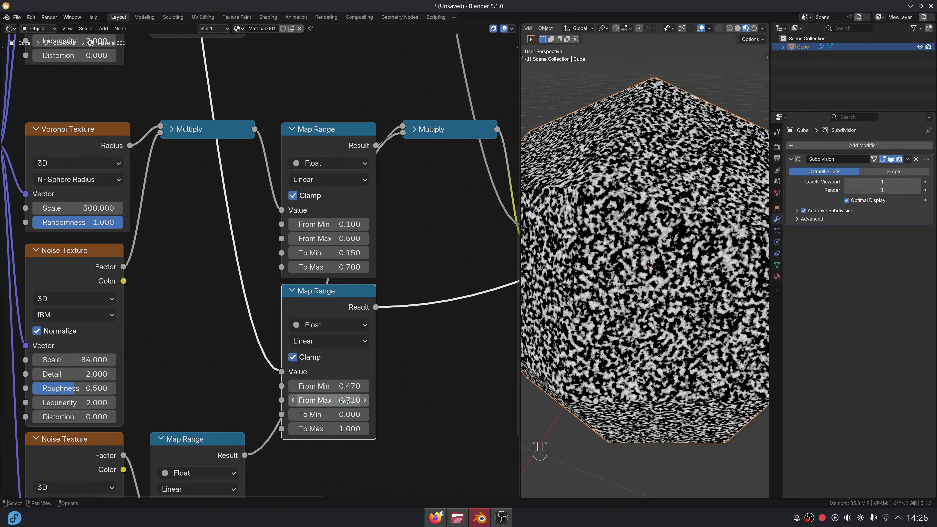
- Add a Color Mix node beside the new Map Range, link the Map Range result to its Factor and preview it
middle_click_drag(384, 348, 365, 343)
key("shift+a")
type("mix")
key("Return")
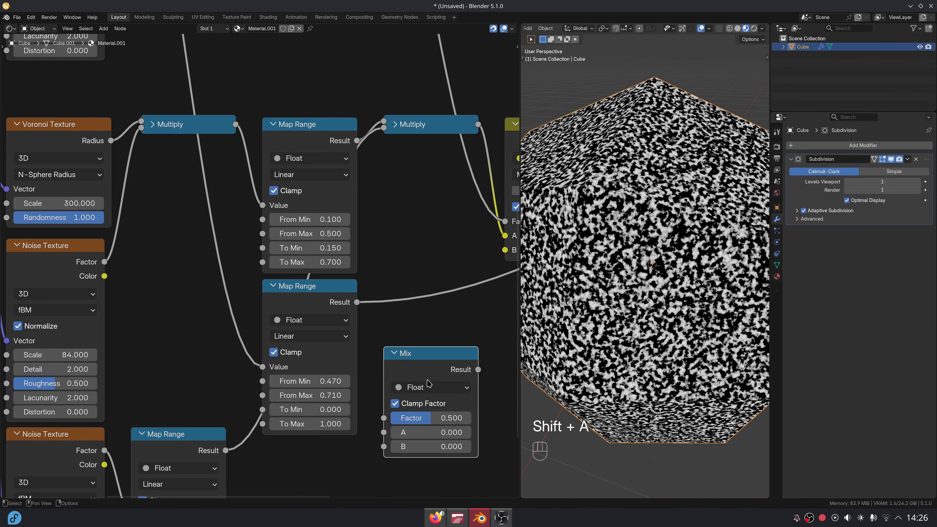
left_click(429, 385)
left_click(435, 448)
left_click_drag(419, 368, 419, 302)
left_click_drag(383, 397, 383, 383)
middle_click_drag(408, 363, 337, 348)
scroll(320, 348, "up", 1)
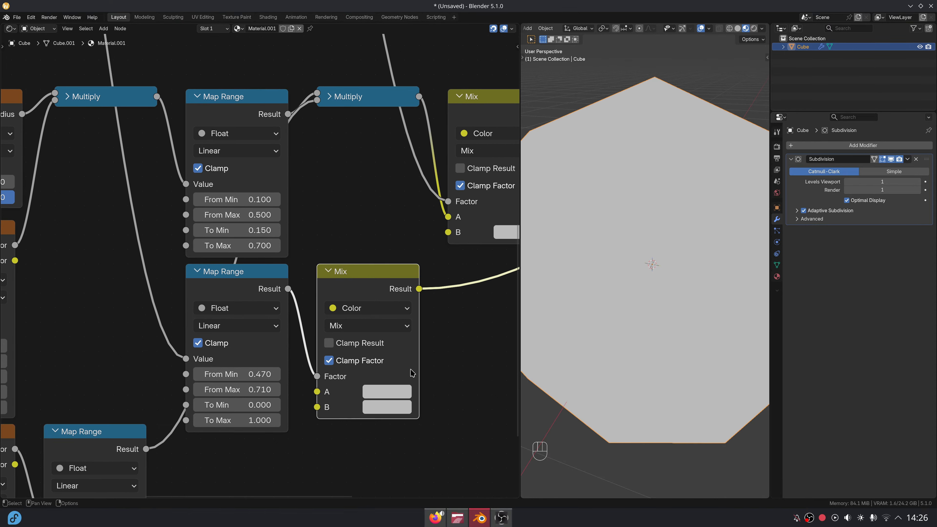
- Set the new Mix's color A to a muted yellow with hue 0.147, saturation 0.301, value 0.7, and color B to a dark olive brown
left_click(401, 389)
left_click_drag(406, 224, 416, 205)
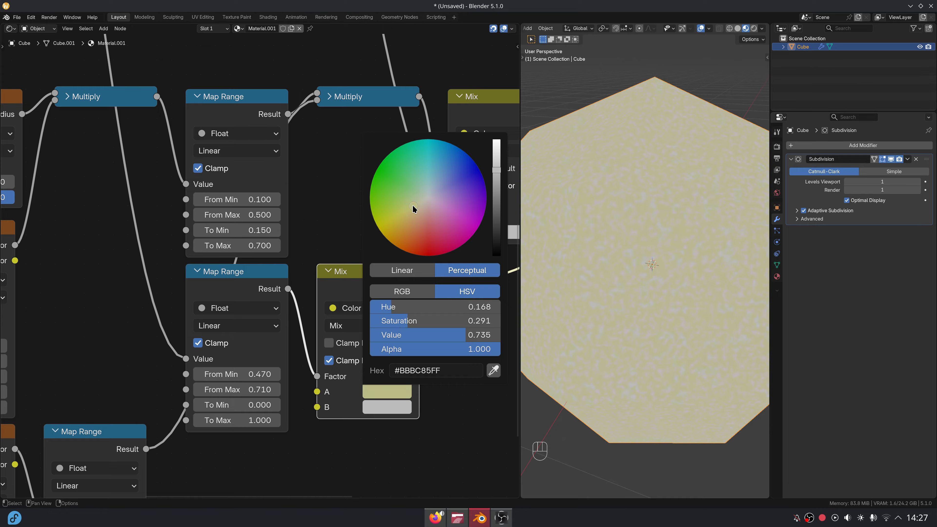
left_click_drag(413, 207, 414, 209)
left_click_drag(441, 335, 441, 334)
type(".7")
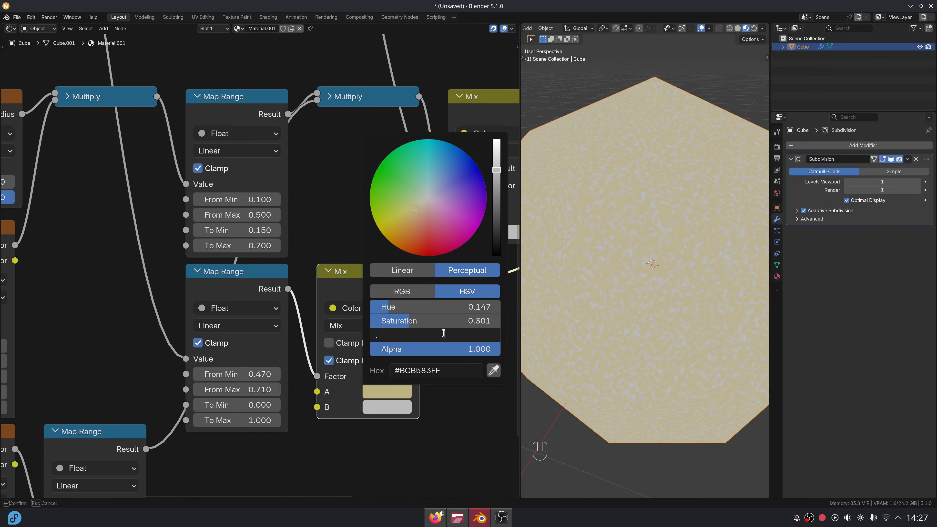
key("Return")
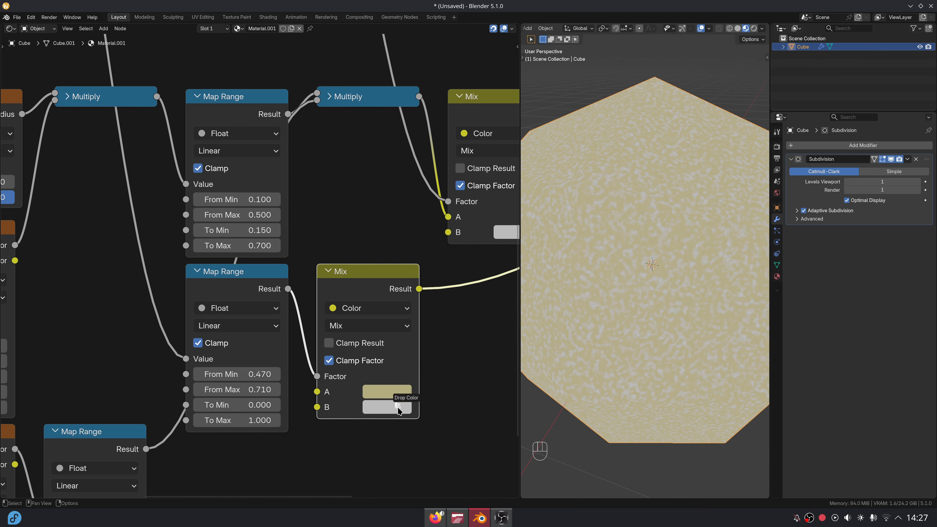
left_click(398, 410)
left_click_drag(461, 350, 417, 350)
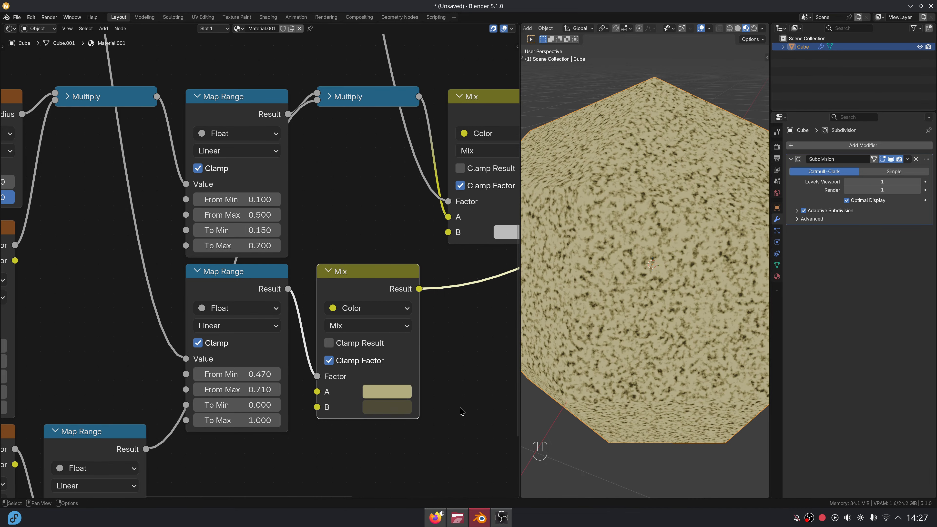
- Link the yellow-brown Mix result to input B of the main Mix and preview the combined color
scroll(462, 344, "down", 3)
middle_click_drag(411, 302, 319, 381)
left_click_drag(294, 363, 318, 318)
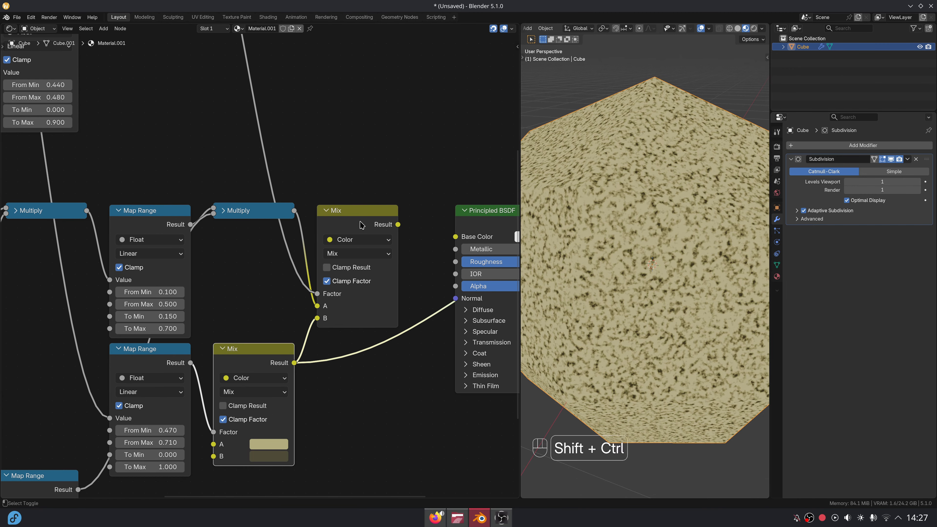
left_click(361, 225, "ctrl+shift")
middle_click_drag(397, 223, 342, 244)
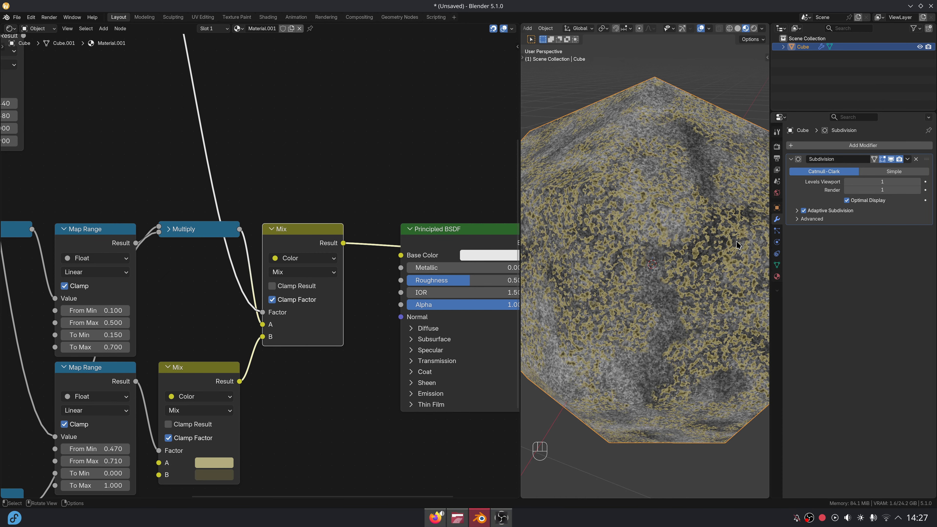
scroll(698, 246, "up", 6)
middle_click_drag(736, 242, 693, 247)
scroll(705, 250, "down", 6)
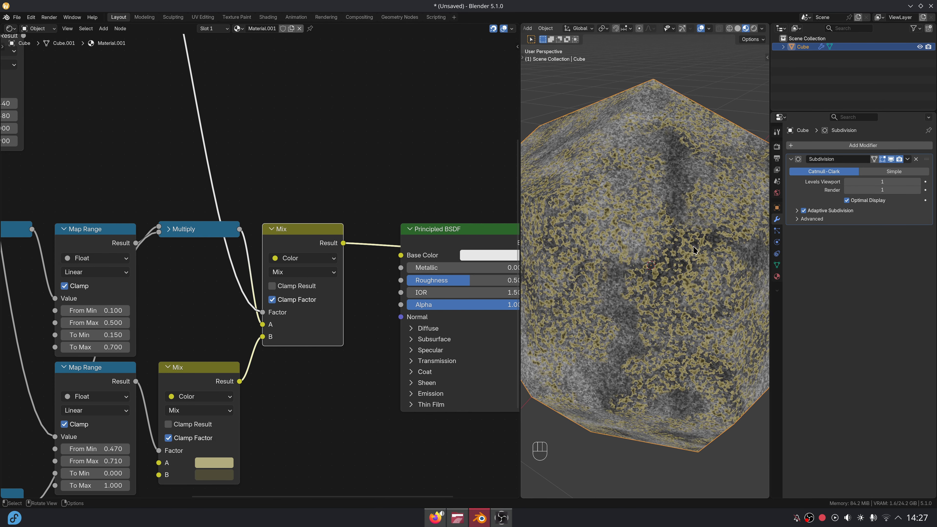
- Move the upper noise mask nodes down, closer to the Voronoi row
scroll(382, 297, "down", 5)
left_click_drag(136, 90, 308, 259)
key("g")
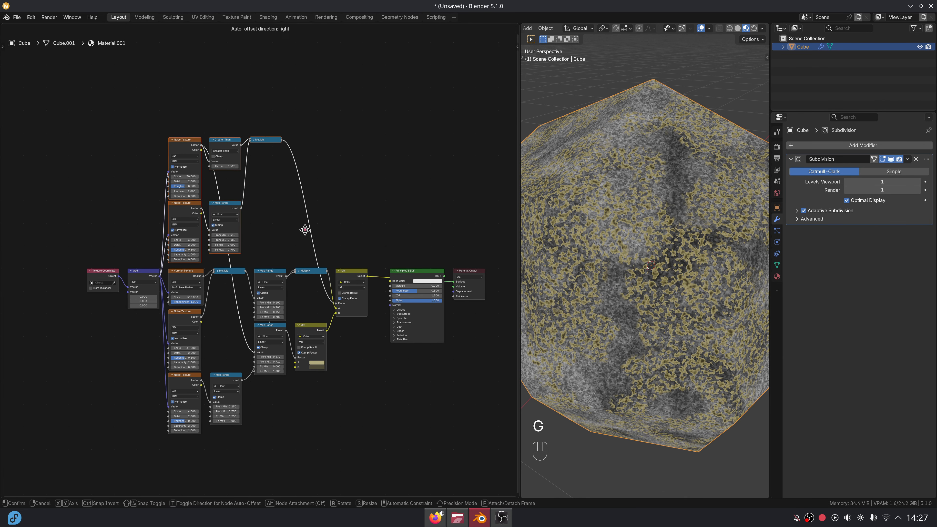
left_click(304, 232)
- Shift all nodes before the Principled BSDF horizontally away from it to make room
left_click_drag(44, 106, 74, 142)
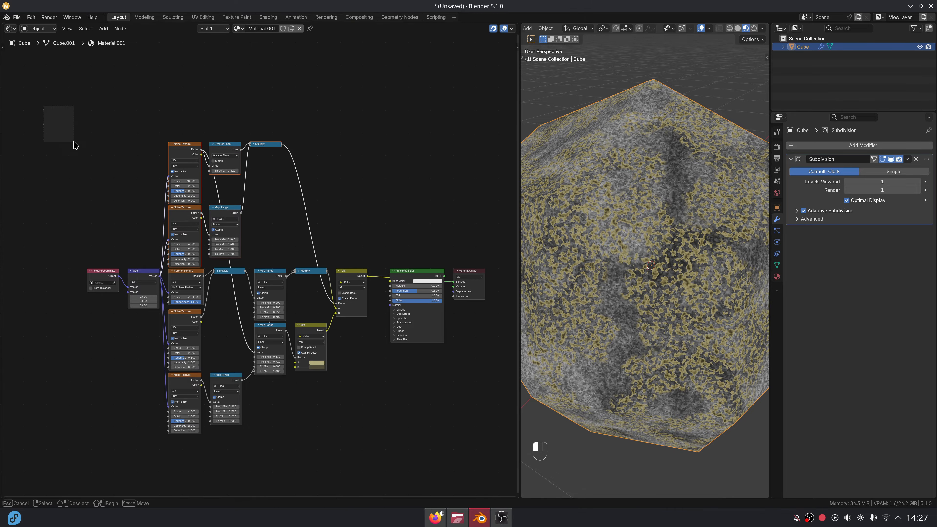
key("g")
key("x")
left_click(259, 398)
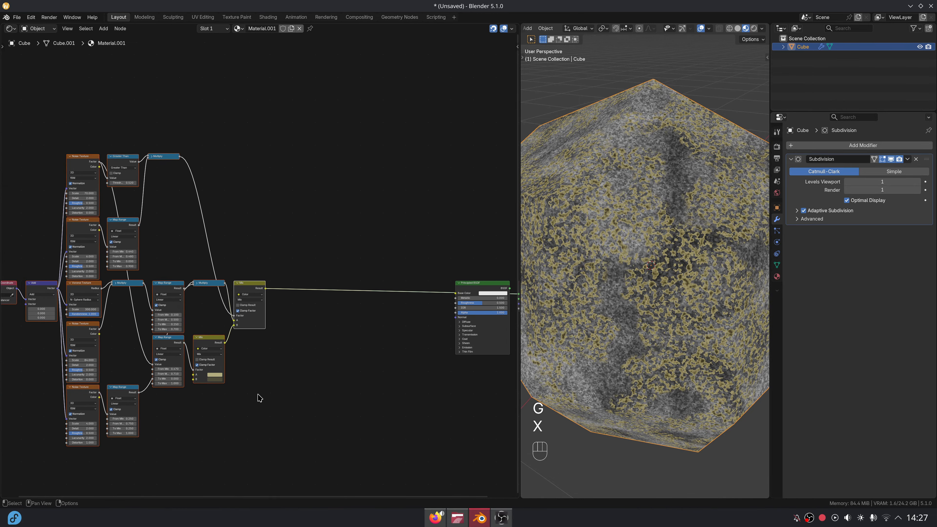
left_click(259, 398)
- Add a Noise Texture fed by the Add node's vector and place it well above the scale-70 Noise Texture
middle_click_drag(254, 290, 364, 365)
scroll(281, 253, "up", 6)
middle_click_drag(231, 263, 300, 302)
left_click_drag(199, 466, 210, 184)
type("noi")
key("Return")
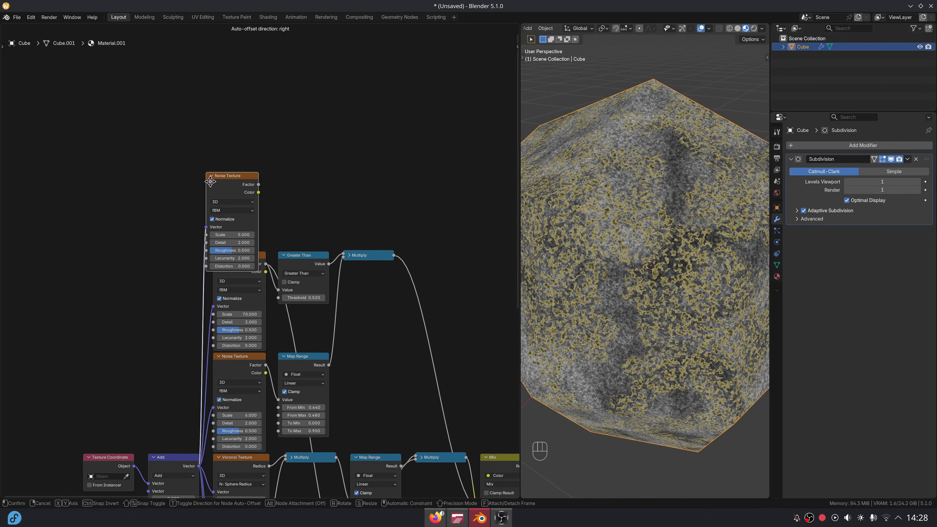
left_click(212, 68)
key("g")
left_click(223, 80)
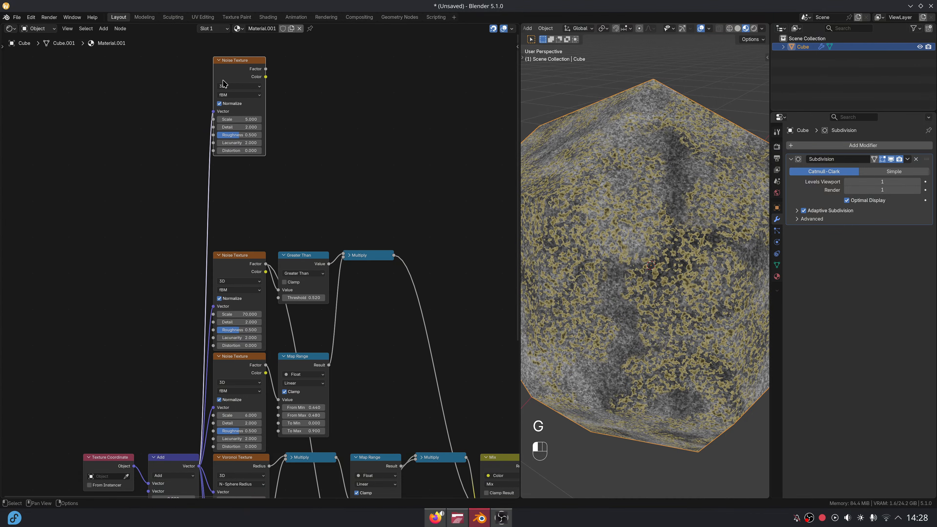
- Preview the new top Noise Texture and set its scale to 22.8
middle_click_drag(236, 80, 243, 236)
scroll(243, 236, "up", 2)
left_click(242, 225, "ctrl+shift")
left_click(258, 284)
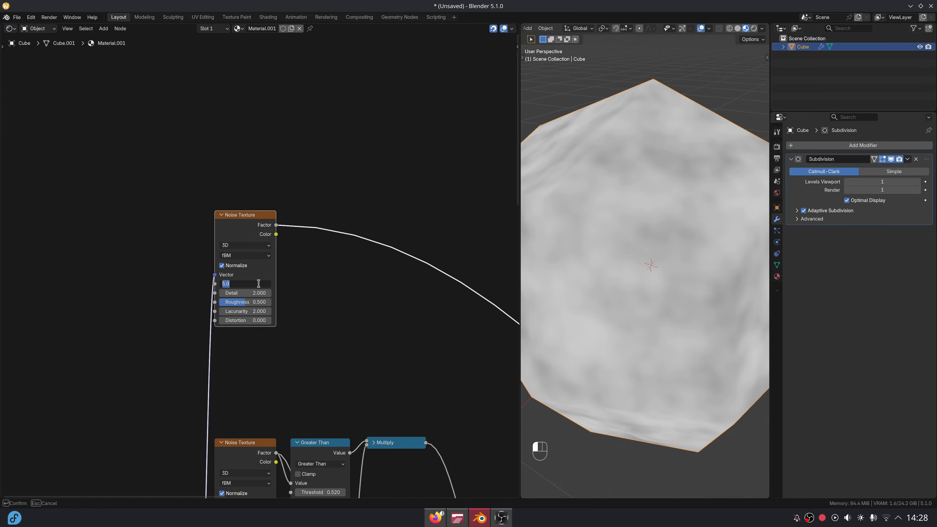
type("22.")
key("Return")
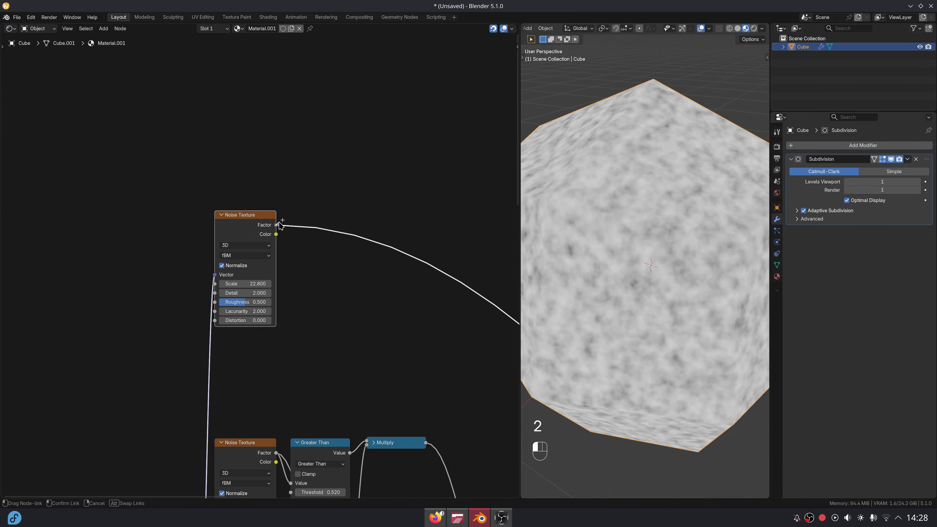
- Add a Greater Than node after the scale-22.8 Noise Texture's Factor output with a threshold of 0.46
left_click_drag(278, 222, 291, 220)
type("gr")
key("Return")
left_click(294, 221)
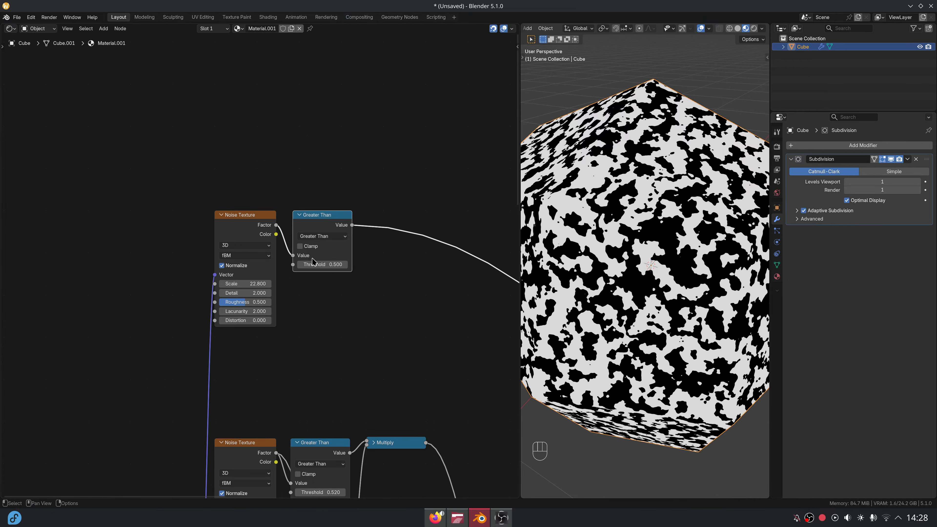
left_click(330, 265)
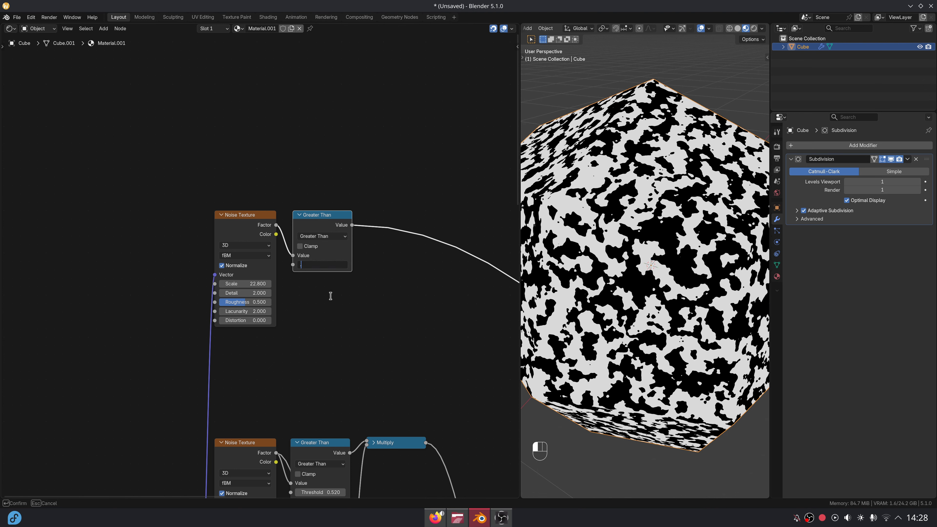
type("0.46")
key("Return")
- Set the scale-22.8 Noise Texture's roughness to 0.8
left_click(258, 302)
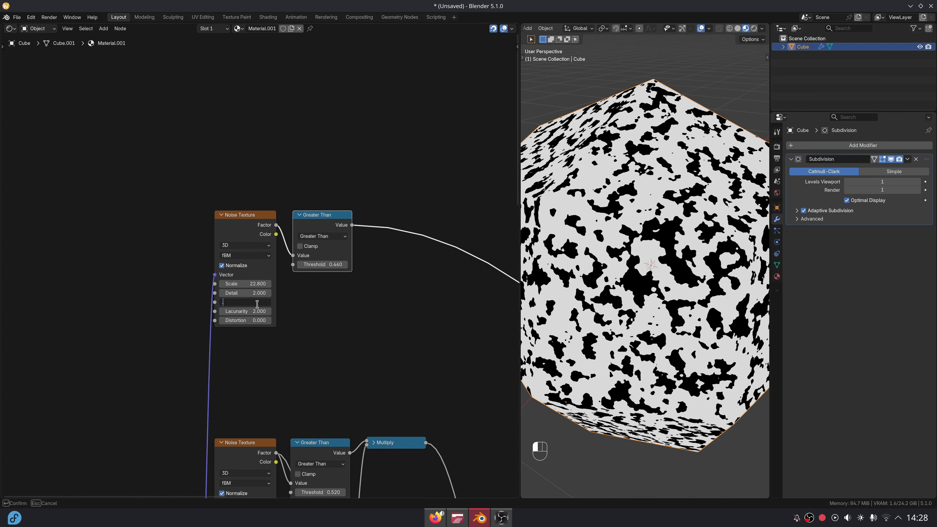
type("0.8")
key("Return")
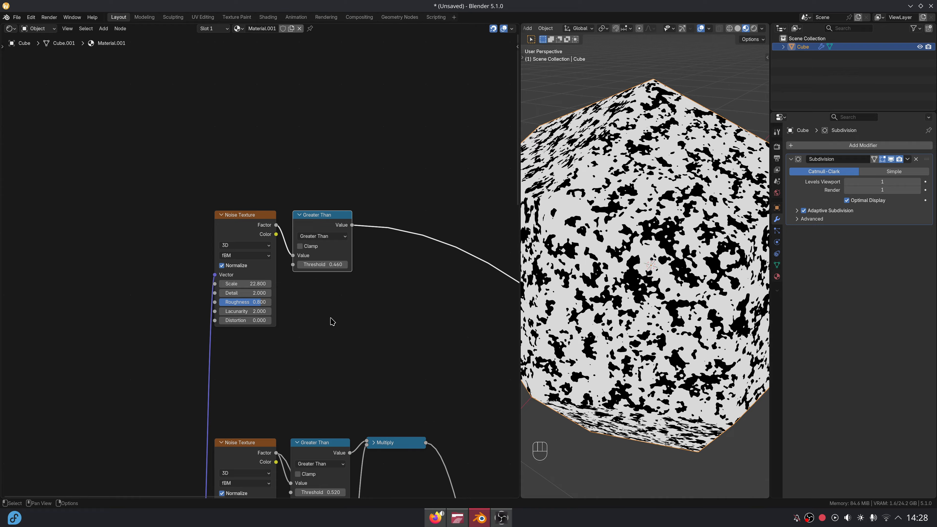
- Add a Math Multiply node after the top Greater Than node and collapse it
left_click_drag(352, 224, 376, 215)
type("mul")
key("Return")
left_click(369, 213)
left_click(376, 206)
- Add a Noise Texture fed by the Add node's vector directly below the scale-22.8 Noise Texture
middle_click_drag(372, 283, 372, 164)
scroll(372, 164, "down", 3)
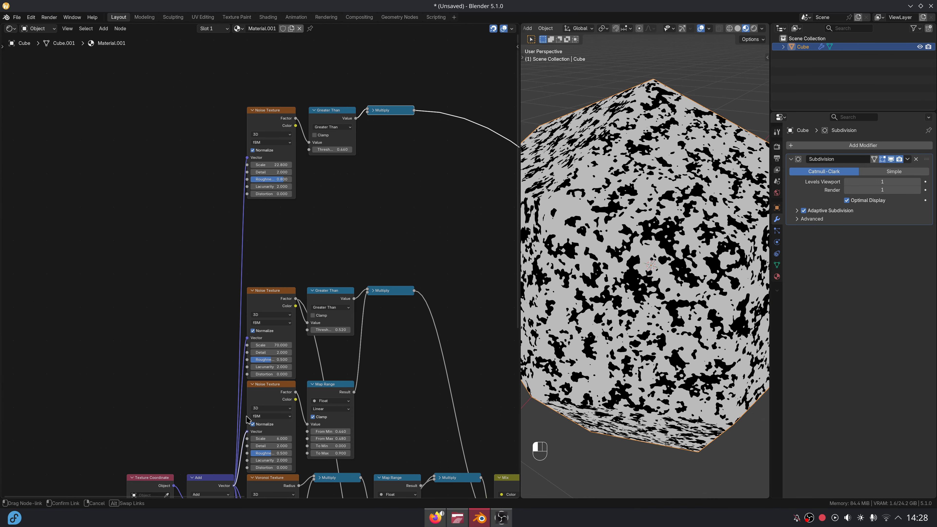
left_click_drag(246, 420, 286, 259)
type("noi")
key("Return")
left_click(250, 197)
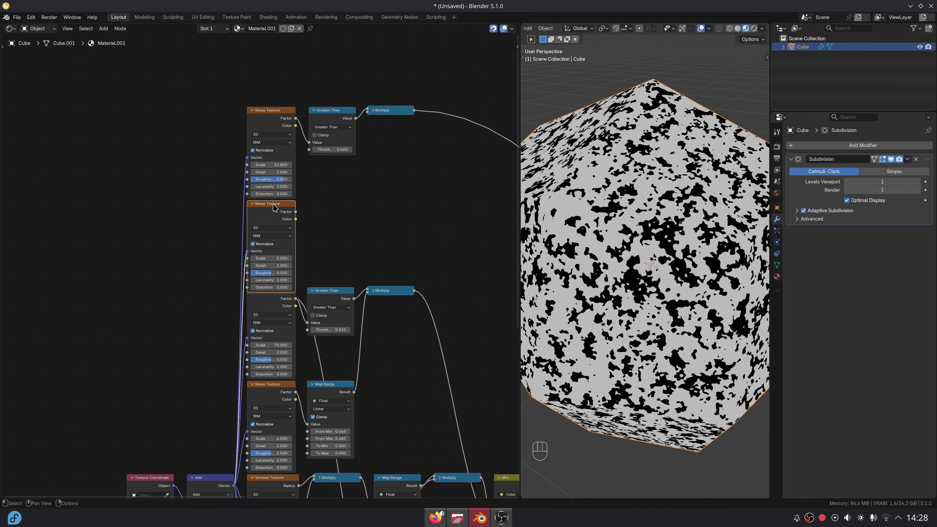
- Move the two topmost Noise Textures with their Greater Than and Multiply nodes up, clear of the scale-70 Noise Texture
middle_click_drag(273, 204, 275, 345)
scroll(276, 345, "up", 3)
left_click_drag(207, 213, 449, 360)
key("g")
left_click(439, 336)
left_click(346, 352)
middle_click_drag(327, 360, 334, 323)
scroll(333, 323, "up", 4)
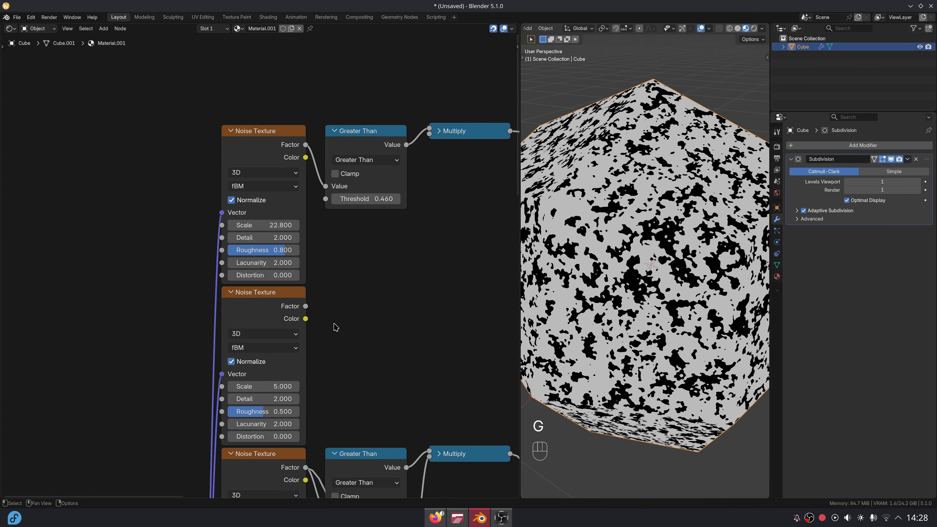
- Preview the new Noise Texture below the scale-22.8 one and set its scale to 3.1 and distortion to 0.5
left_click(289, 364, "ctrl+shift")
left_click(274, 386)
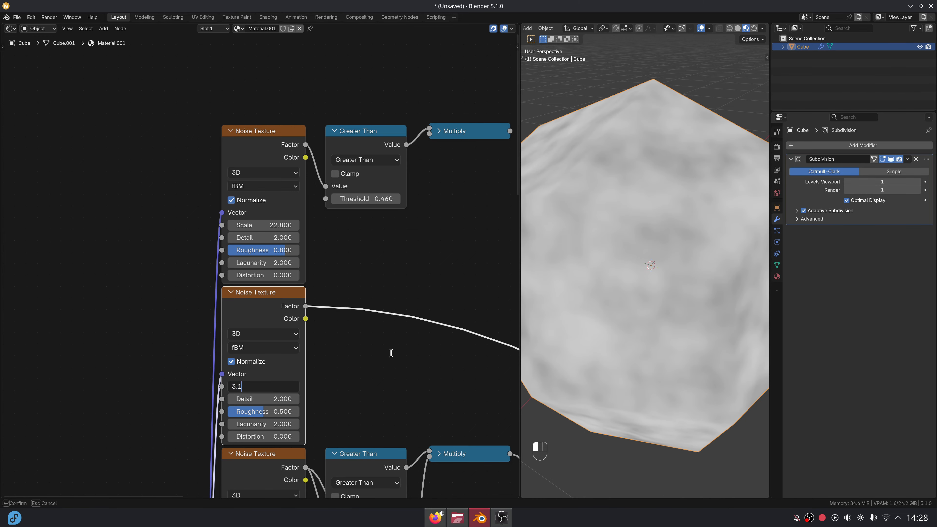
type("3.1")
key("Return")
left_click(276, 436)
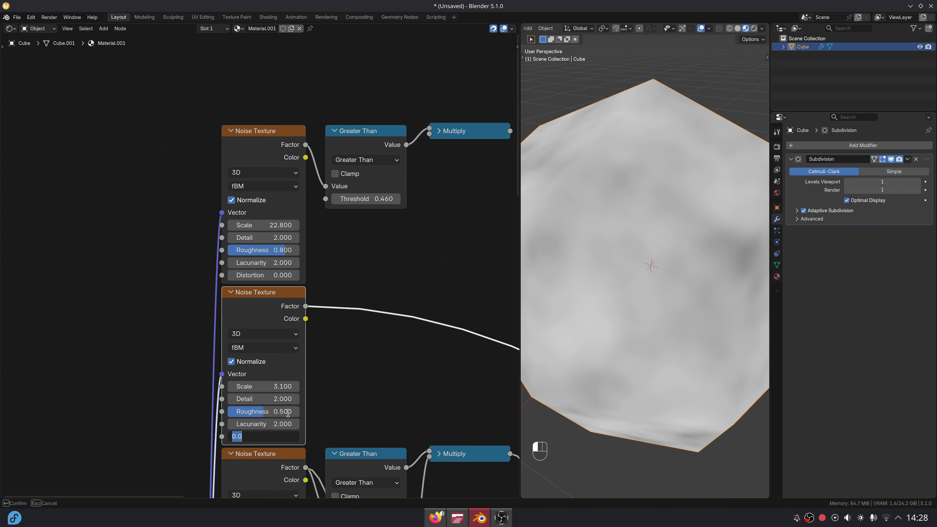
type("0.5")
key("Return")
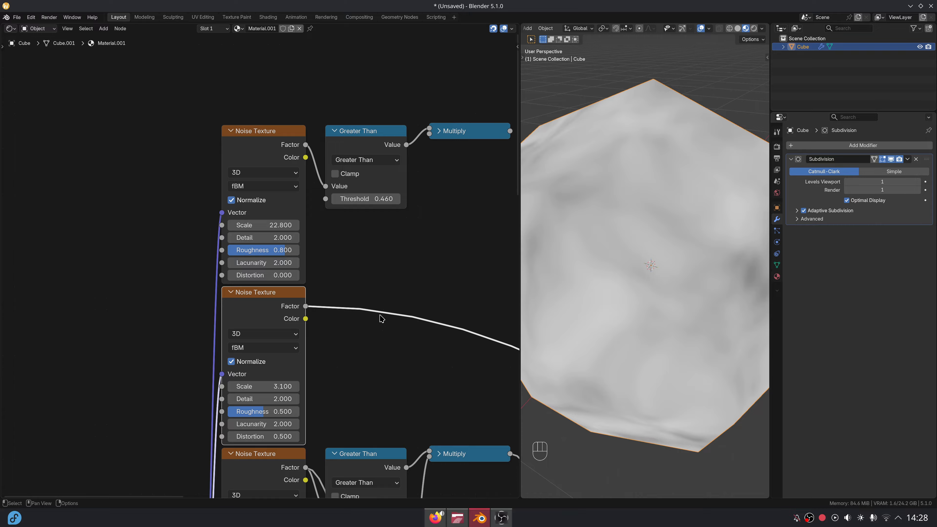
- Add a Map Range node after the scale-3.1 Noise Texture, with From Min 0.57 and From Max 0.6
key("shift+a")
type("map ra")
key("Return")
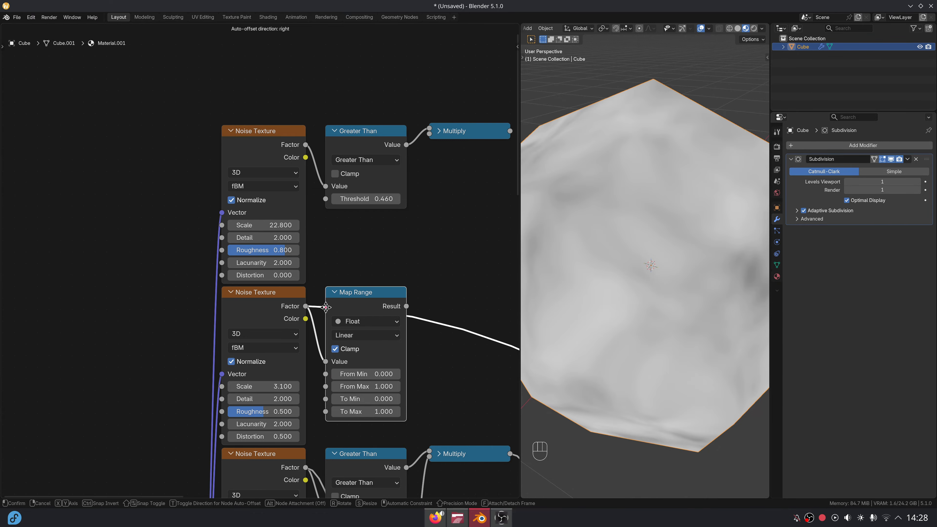
left_click(354, 375)
left_click_drag(354, 375, 353, 375)
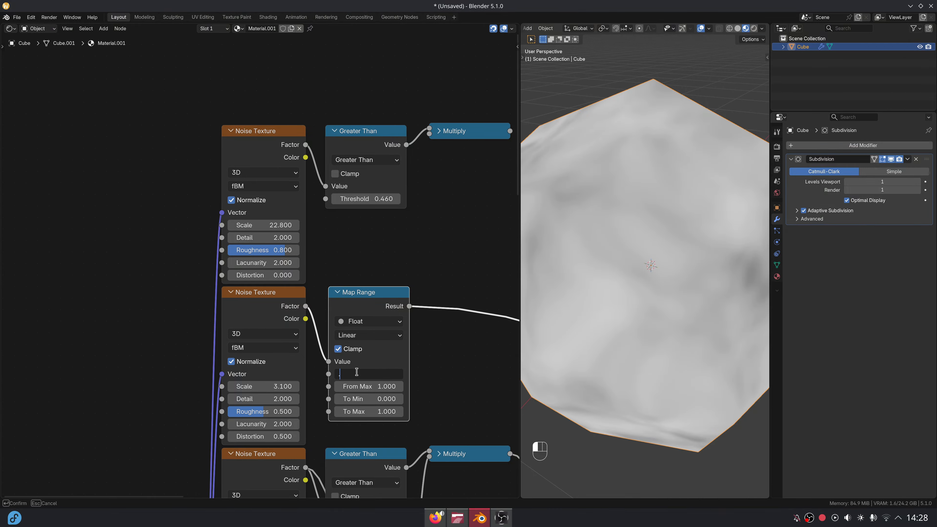
type(".57")
key("Return")
left_click(354, 386)
type(".6")
key("Return")
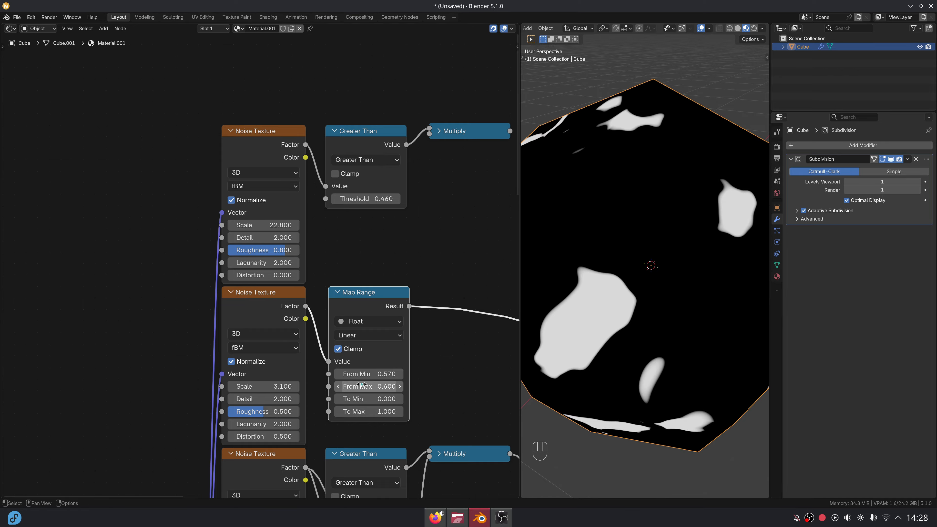
- Connect the new Map Range's Result to the free input of the topmost Multiply node and preview that Multiply
middle_click_drag(391, 316, 336, 342)
left_click_drag(353, 333, 374, 160)
left_click(401, 160, "ctrl+shift")
scroll(389, 288, "down", 4)
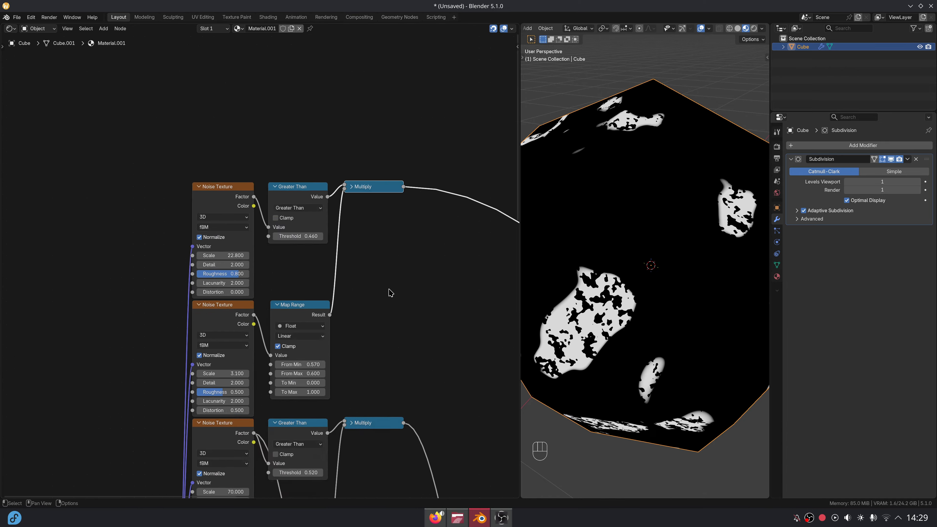
- Combine the two upper Multiply outputs in a clamped Math Add node, collapsed and placed beside the lower of the two
middle_click_drag(395, 290, 271, 258)
left_click_drag(278, 393, 294, 401)
type("add")
key("Return")
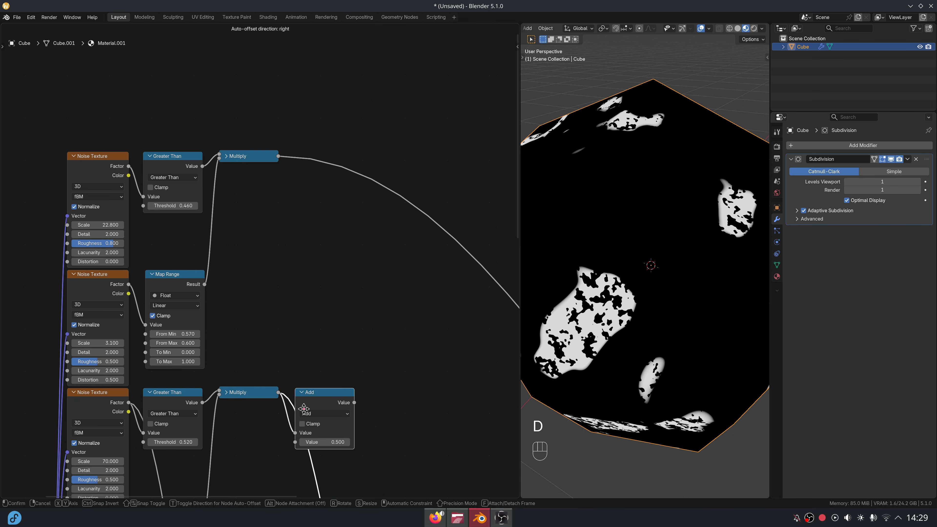
left_click(315, 369)
left_click_drag(278, 156, 305, 399)
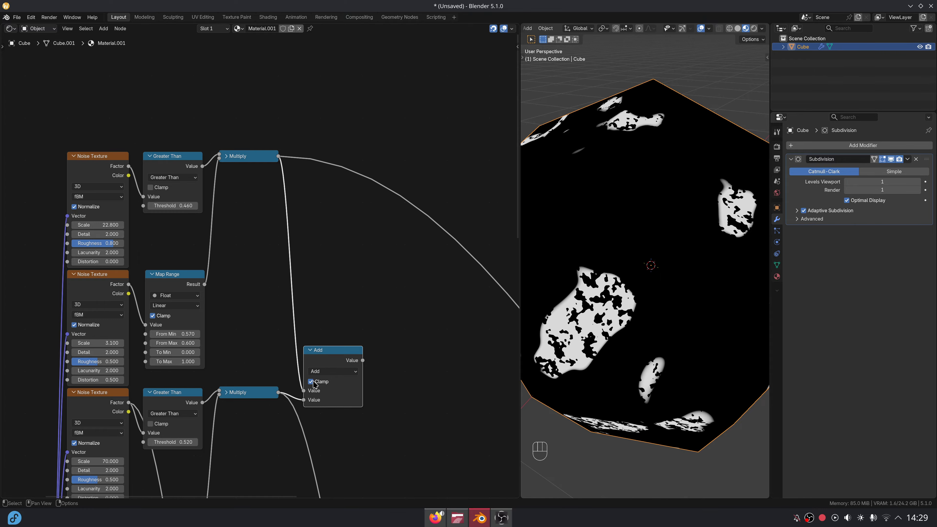
left_click(310, 350)
left_click_drag(318, 352, 312, 393)
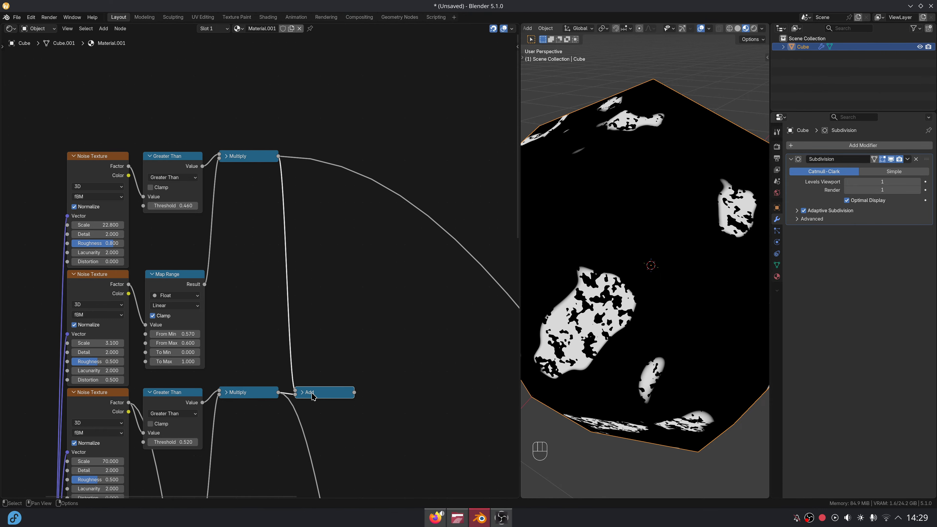
left_click(307, 367)
- Duplicate the last color Mix node beside itself and connect the original's Result to the copy's A input
middle_click_drag(347, 373, 305, 208)
middle_click_drag(369, 321, 304, 208)
left_click(284, 346)
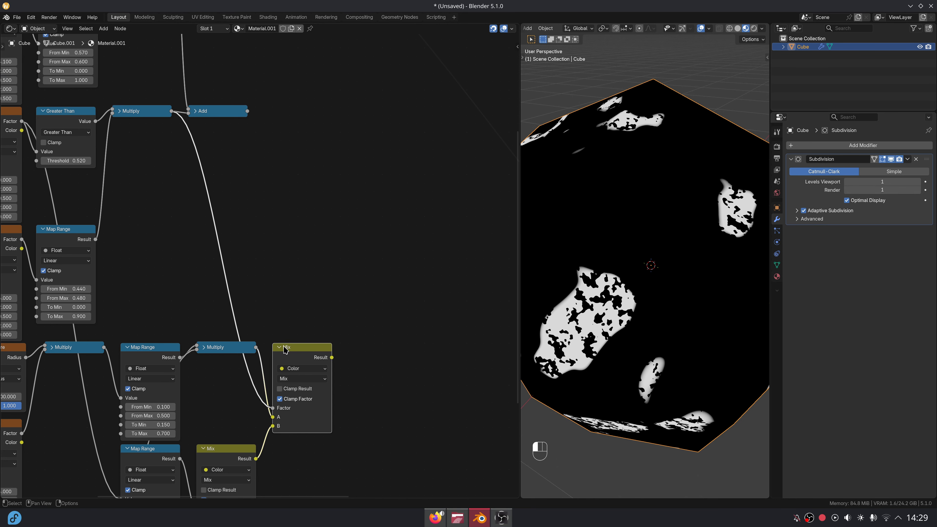
key("shift+d")
left_click(360, 349)
left_click_drag(332, 357, 347, 417)
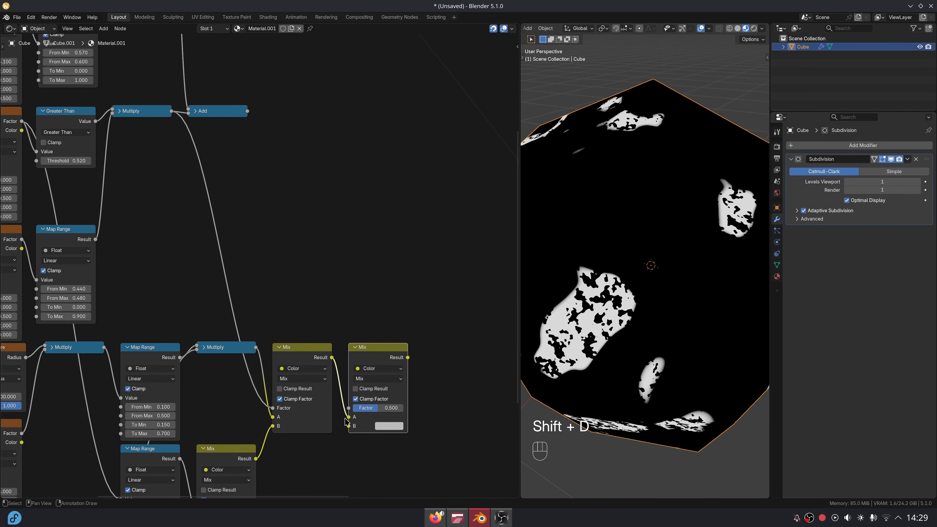
- Drive the duplicated Mix node's Factor with the topmost Multiply output and preview the Mix
scroll(345, 418, "down", 4)
middle_click_drag(337, 218, 373, 306)
left_click_drag(232, 68, 360, 458)
scroll(360, 418, "down", 1)
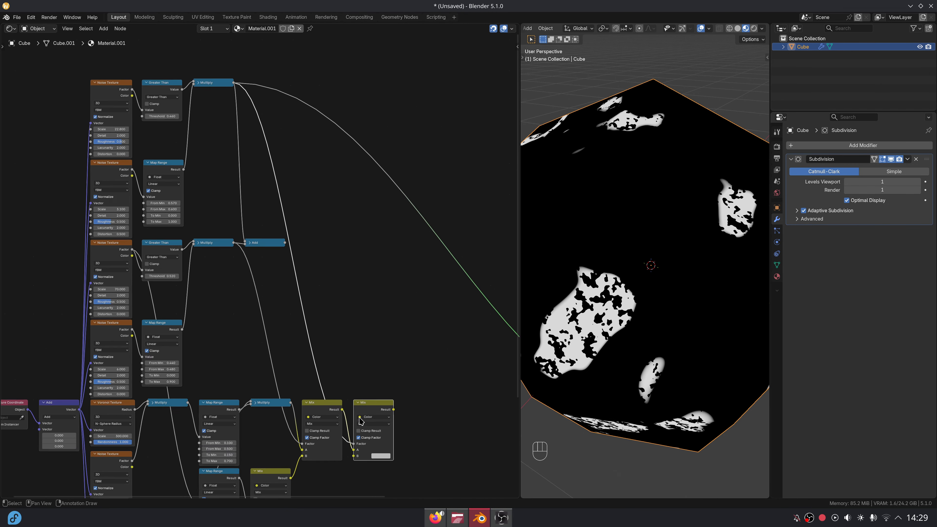
scroll(361, 417, "up", 5)
middle_click_drag(368, 412, 382, 283)
left_click(348, 316, "ctrl+shift")
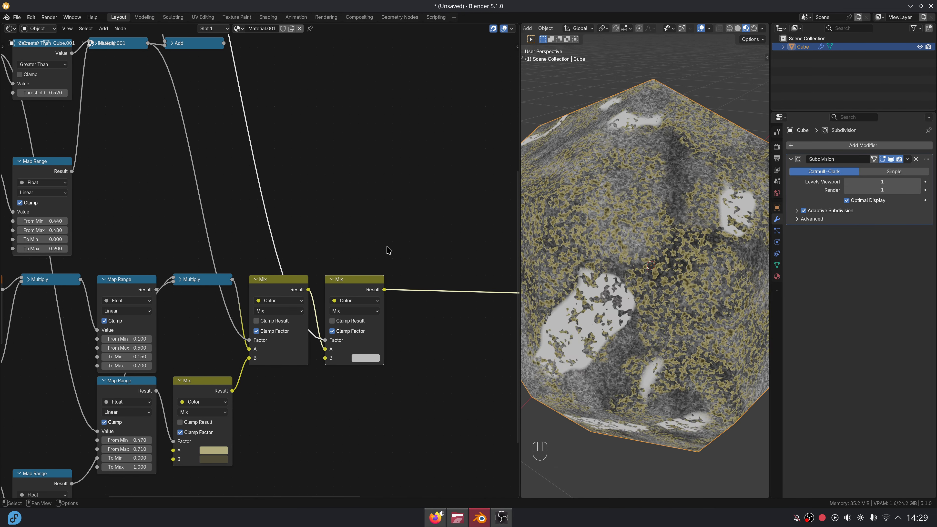
- Add a Noise Texture fed by the Add node's vector below the 0.47–0.71 Map Range and preview it
scroll(388, 251, "down", 1)
middle_click_drag(307, 376, 458, 238)
left_click_drag(140, 144, 323, 362)
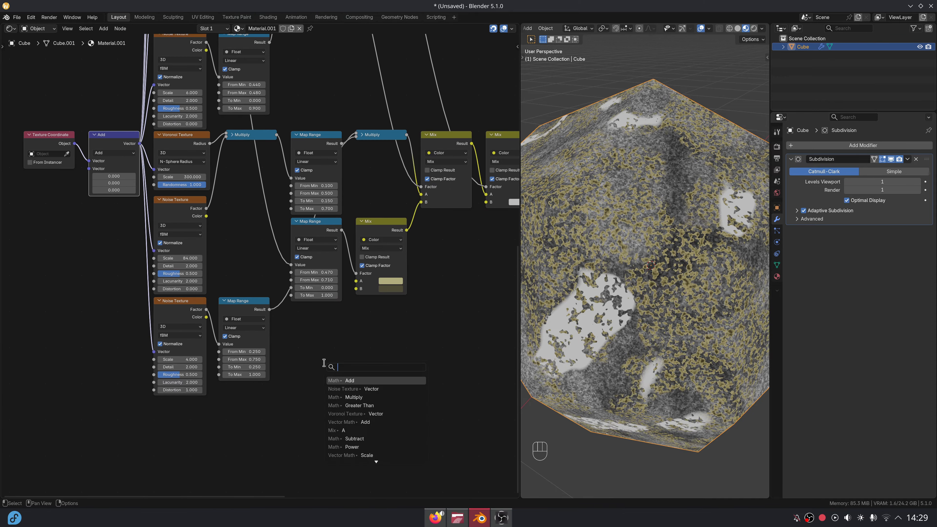
type("noi")
key("Return")
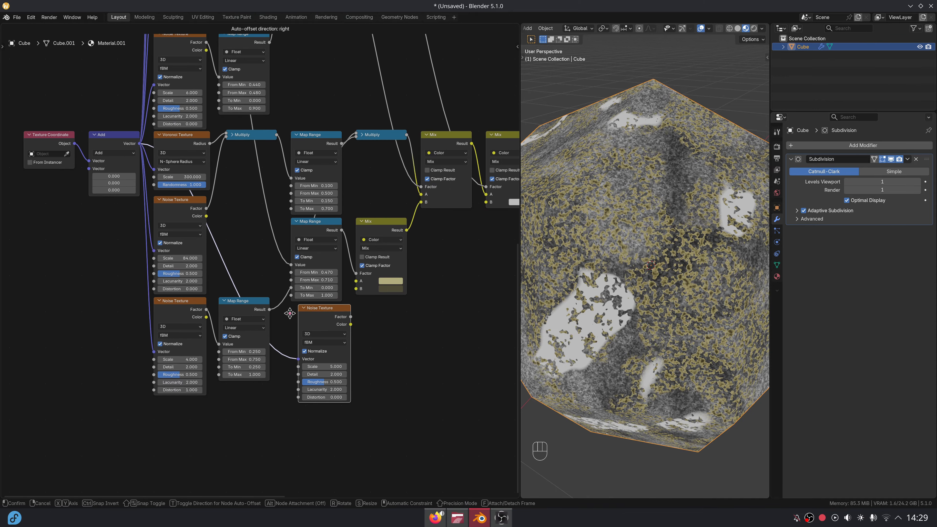
left_click(281, 310)
scroll(379, 366, "up", 1)
left_click(311, 356, "ctrl+shift")
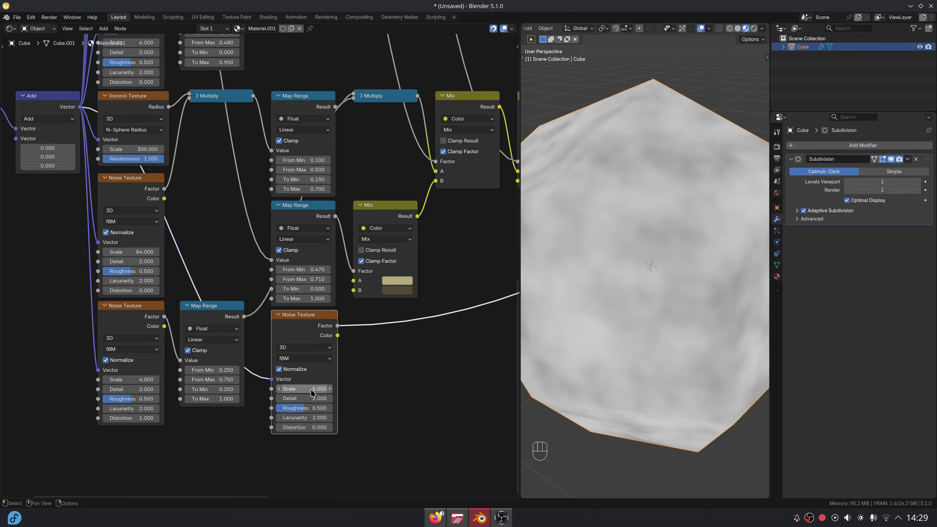
- Set the new Noise Texture's scale to 162 and roughness to 0.8
double_click(311, 389)
type("162")
key("Return")
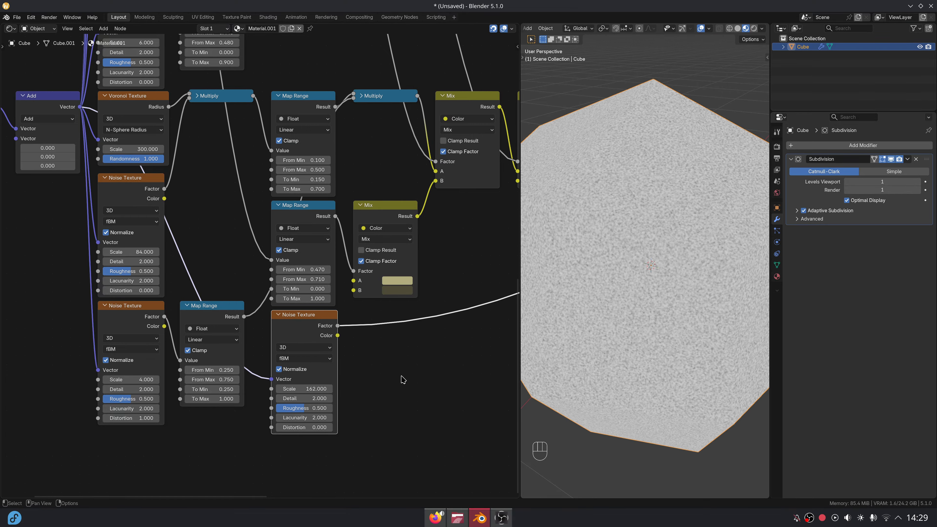
left_click(318, 408)
type(".8")
key("Return")
middle_click_drag(330, 338, 247, 369)
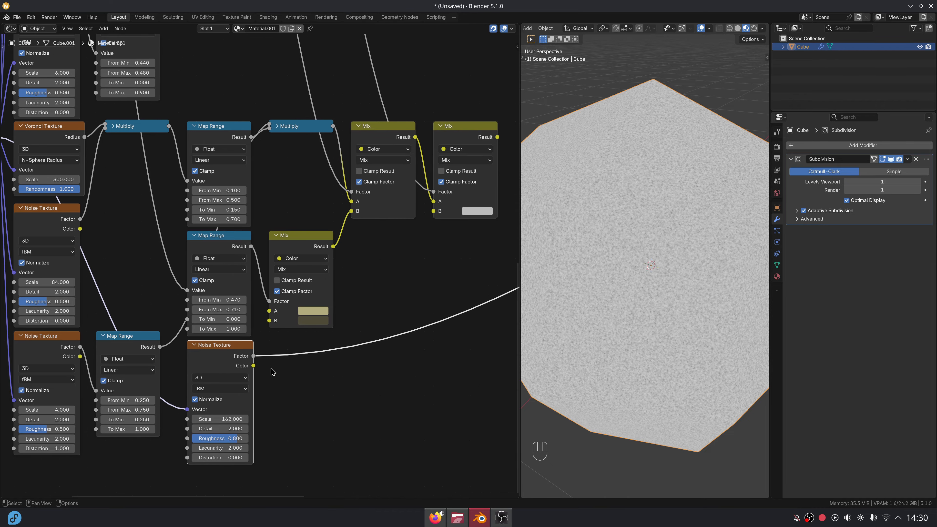
- Insert a Color Ramp node after the scale-162 Noise Texture
key("shift+a")
left_click(291, 384)
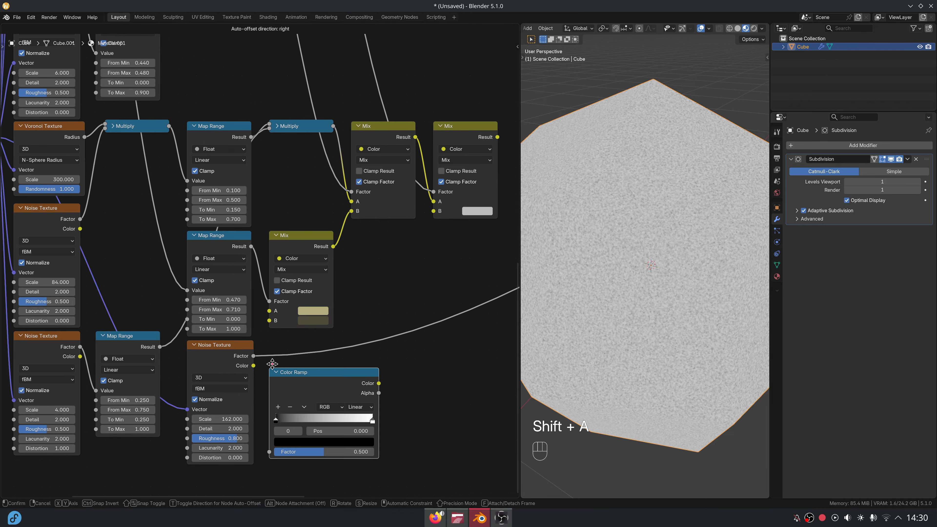
left_click(274, 335)
scroll(281, 328, "up", 2)
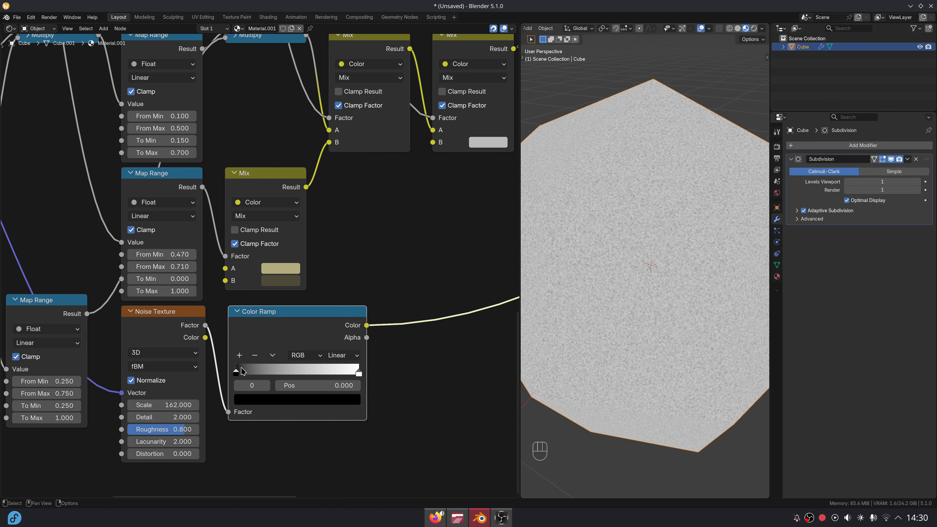
- Set the Color Ramp's black stop to position 0.35
left_click_drag(242, 372, 280, 372)
left_click(308, 385)
type(".35")
key("Return")
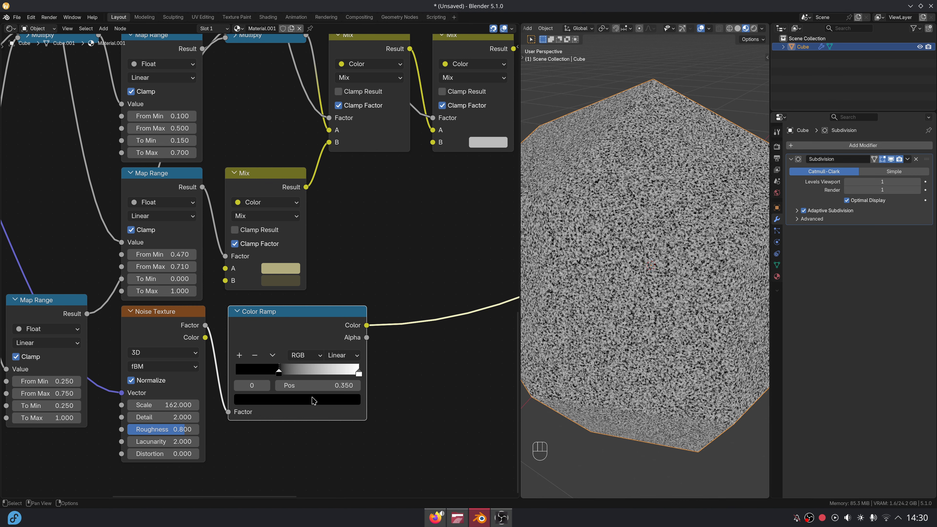
- Color the ramp's 0.35 stop dark olive, with value 0.2, hue about 0.17 and saturation about 0.52
left_click(312, 399)
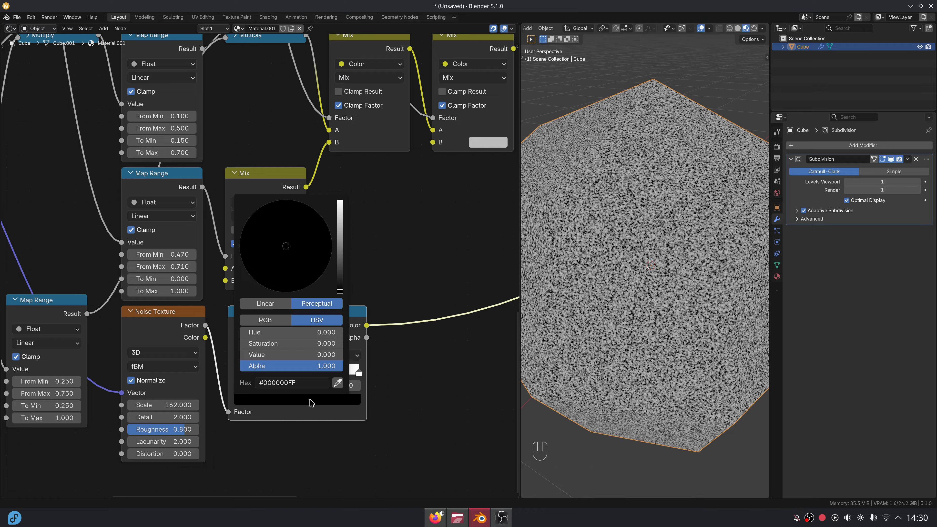
scroll(316, 344, "up", 6)
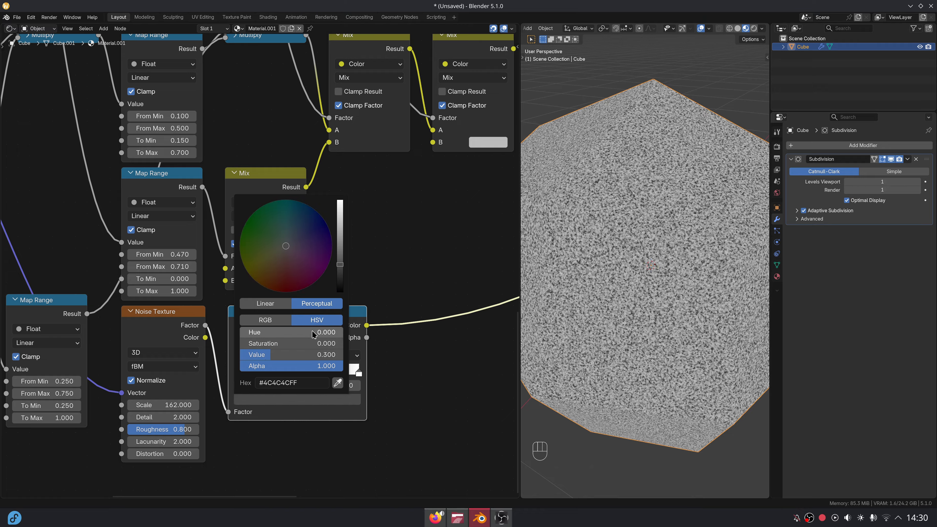
scroll(313, 333, "down", 2)
left_click_drag(287, 248, 280, 246)
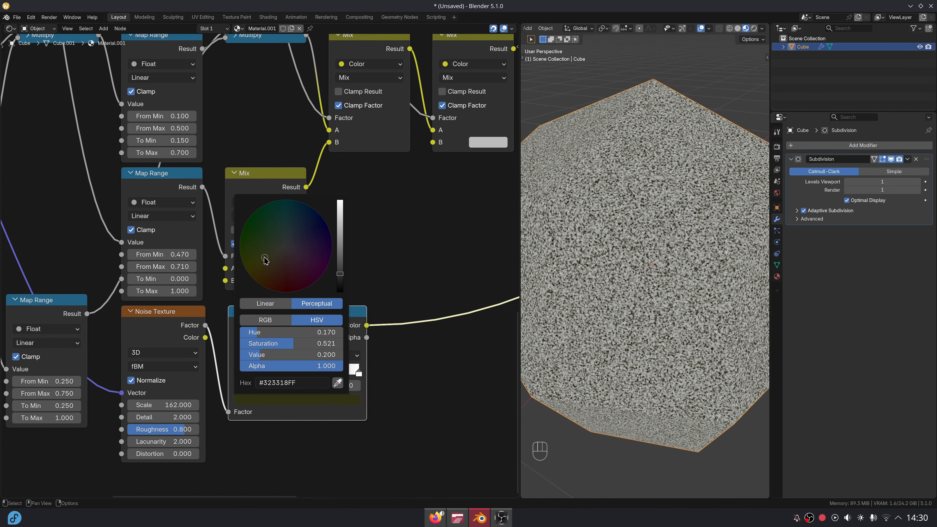
left_click_drag(263, 257, 263, 257)
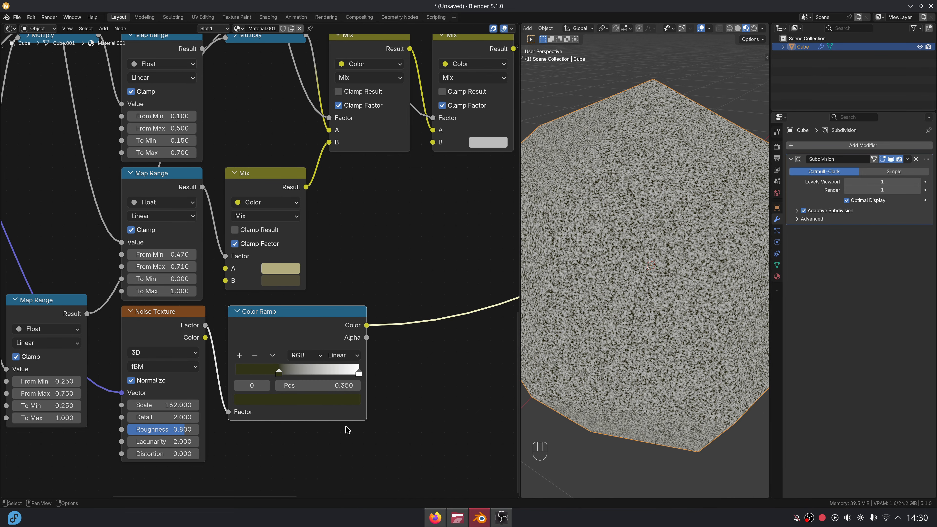
- Shift the ramp's white stop inward to about 0.79 and add a middle stop at position 0.47
left_click_drag(357, 373, 332, 372)
left_click(240, 355)
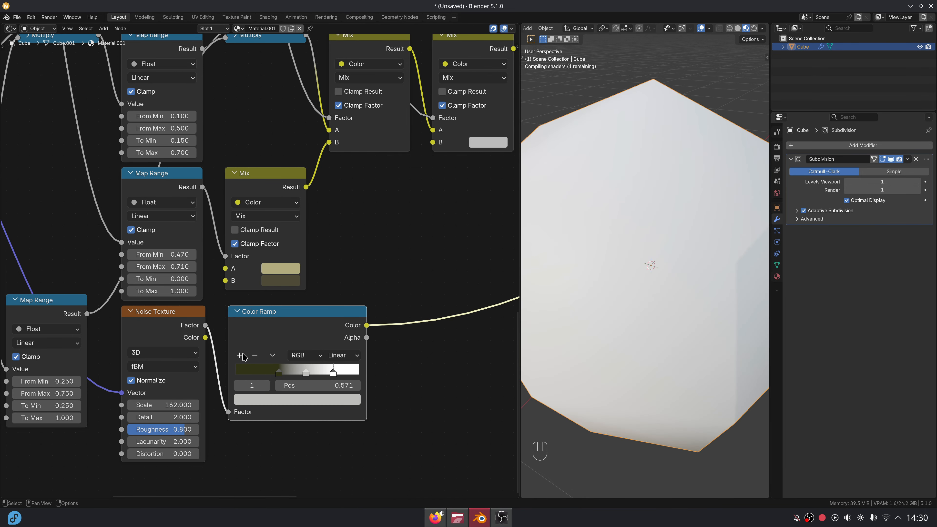
left_click(309, 386)
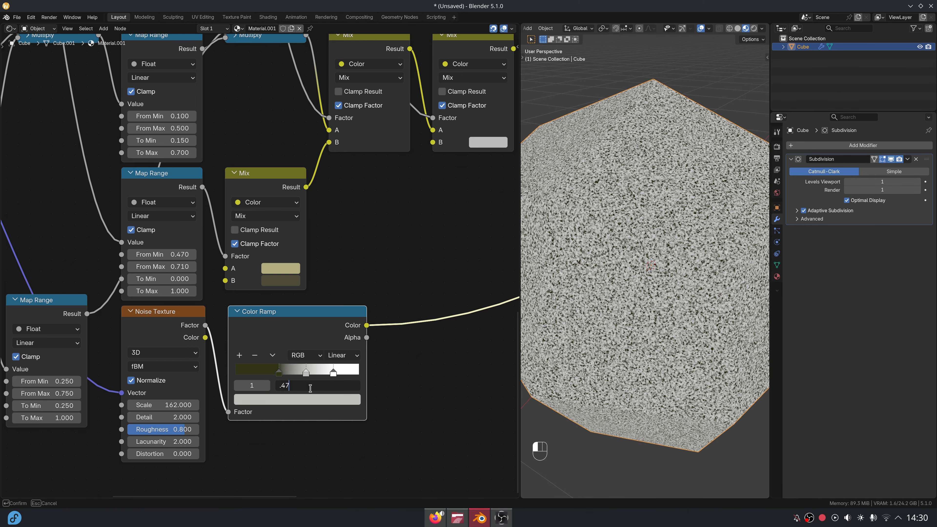
type(".47")
key("Return")
- Color the ramp's middle stop brown, with value 0.43, hue about 0.09 and saturation about 0.53
left_click(313, 399)
left_click(317, 354)
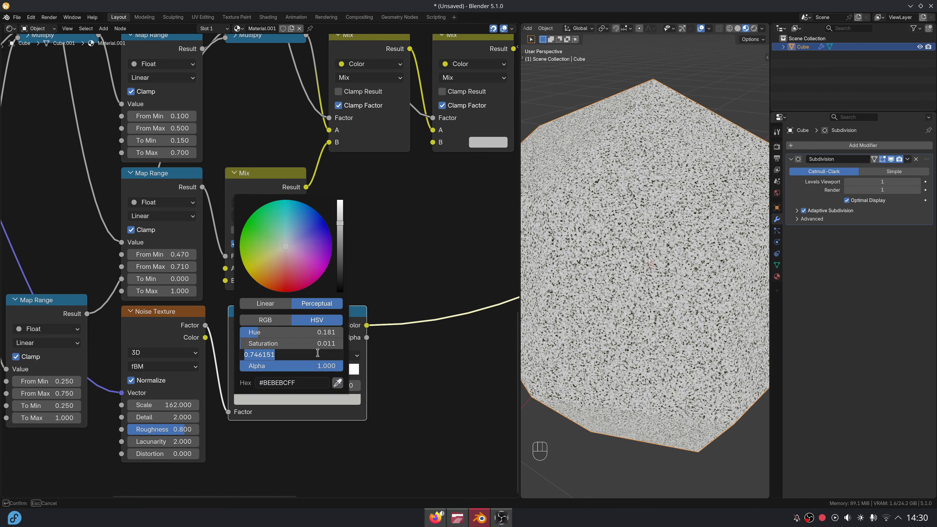
type(".43")
key("Return")
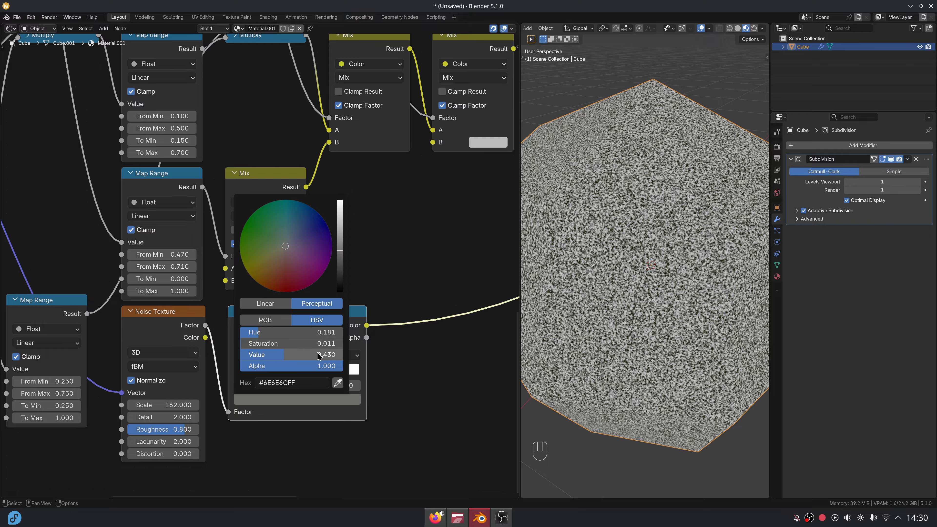
left_click_drag(299, 263, 274, 267)
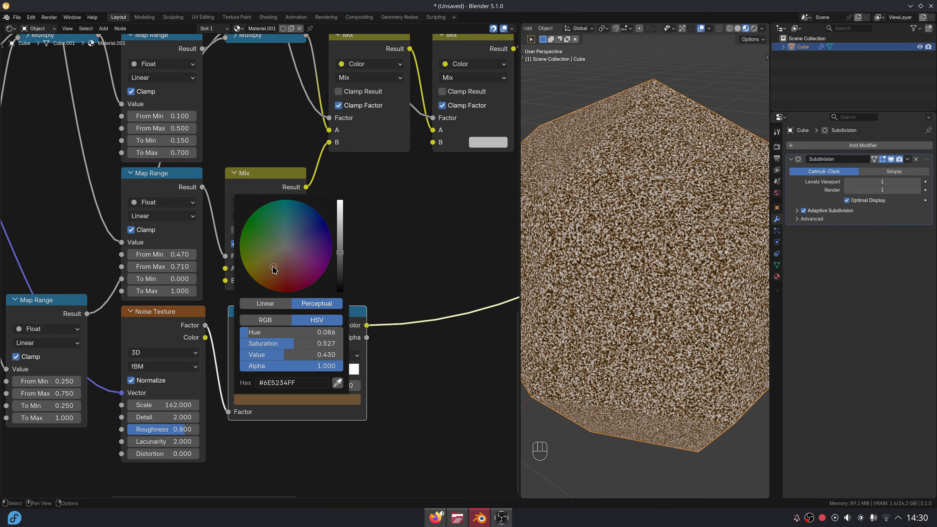
- Set the Color Ramp's white stop to position 0.62
left_click(337, 367)
left_click(341, 382)
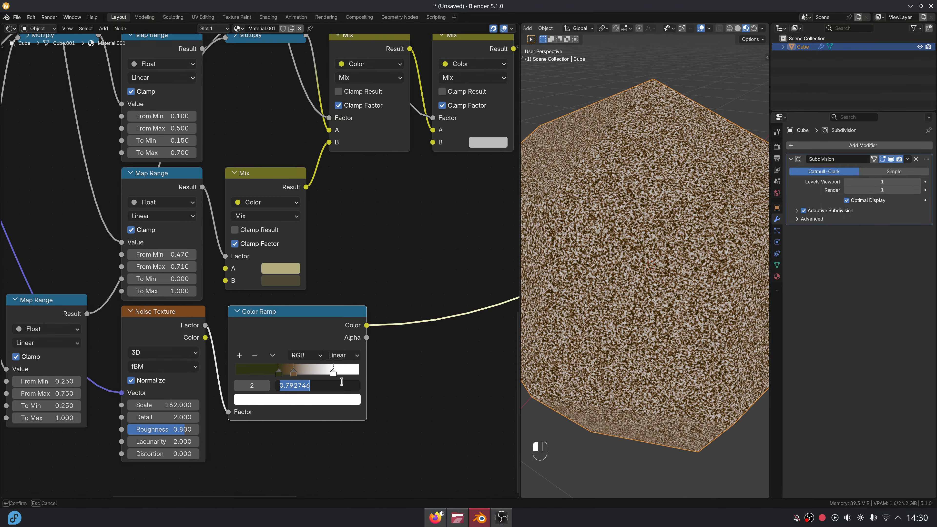
type("0.62")
key("Return")
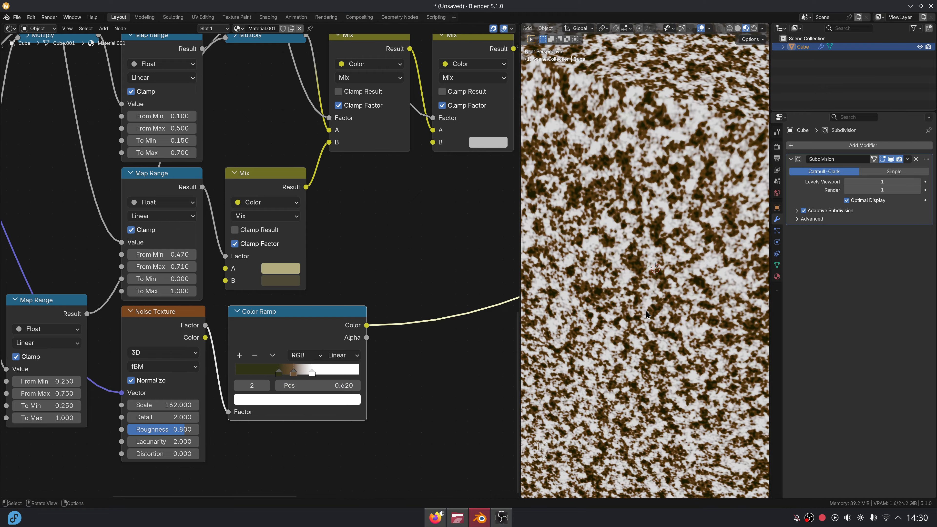
- Color the ramp's 0.62 stop tan, with value 0.6, hue about 0.11 and saturation about 0.45
left_click(306, 399)
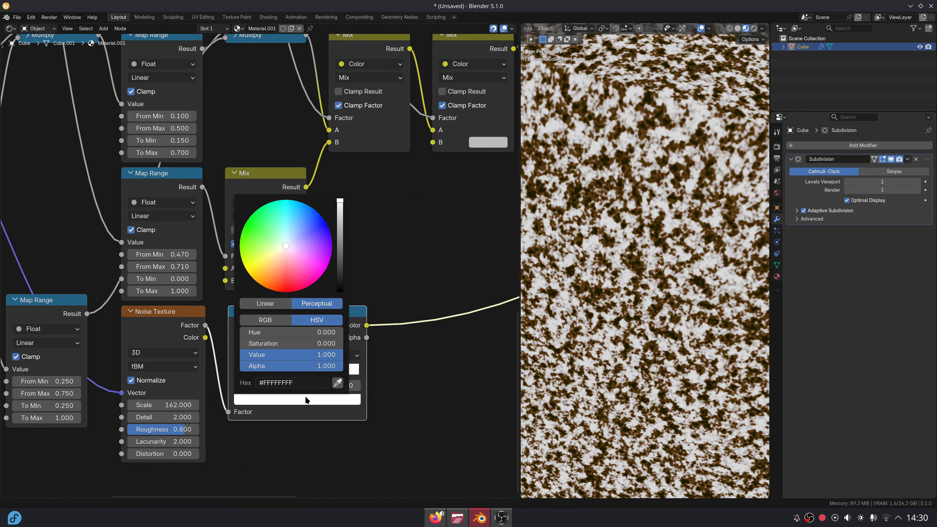
left_click(313, 354)
type("0.6")
key("Return")
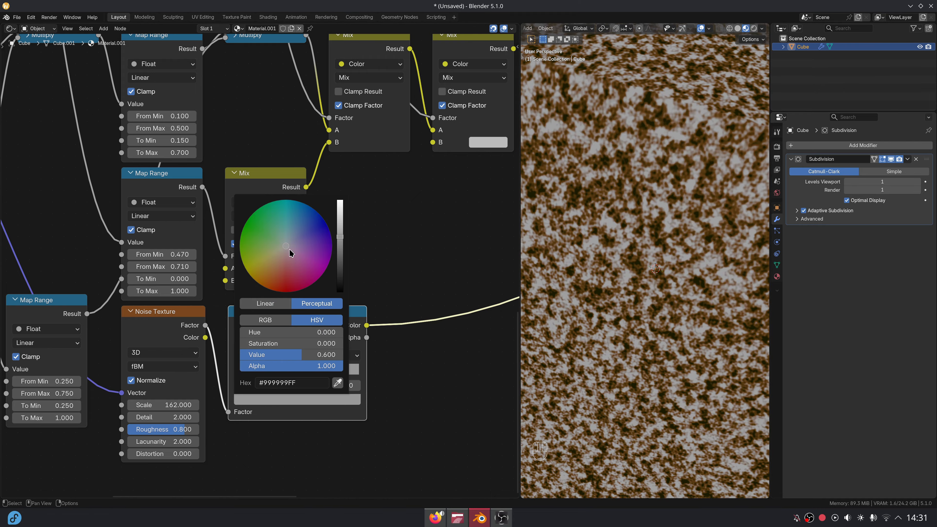
left_click_drag(291, 252, 272, 261)
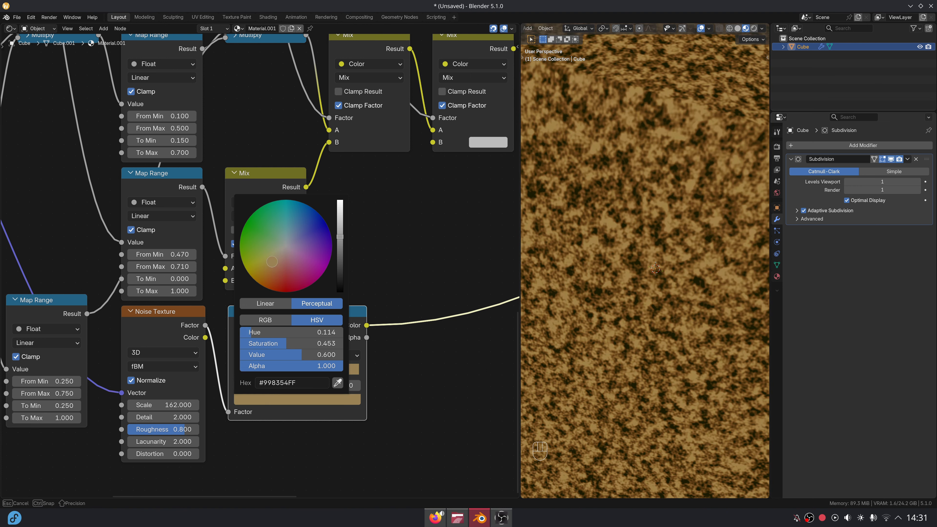
- Feed the Color Ramp's color into the second Mix node's B input and preview that Mix on the cube
scroll(427, 312, "down", 5)
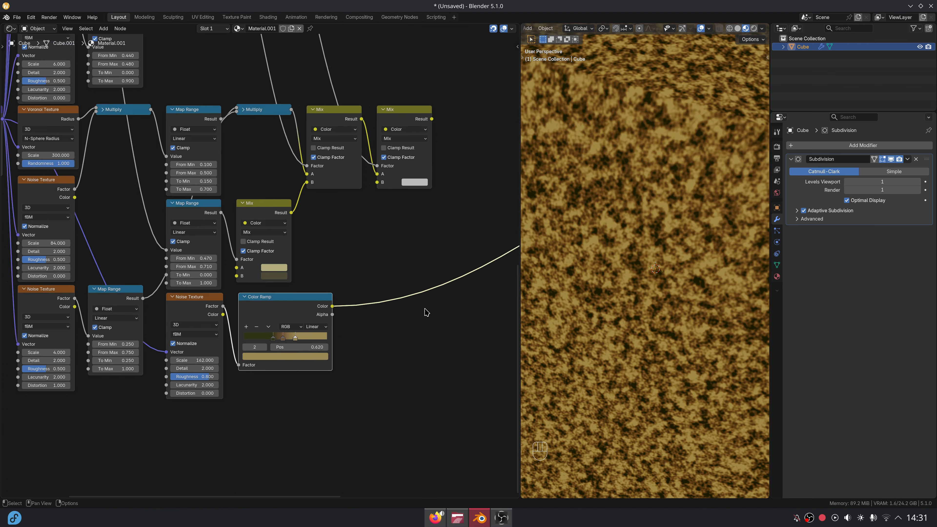
middle_click_drag(426, 311, 353, 358)
scroll(645, 263, "down", 3)
middle_click_drag(294, 320, 274, 360)
scroll(274, 360, "up", 1)
left_click_drag(236, 403, 285, 269)
left_click(305, 202, "ctrl+shift")
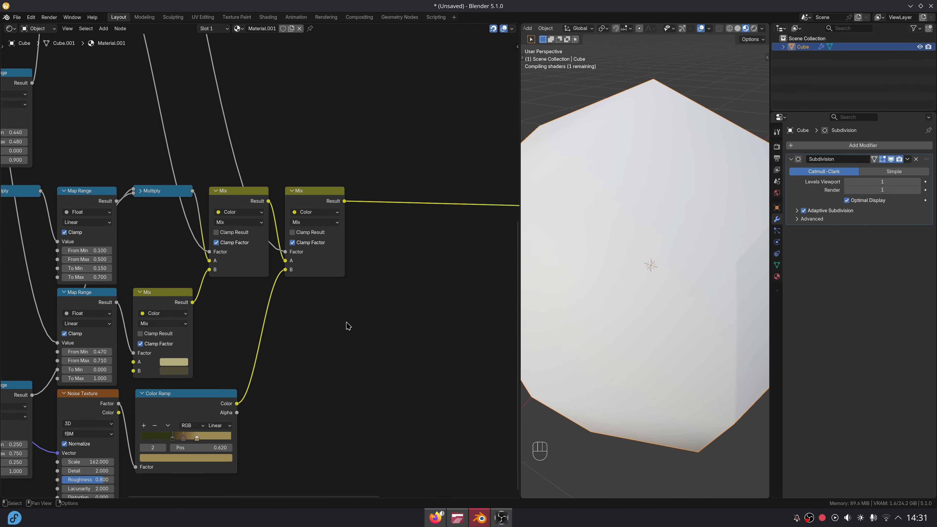
middle_click_drag(588, 309, 623, 310)
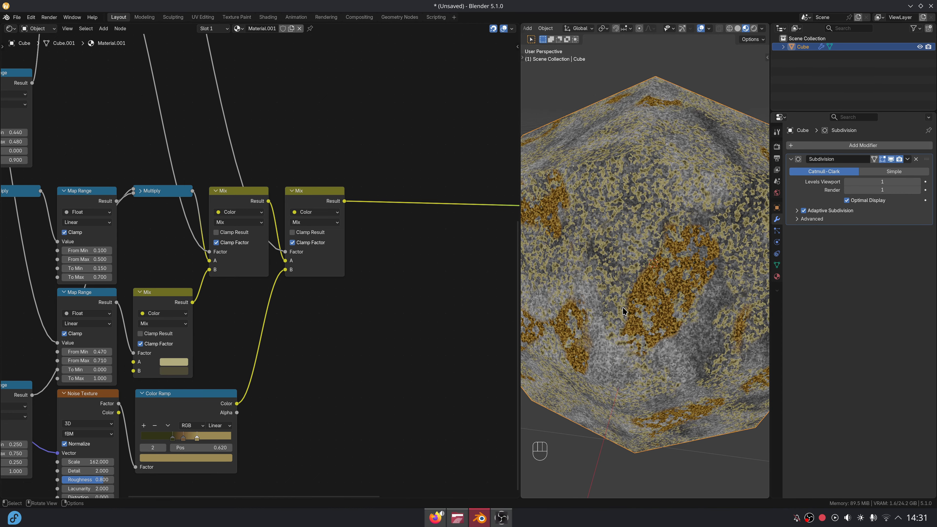
- Duplicate the second Mix node and attach the copy to the end of the color chain
scroll(400, 206, "up", 4)
middle_click_drag(399, 206, 320, 247)
left_click(219, 221)
key("shift+d")
left_click(326, 226)
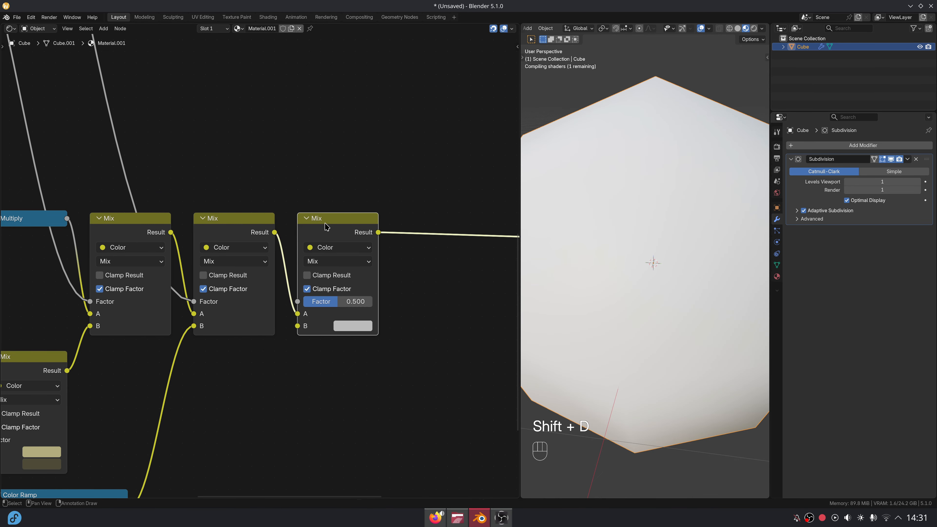
- Add a Noise Texture above the Mix nodes, with its Vector fed by the vector Add node
scroll(174, 188, "down", 4)
middle_click_drag(173, 188, 319, 221)
scroll(289, 227, "down", 2)
key("shift+a")
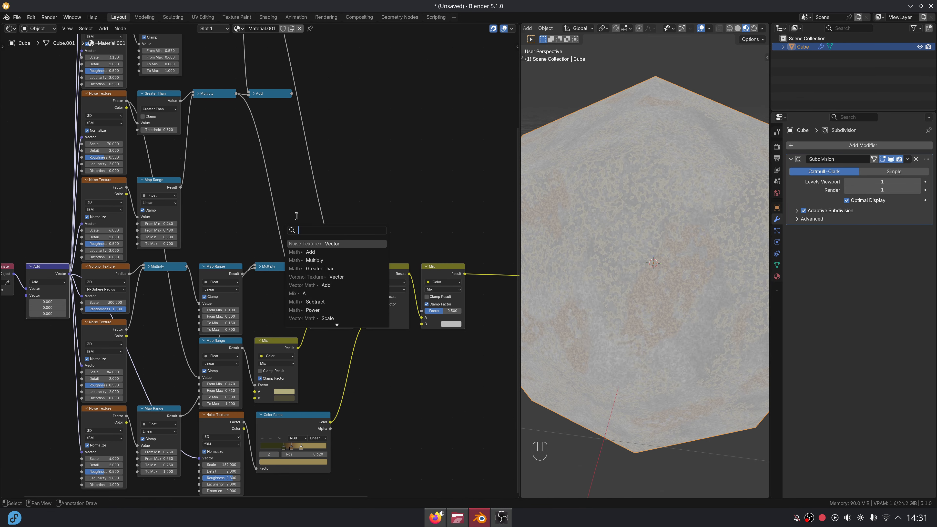
type("noise")
key("Return")
left_click(330, 196)
scroll(378, 203, "up", 4)
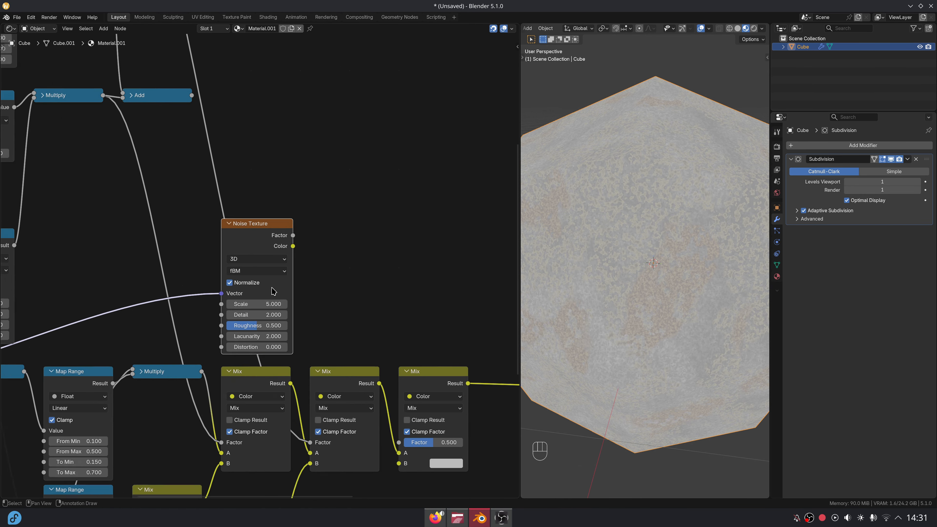
- Preview the new Noise Texture on the cube and set its Scale to 142
left_click(267, 246, "ctrl+shift")
left_click(277, 315)
type("142")
key("Return")
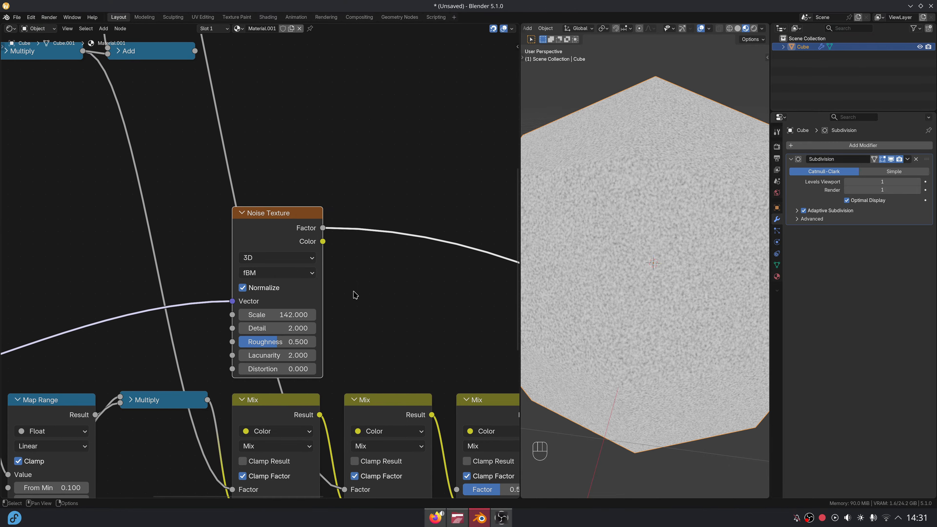
- Add a Map Range after the 142-scale noise with From Min 0.65 and From Max 0.82
middle_click_drag(401, 292, 383, 305)
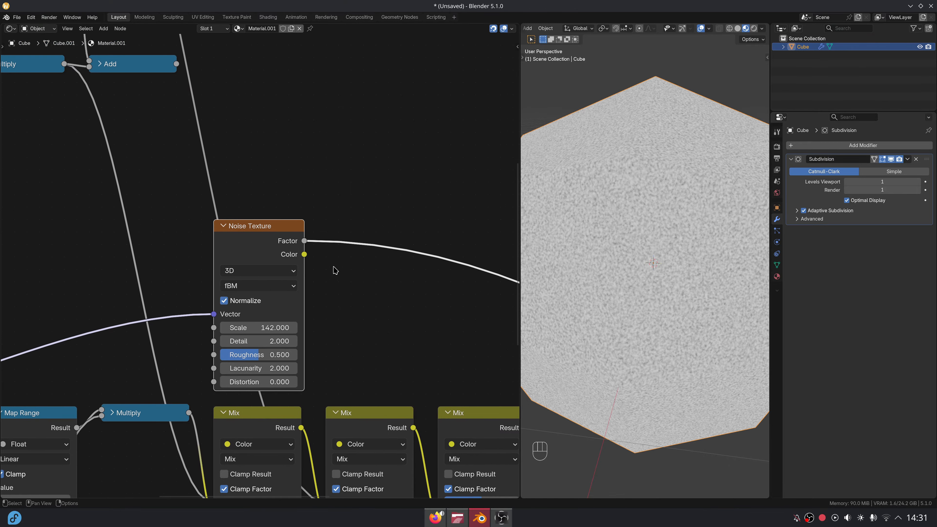
left_click_drag(304, 241, 339, 217)
type("map")
key("Return")
left_click(331, 229)
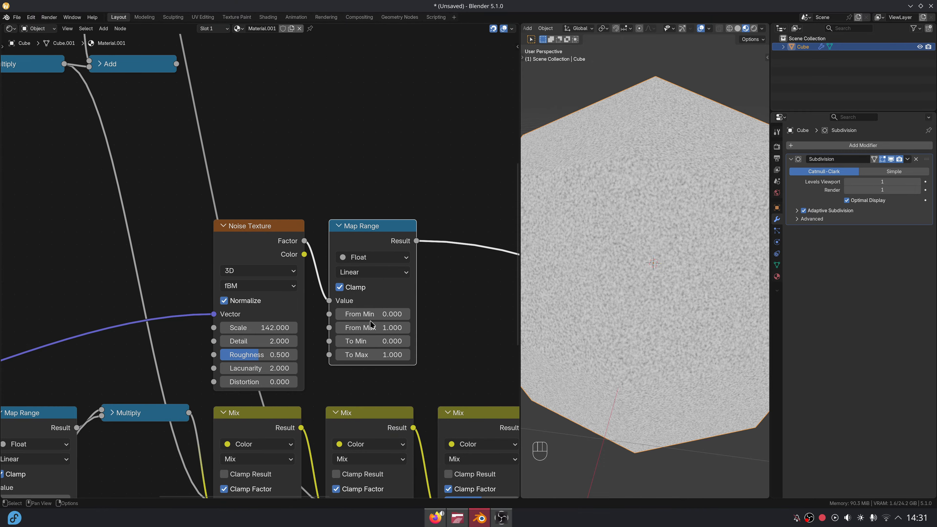
left_click(374, 314)
type(".65")
key("Return")
left_click(376, 324)
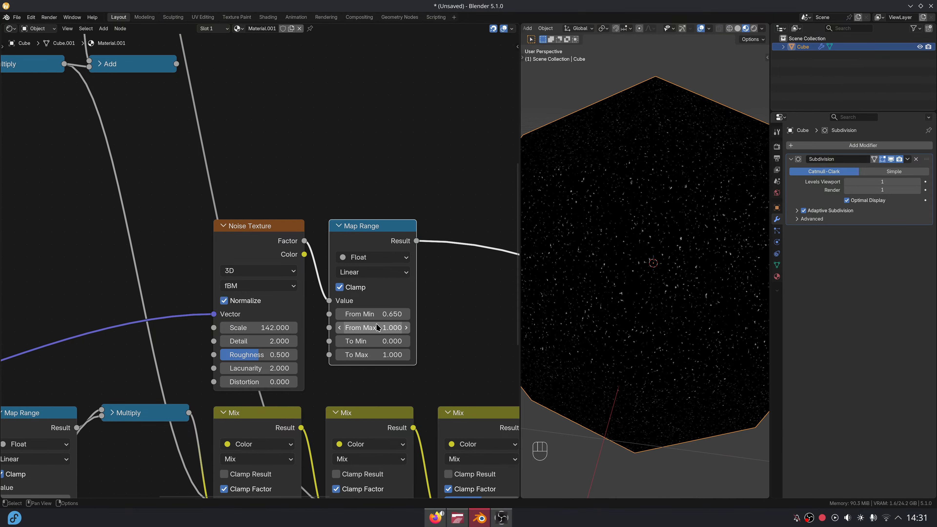
type(".82")
key("Return")
- Drive the third Mix node's Factor with the new Map Range and make its B color a lighter gray
middle_click_drag(418, 301, 398, 283)
left_click_drag(397, 220, 422, 450)
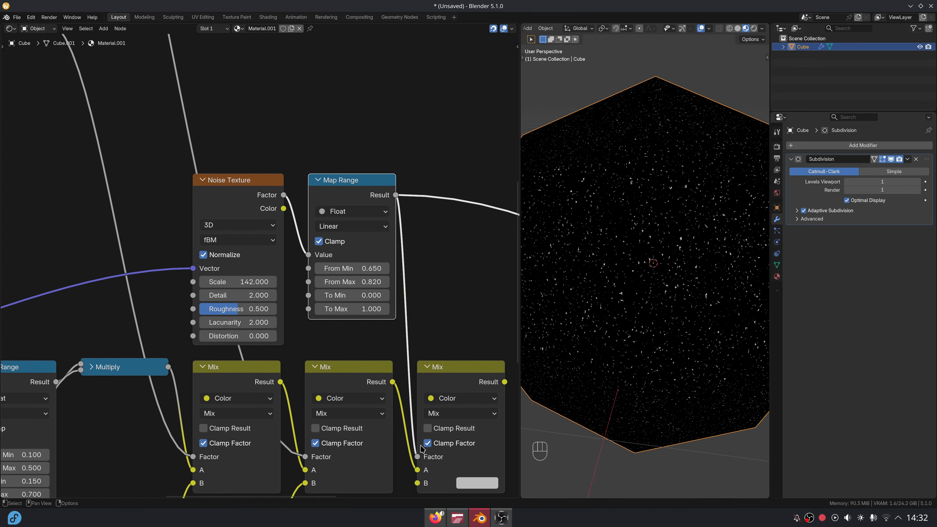
middle_click_drag(475, 482, 449, 426)
left_click(450, 426)
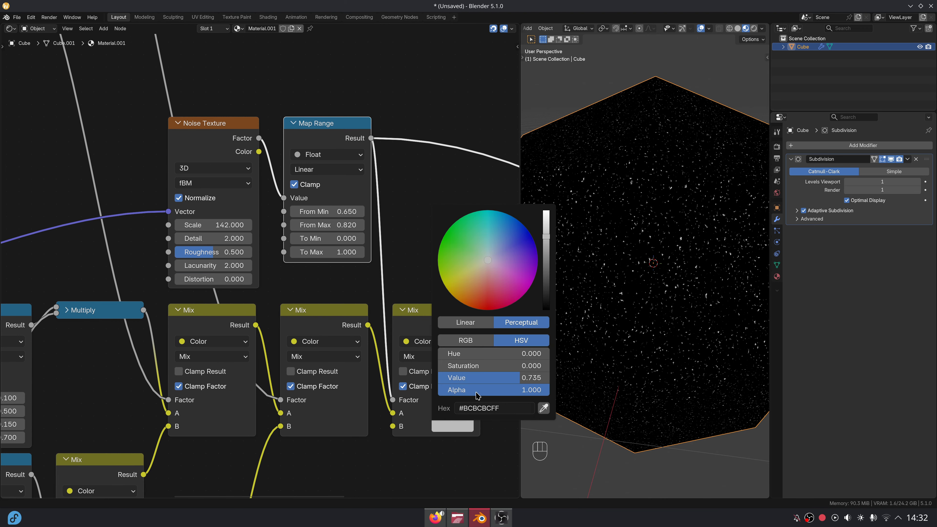
- Preview the third Mix node on the cube and inspect the surface colors up close
middle_click_drag(472, 332, 369, 332)
left_click(369, 309, "ctrl+shift")
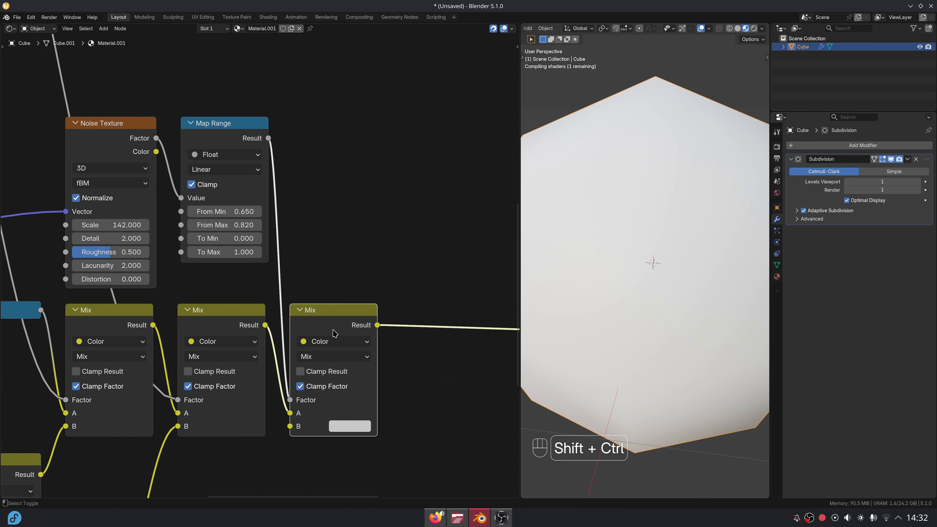
left_click(381, 282)
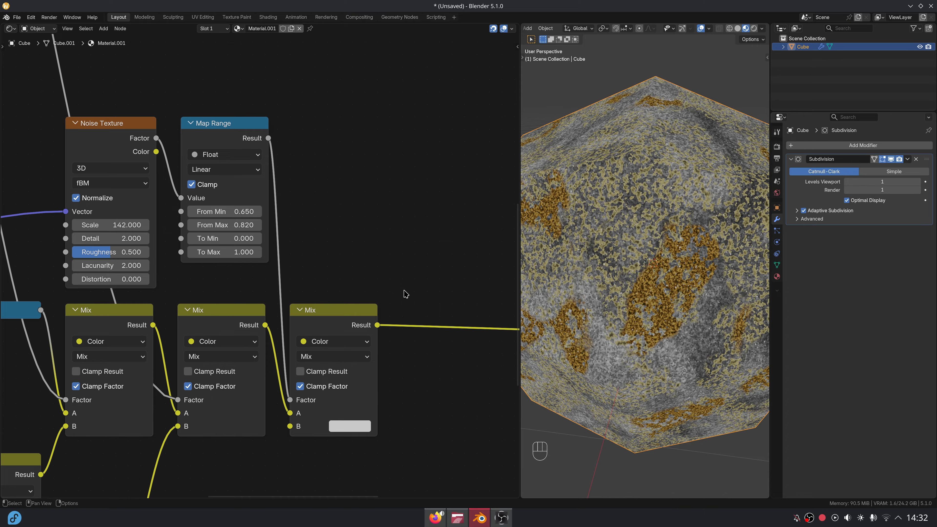
middle_click_drag(406, 293, 362, 281)
scroll(653, 263, "up", 7)
middle_click_drag(687, 268, 704, 270)
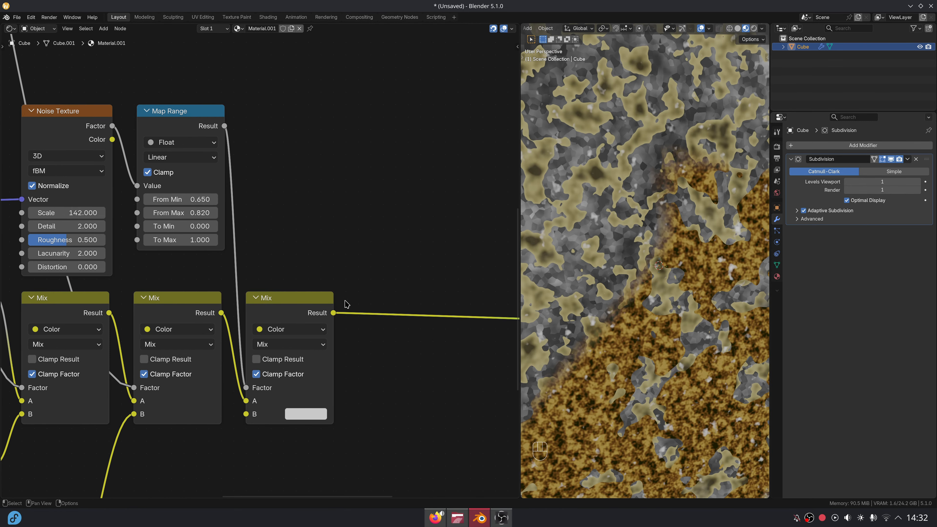
- Duplicate the third Mix node onto the end of the chain and set its B color to dark gray, value 0.25
key("shift+d")
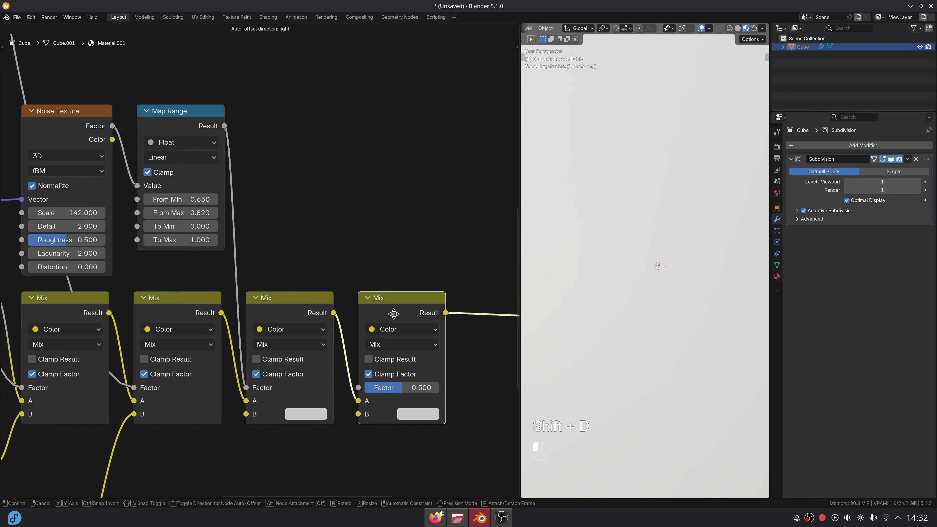
left_click(388, 308)
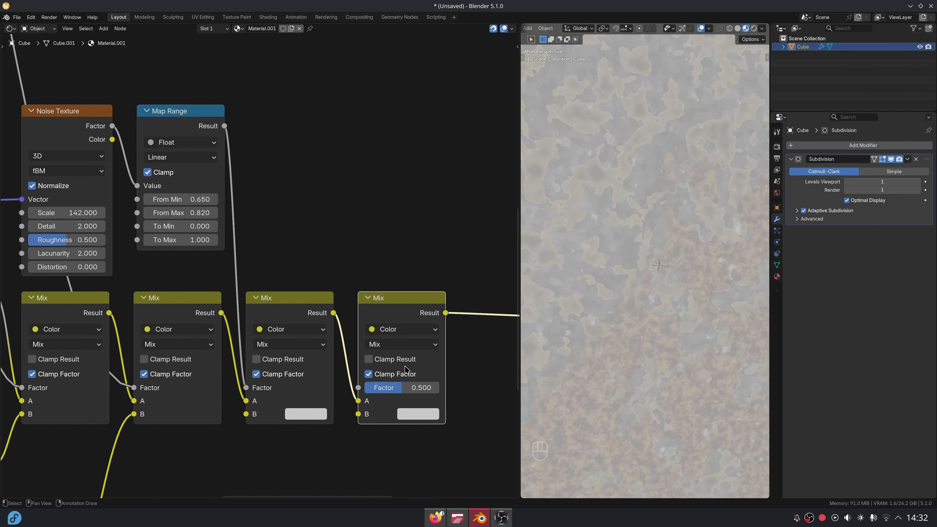
left_click(414, 412)
scroll(423, 372, "down", 10)
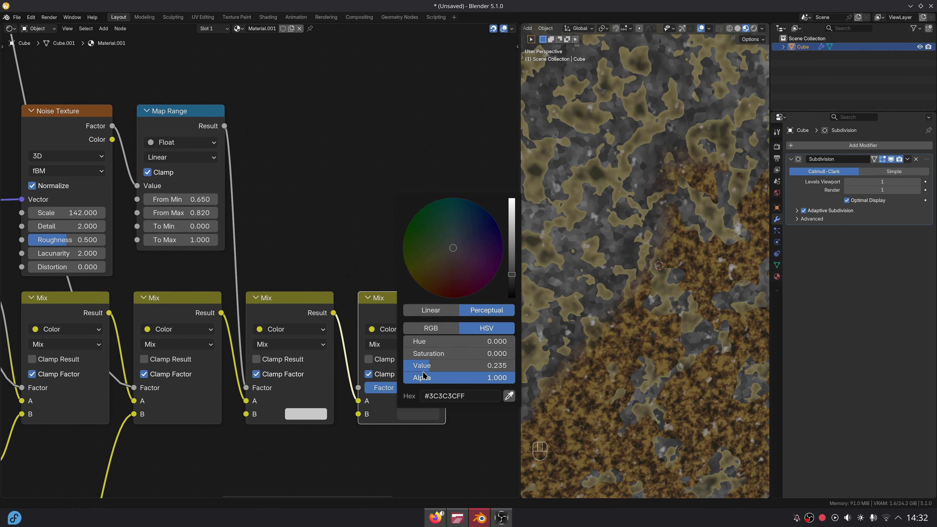
left_click(461, 369)
type(".25")
key("Return")
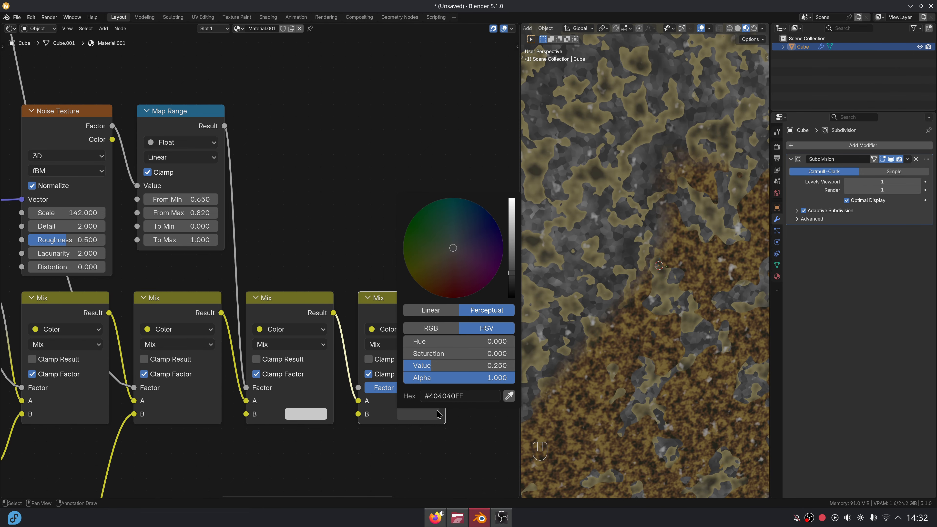
- Add a Voronoi Texture above the 142-scale noise, with its Vector fed by the vector Add node
scroll(259, 263, "down", 5)
middle_click_drag(231, 257, 361, 332)
scroll(295, 275, "down", 2)
left_click_drag(109, 351, 405, 205)
type("voronoi")
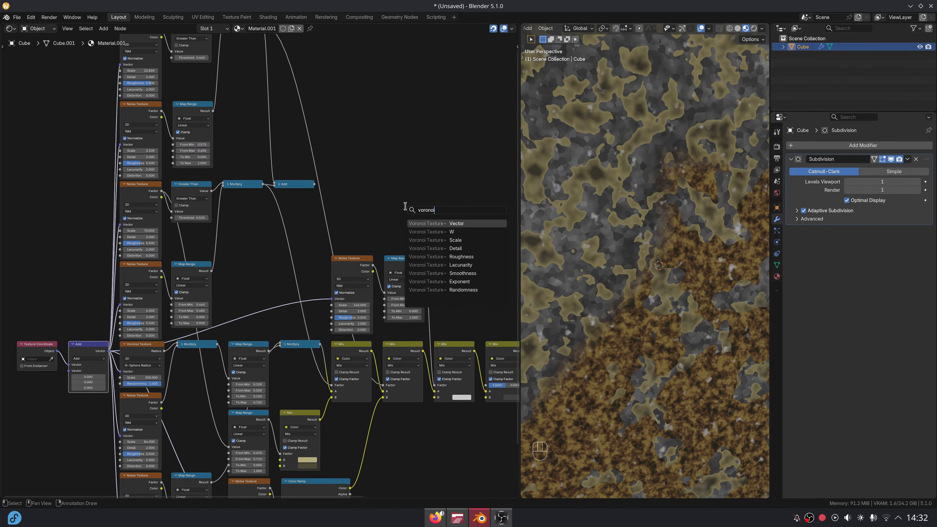
key("Return")
left_click(332, 170)
scroll(371, 171, "up", 7)
middle_click_drag(374, 174, 298, 295)
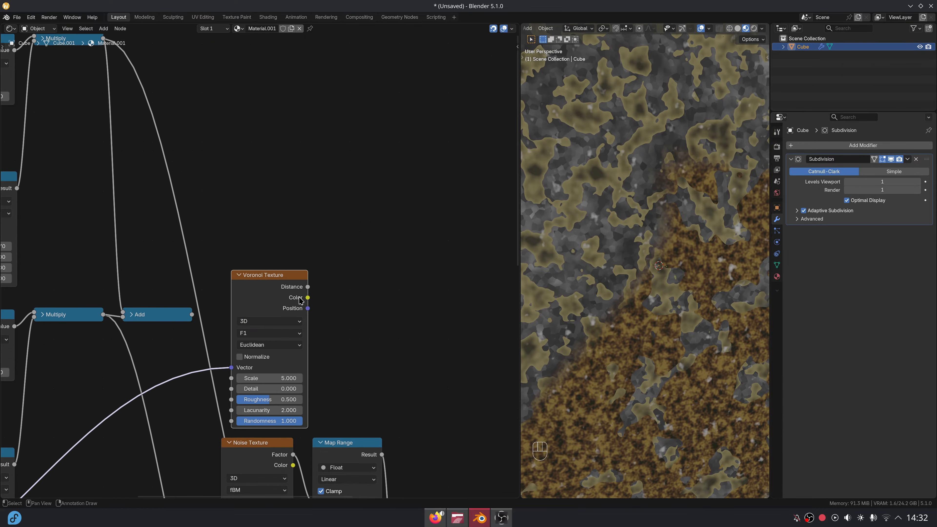
- Set the new Voronoi Texture's feature output to N-Sphere Radius and position it just above the Map Range
key("g")
left_click(362, 317)
scroll(365, 295, "up", 1)
middle_click_drag(368, 290, 328, 246)
scroll(329, 250, "up", 1)
left_click(324, 298)
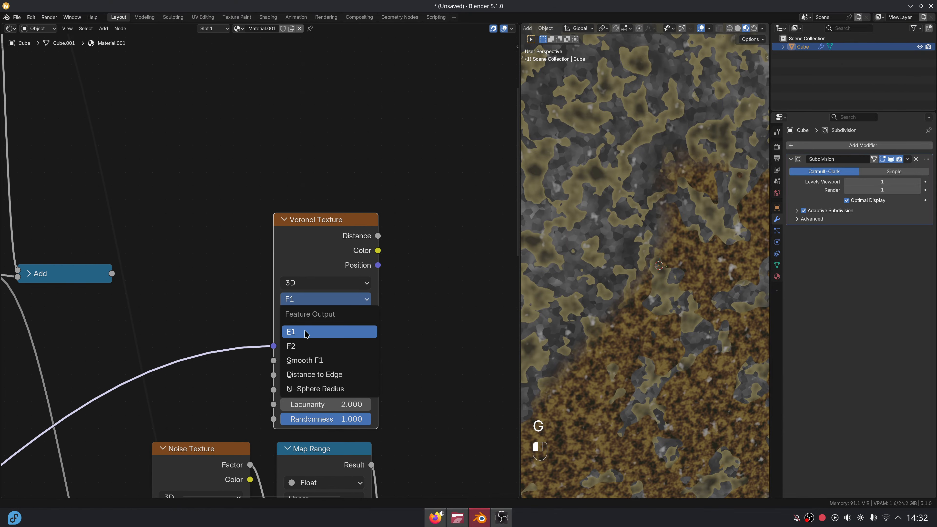
left_click(313, 374)
left_click(321, 272)
left_click(320, 359)
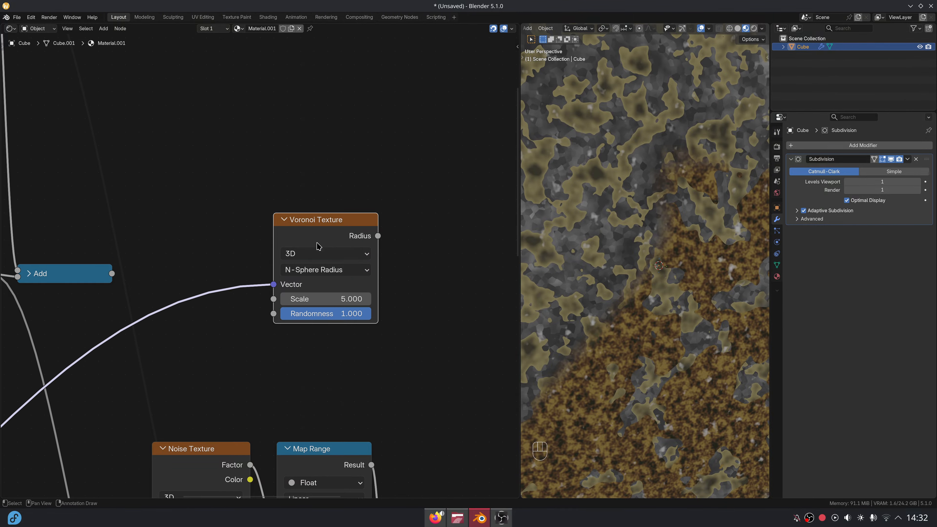
key("g")
left_click(322, 339)
- Preview the new Voronoi Texture on the cube and set its Scale to 200
scroll(283, 336, "up", 1)
double_click(283, 336)
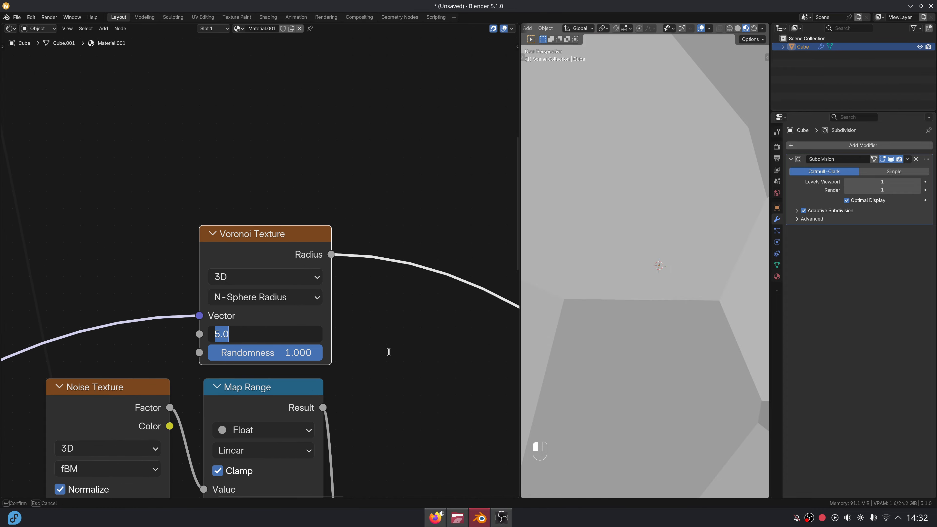
key("Return")
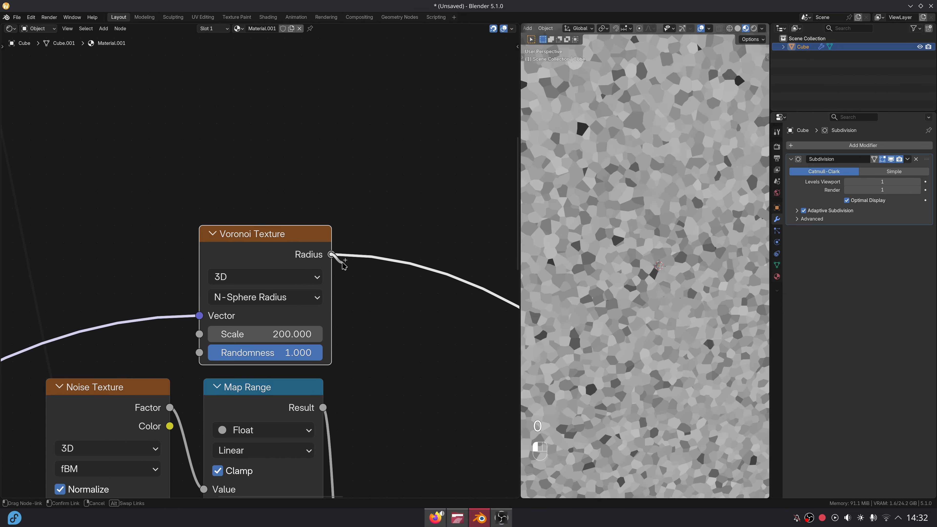
- Add a Greater Than node after the Voronoi Radius with a Threshold of 0.52
left_click_drag(342, 263, 345, 265)
type("gre")
key("Return")
left_click(396, 266)
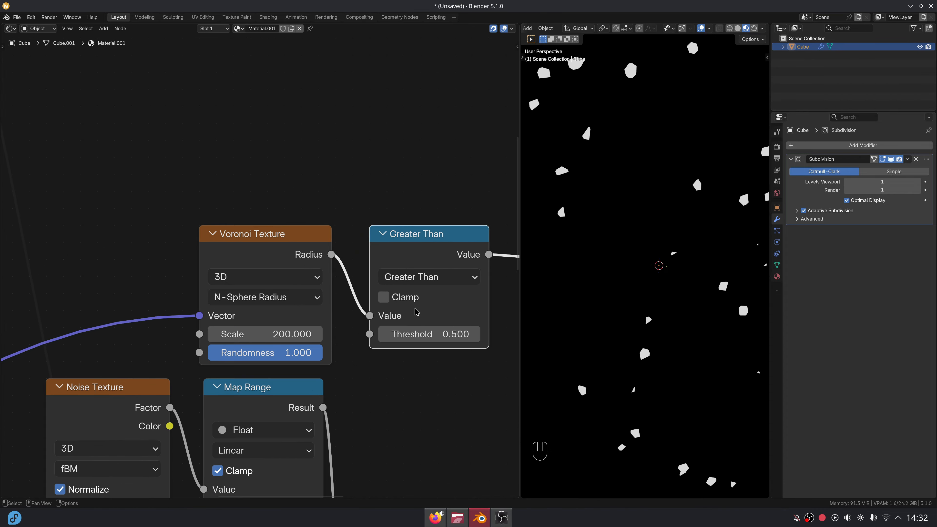
double_click(405, 339)
type(".52")
key("Return")
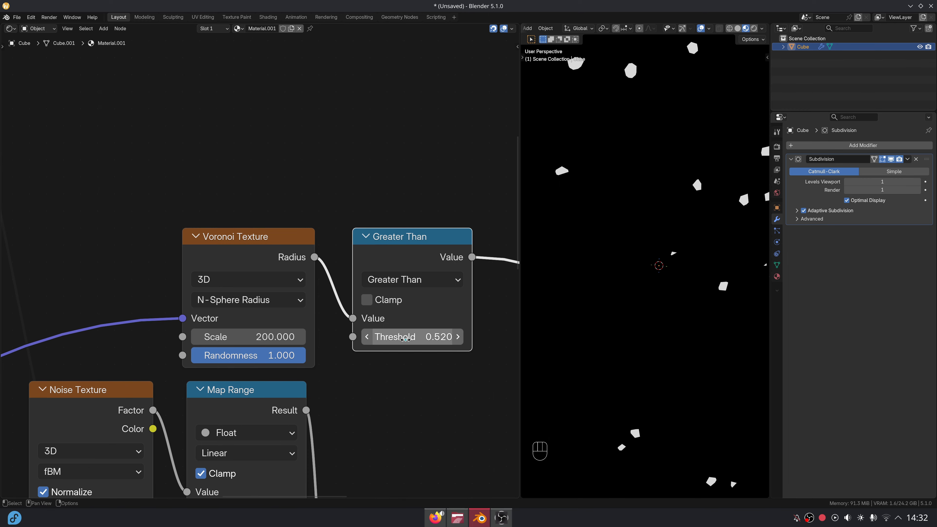
- Drive the fourth Mix node's Factor with the Greater Than value and preview that Mix on the whole cube
scroll(418, 324, "down", 2)
left_click_drag(301, 171, 311, 471)
left_click(352, 406, "ctrl+shift")
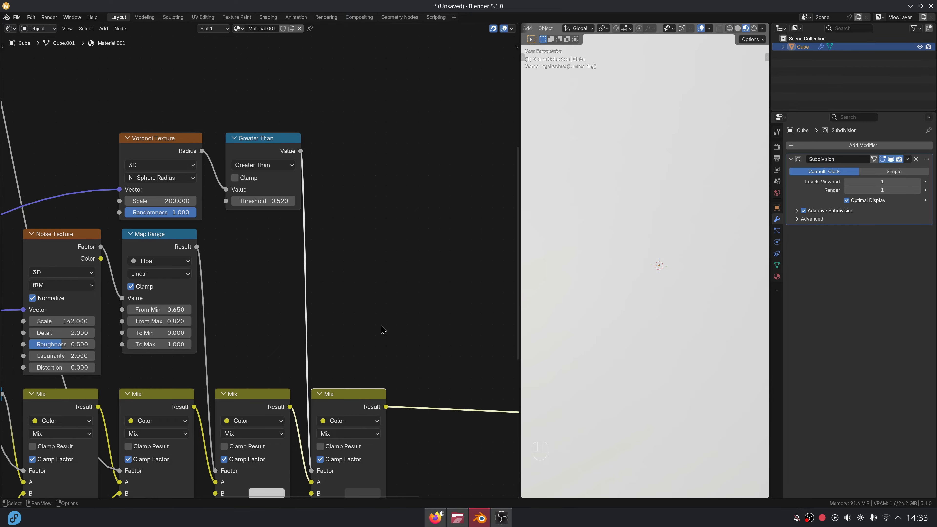
scroll(610, 280, "down", 10)
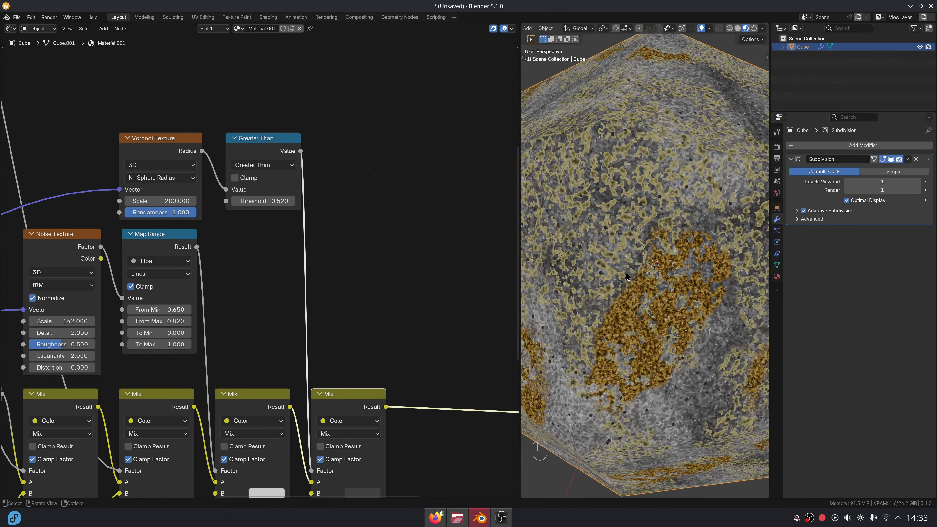
- Add a Noise Texture below the Mix chain, with its Vector fed by the vector Add node, and preview it on the cube
scroll(399, 275, "down", 4)
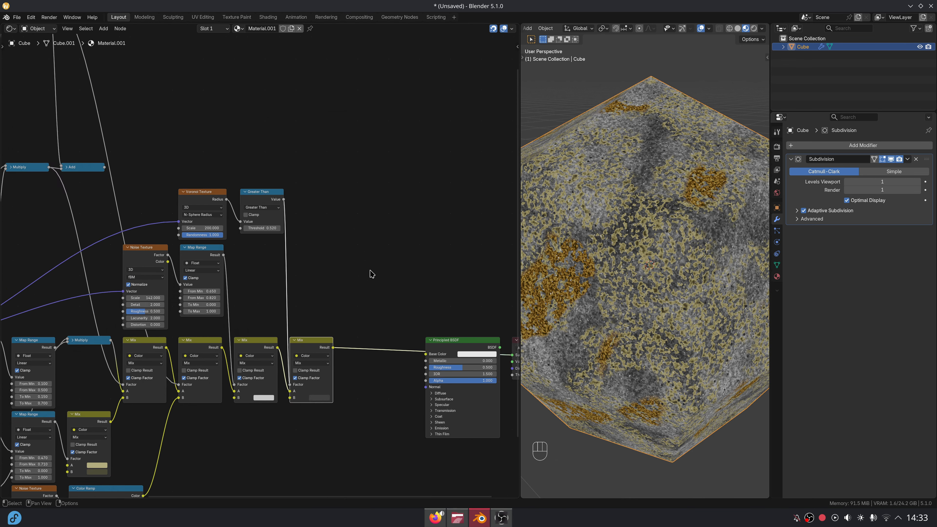
middle_click_drag(144, 366, 315, 255)
left_click_drag(389, 353, 391, 354)
type("noi")
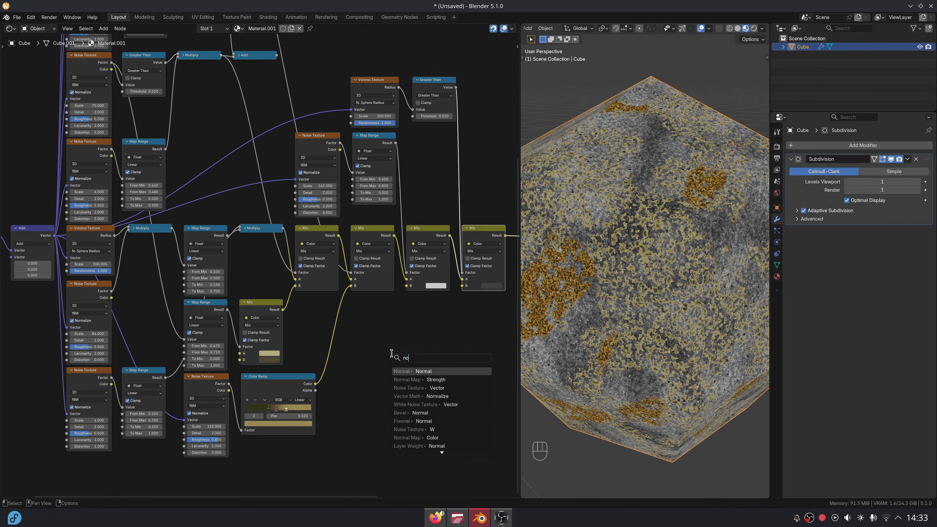
key("Return")
left_click(383, 331)
middle_click_drag(384, 332, 315, 331)
scroll(315, 331, "up", 6)
left_click_drag(372, 379, 338, 335)
middle_click_drag(338, 338, 284, 327)
left_click(286, 331, "ctrl+shift")
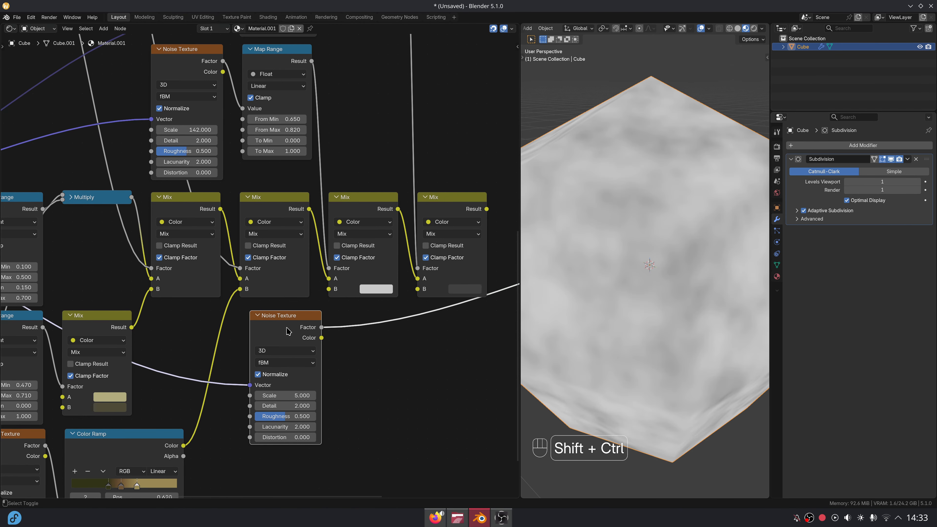
- Set the new Noise Texture's Scale to 20, Detail to 3 and Roughness to 1
left_click_drag(286, 329, 271, 326)
scroll(300, 386, "up", 1)
left_click(294, 417)
type("20")
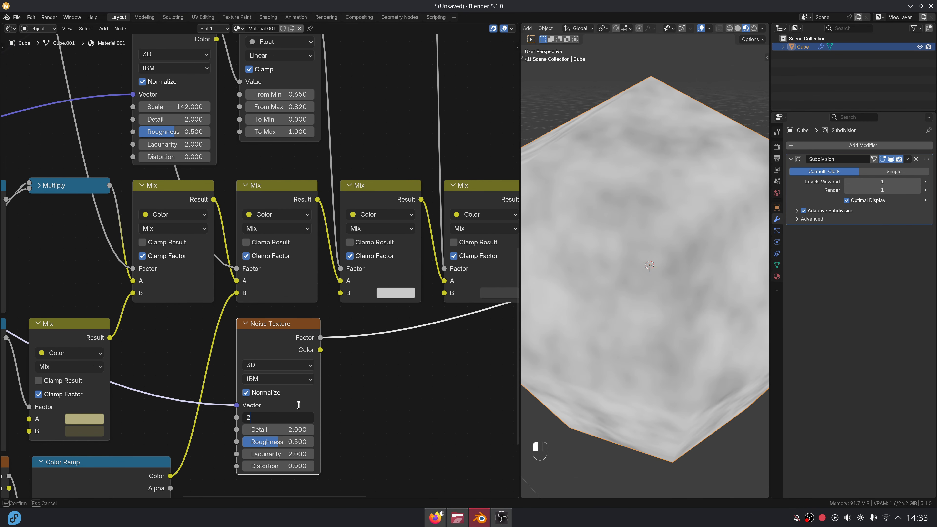
key("Return")
left_click(295, 429)
type("3")
key("Return")
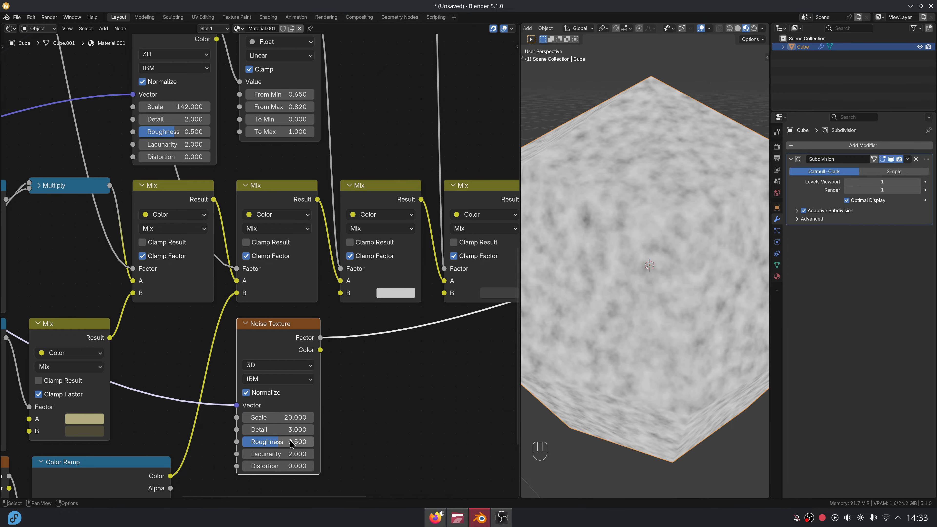
left_click_drag(288, 446, 382, 387)
- Add a Map Range node after the new Noise Texture's Factor with From Min 0.45 and From Max 0.58
middle_click_drag(383, 387, 290, 377)
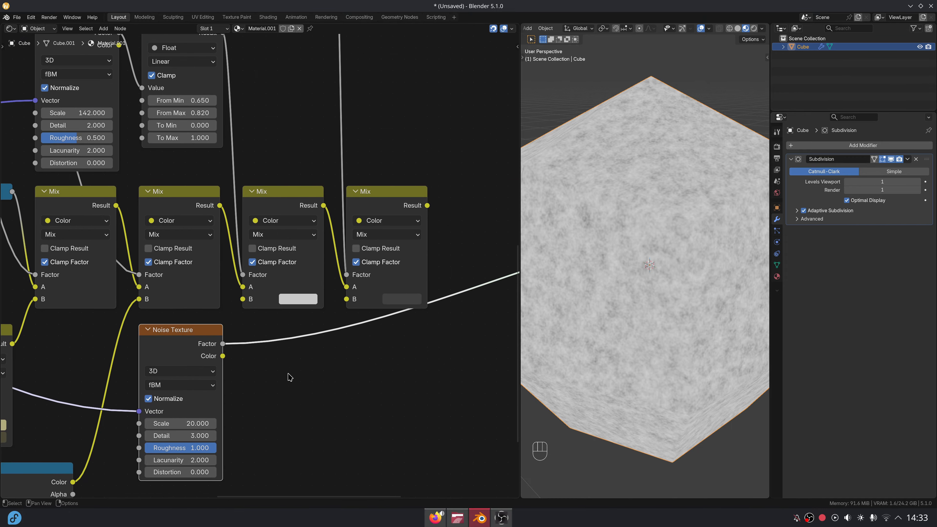
type("map ra")
left_click_drag(230, 341, 269, 336)
key("Return")
left_click(267, 334)
left_click(257, 336)
left_click(292, 410)
key("BackSpace")
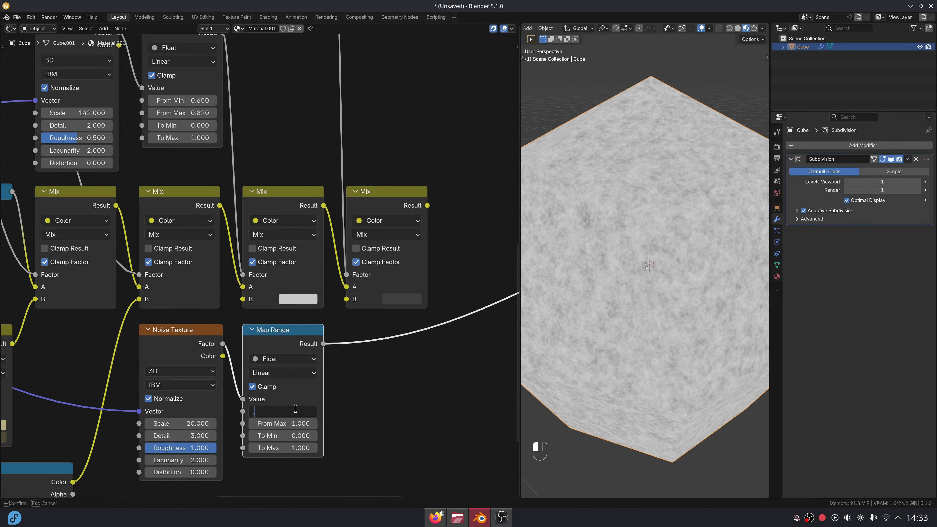
key("Tab")
type("0.58")
key("Return")
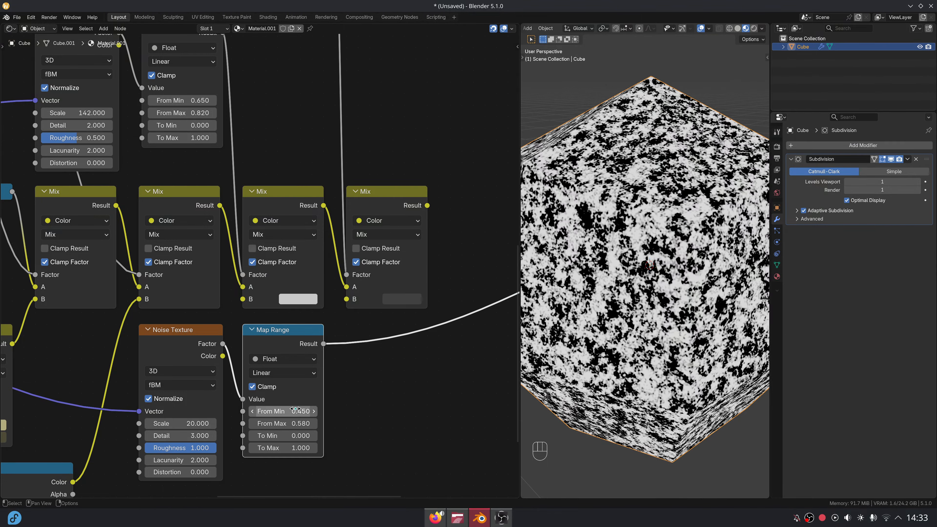
- Set the new Map Range's To Min to 0.8 and To Max to 0.6
left_click(293, 435)
type("0.8")
key("Return")
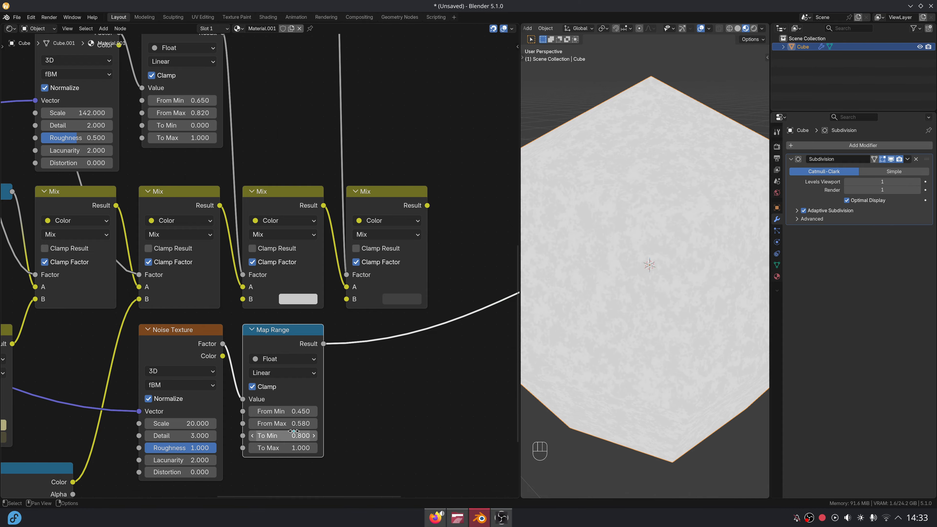
left_click(288, 448)
type("0.6")
key("Return")
- Add a Float Mix node after the new Map Range, with the Map Range Result feeding its A input
middle_click_drag(374, 431, 325, 444)
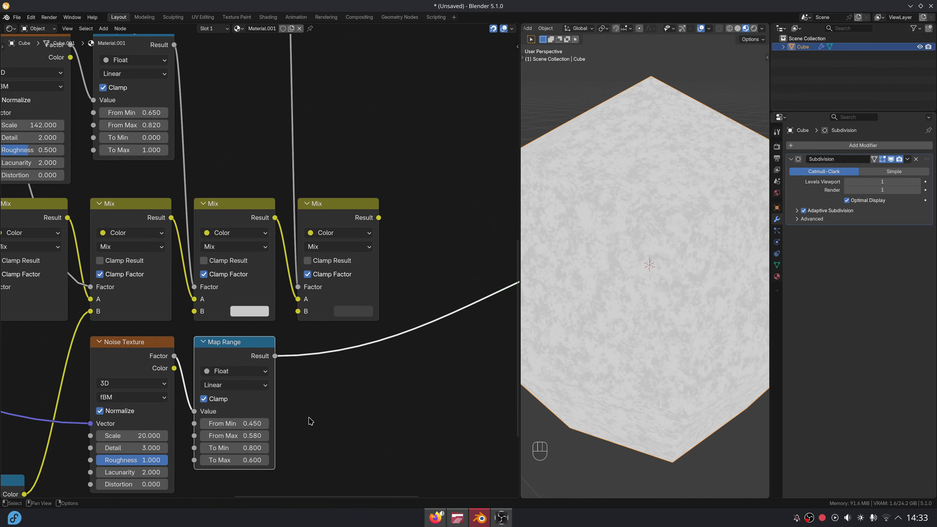
left_click_drag(275, 355, 324, 355)
type("mix")
key("Return")
left_click(324, 355)
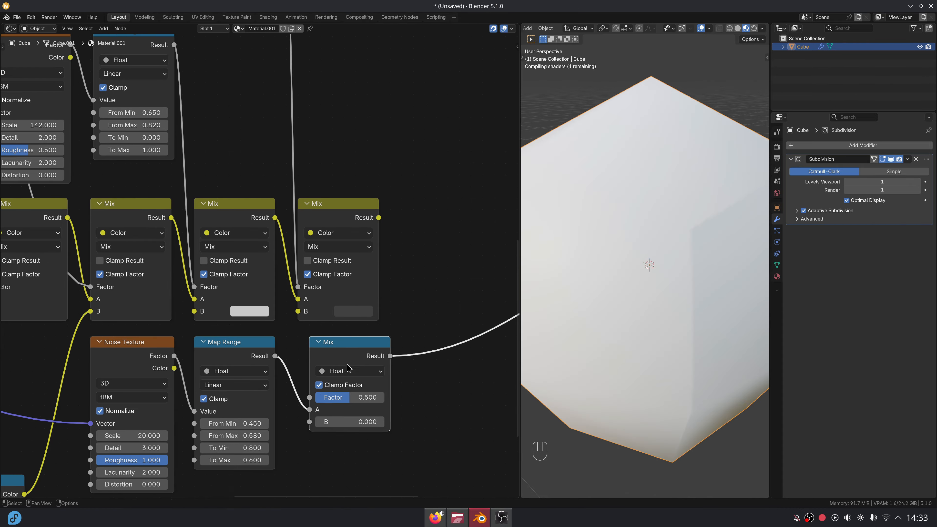
- Drive the Float Mix node's Factor with the output of the math Add node and set its B value to 0.86
scroll(284, 146, "down", 2)
middle_click_drag(235, 114, 282, 172)
scroll(281, 172, "down", 1)
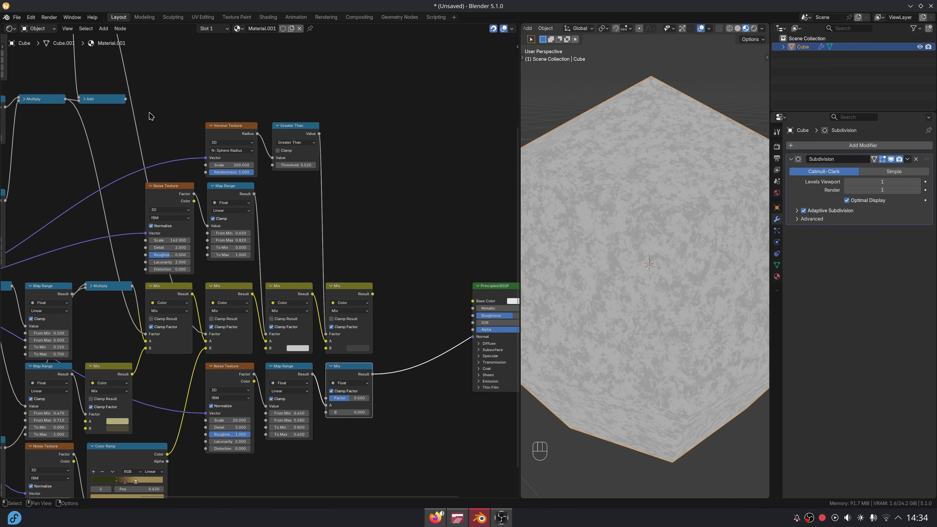
middle_click_drag(136, 108, 208, 169)
left_click_drag(220, 199, 396, 457)
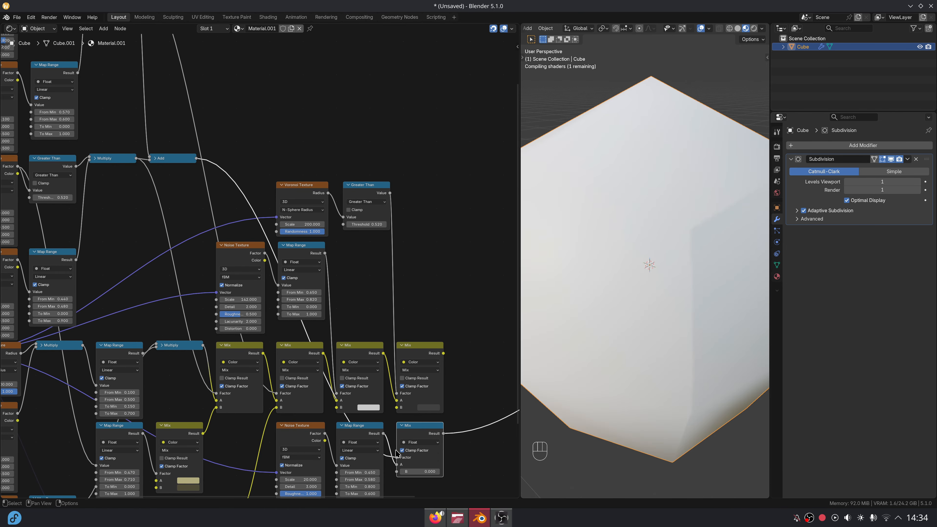
scroll(306, 440, "up", 4)
left_click(306, 436)
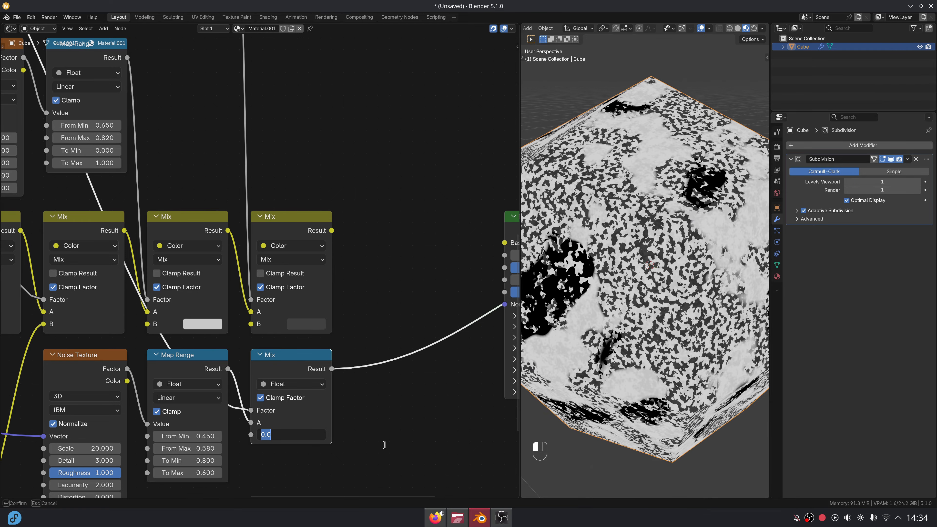
type(".86")
key("Return")
- Connect the Float Mix Result to the Principled BSDF's Roughness and preview the Principled BSDF on the cube
middle_click_drag(296, 416, 191, 404)
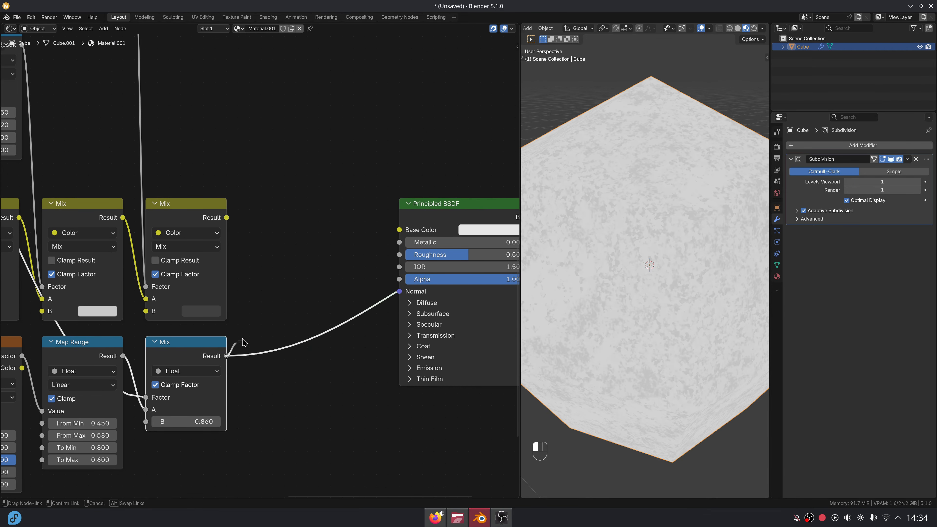
left_click_drag(396, 257, 399, 255)
scroll(386, 263, "down", 2)
left_click(408, 233, "ctrl+shift")
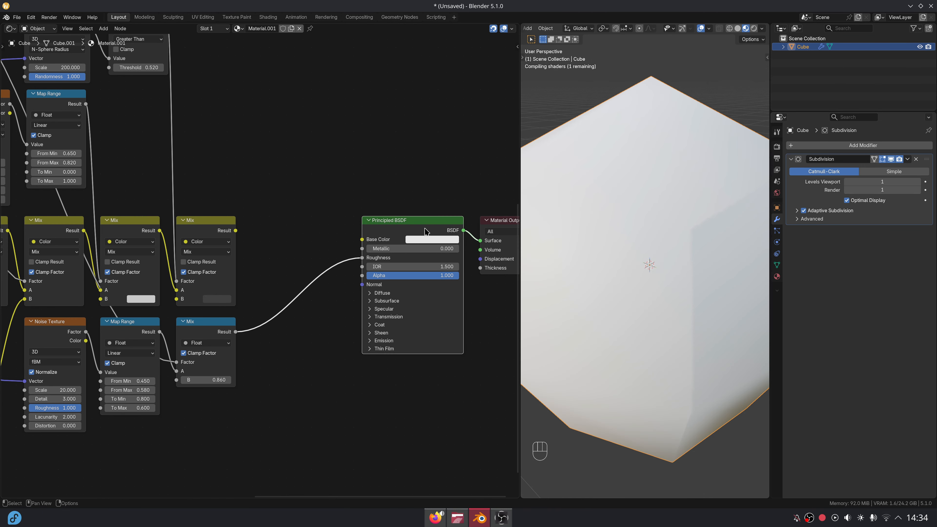
- Move the Principled BSDF and Material Output horizontally closer to the Mix nodes and connect the last color Mix to Base Color
left_click_drag(384, 188, 477, 259)
key("g")
key("x")
left_click(376, 271)
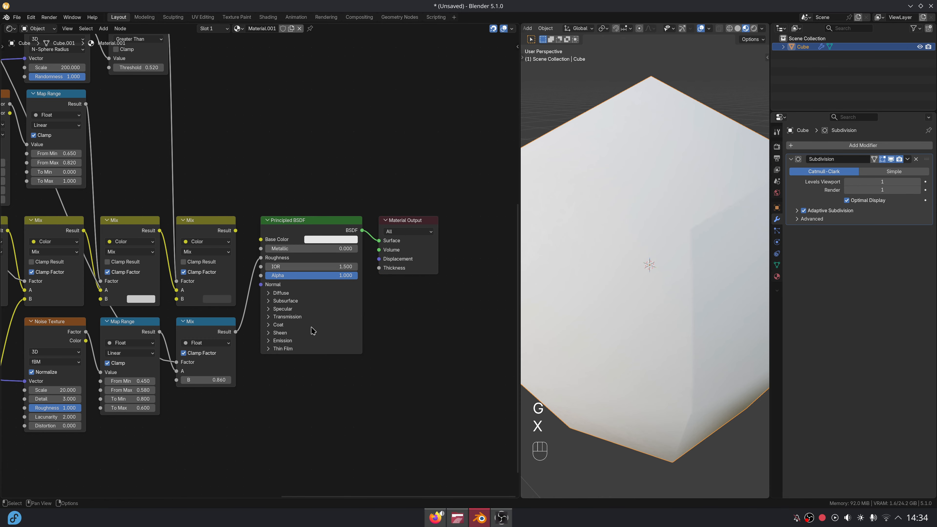
scroll(280, 258, "up", 2)
left_click_drag(296, 242, 301, 240)
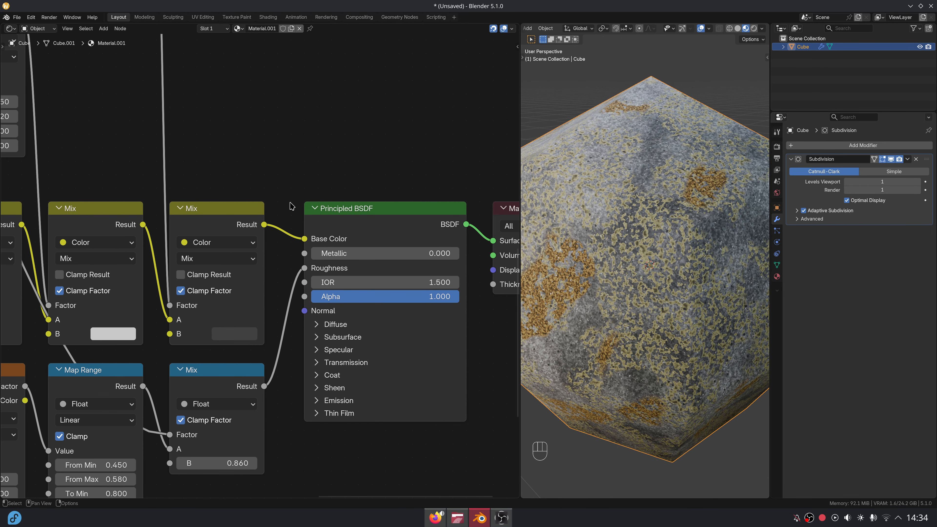
- Insert a reroute point on the link that feeds the Float Mix node's Factor
middle_click_drag(195, 401, 338, 266)
right_click_drag(289, 291, 288, 325, "shift")
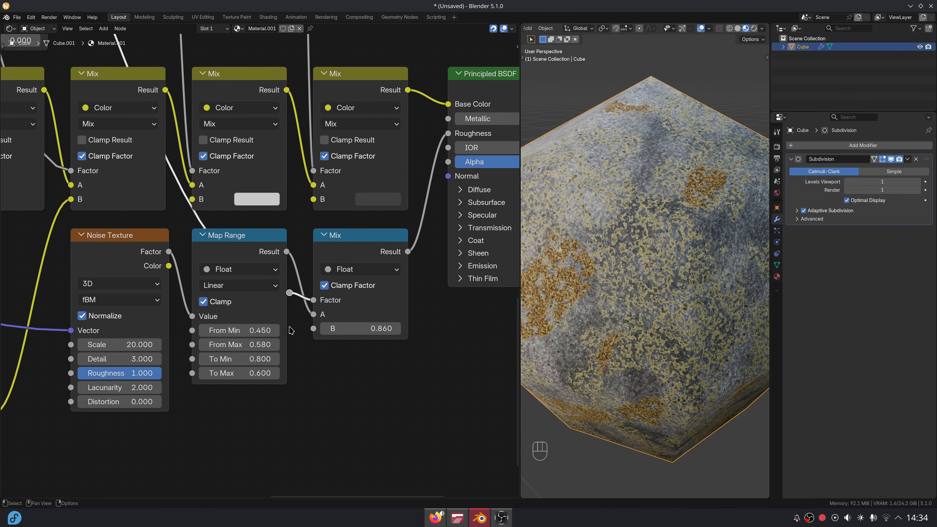